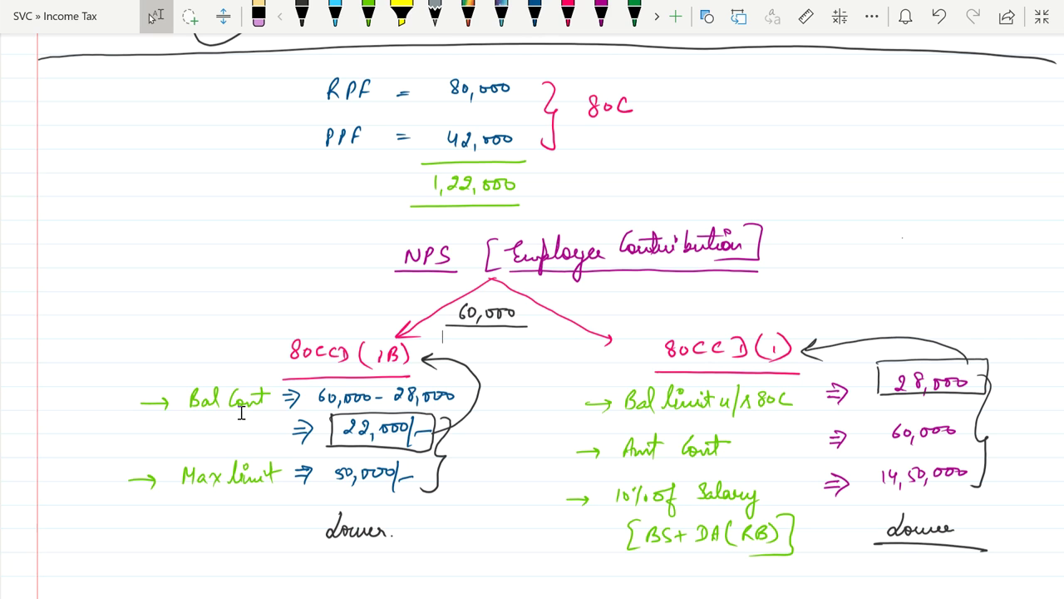
left_click(446, 337)
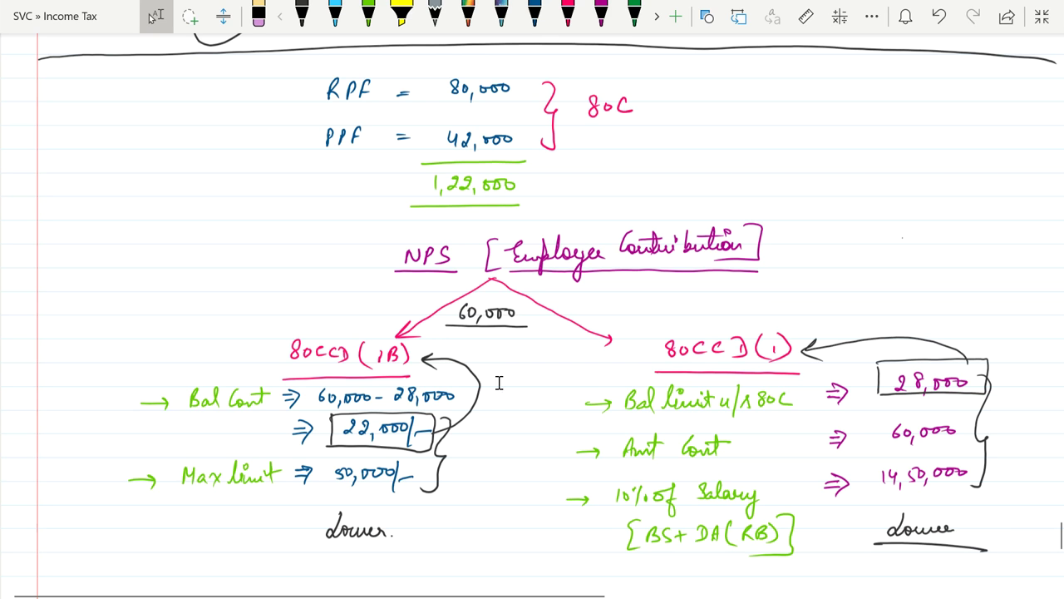
mouse_move(761, 592)
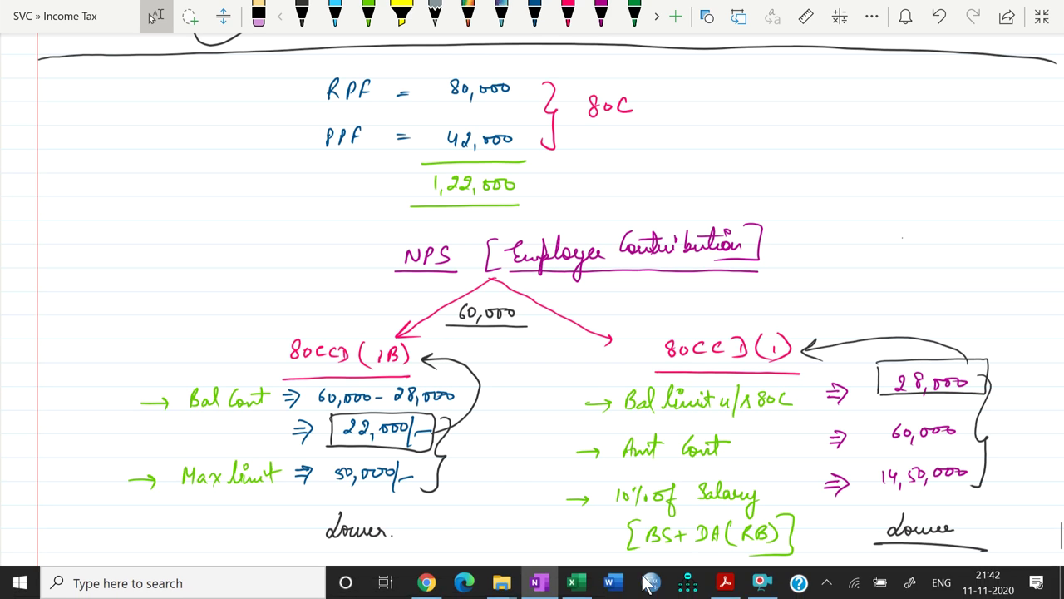
Enter 28000 under 80CCD(1) and 22000 under 80CCD(1B) on sheet VIA, checking the handwritten notes
left_click(576, 584)
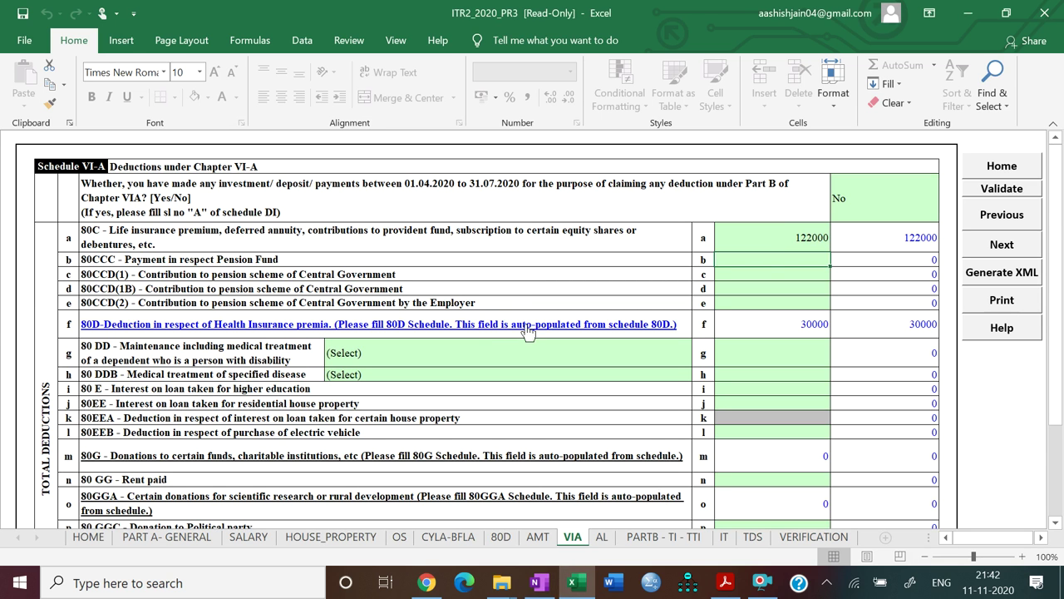
left_click(769, 277)
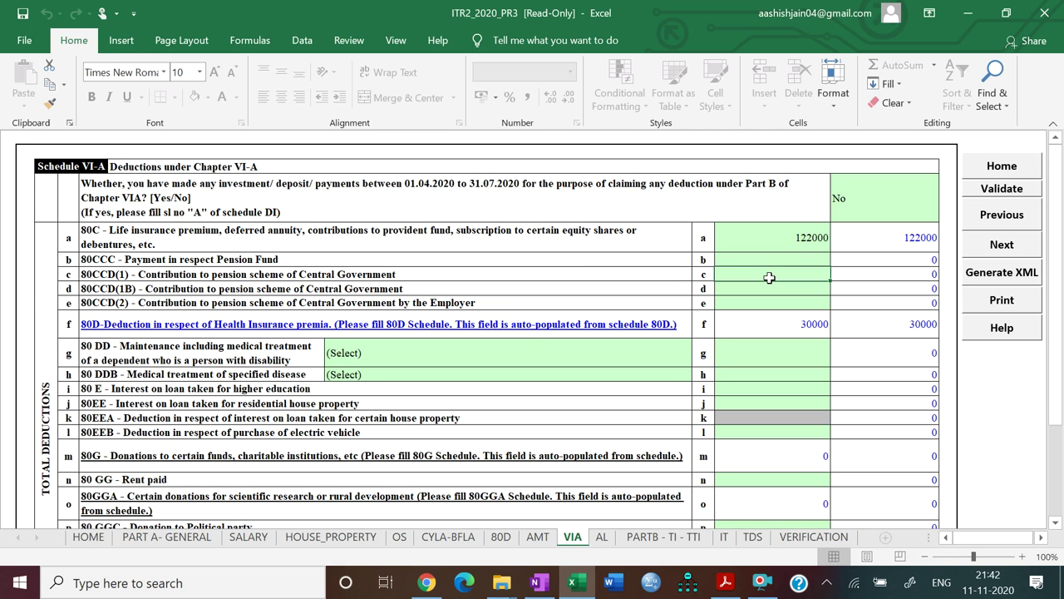
left_click(539, 583)
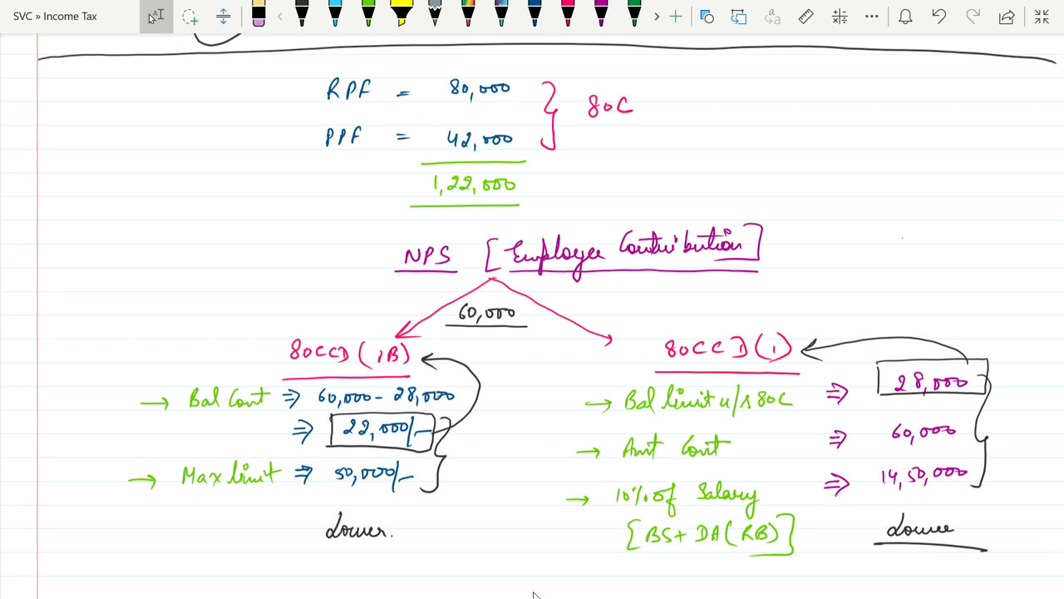
mouse_move(620, 595)
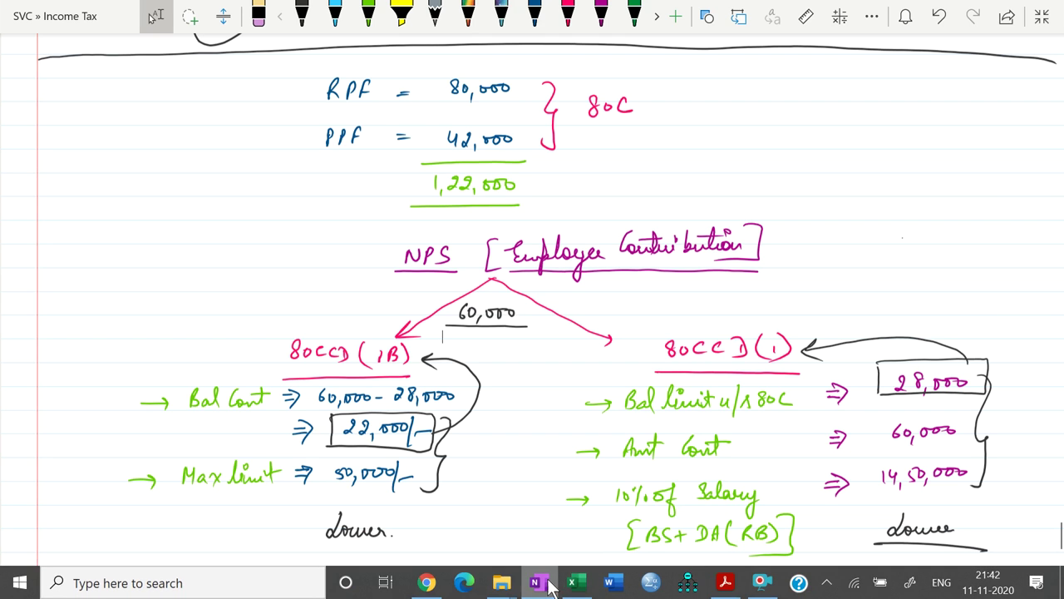
left_click(574, 583)
type("28000")
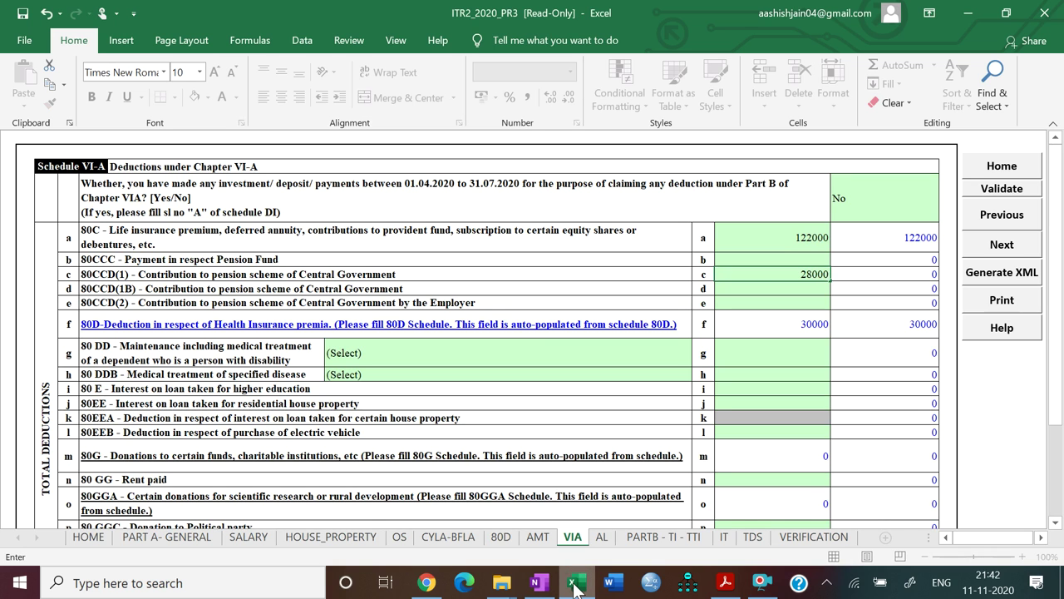
key("Return")
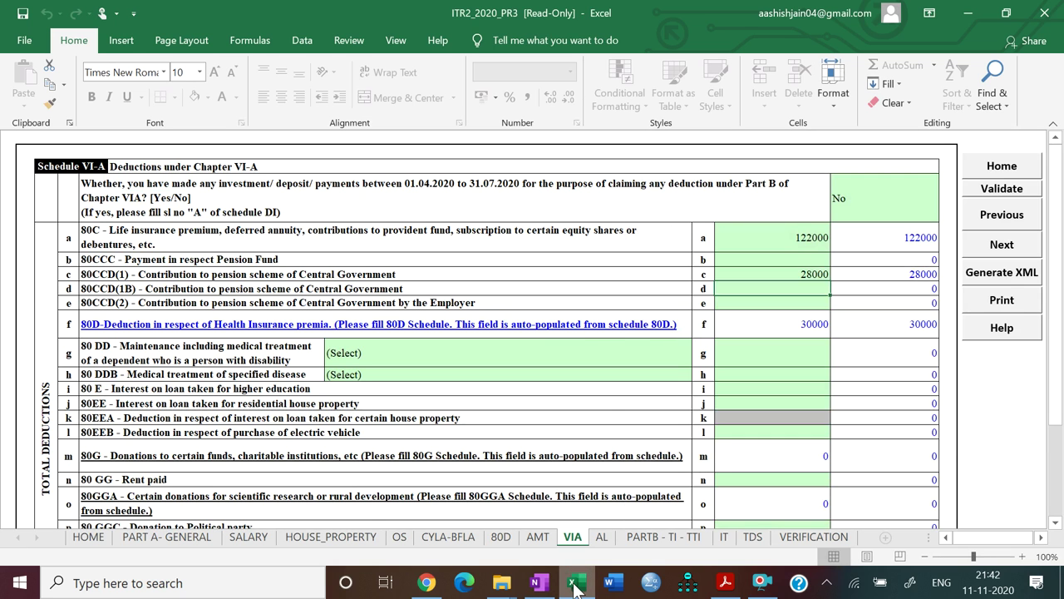
type("22000")
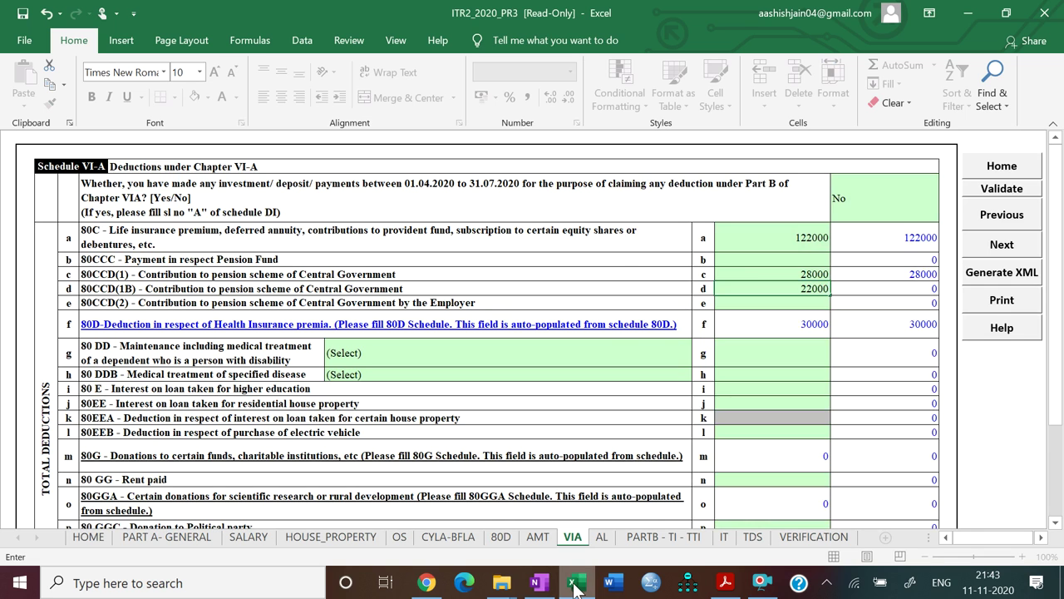
key("Return")
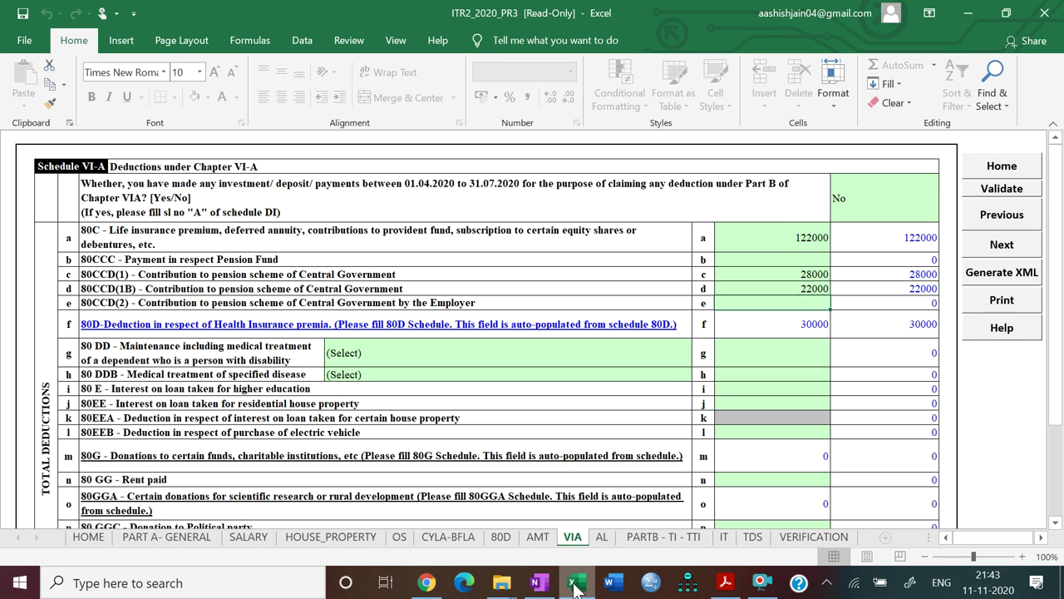
key("Return")
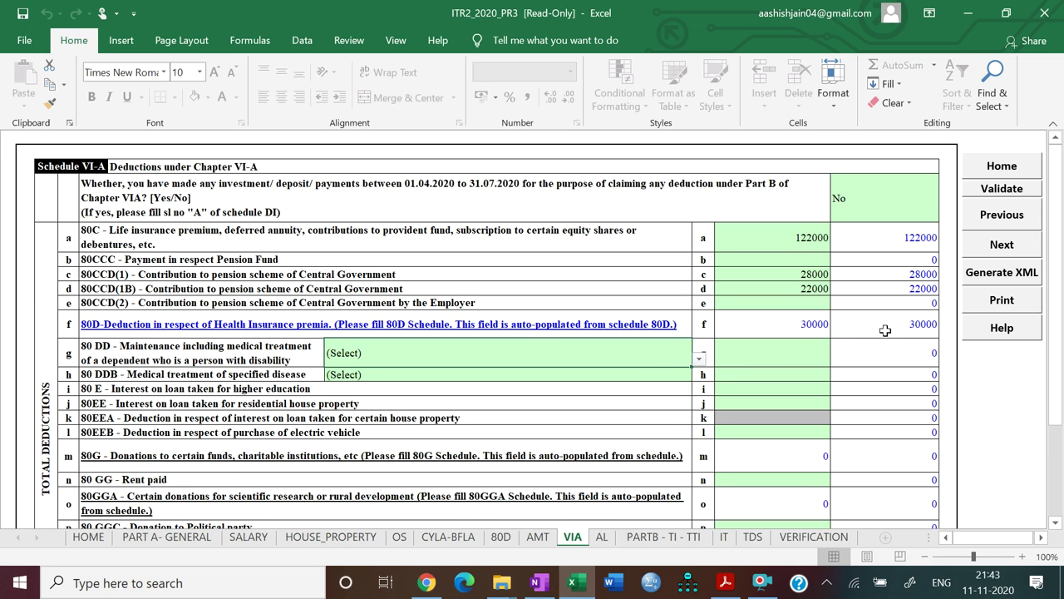
Enter 114500 as the 80TTB interest deduction
scroll(886, 330, "down", 5)
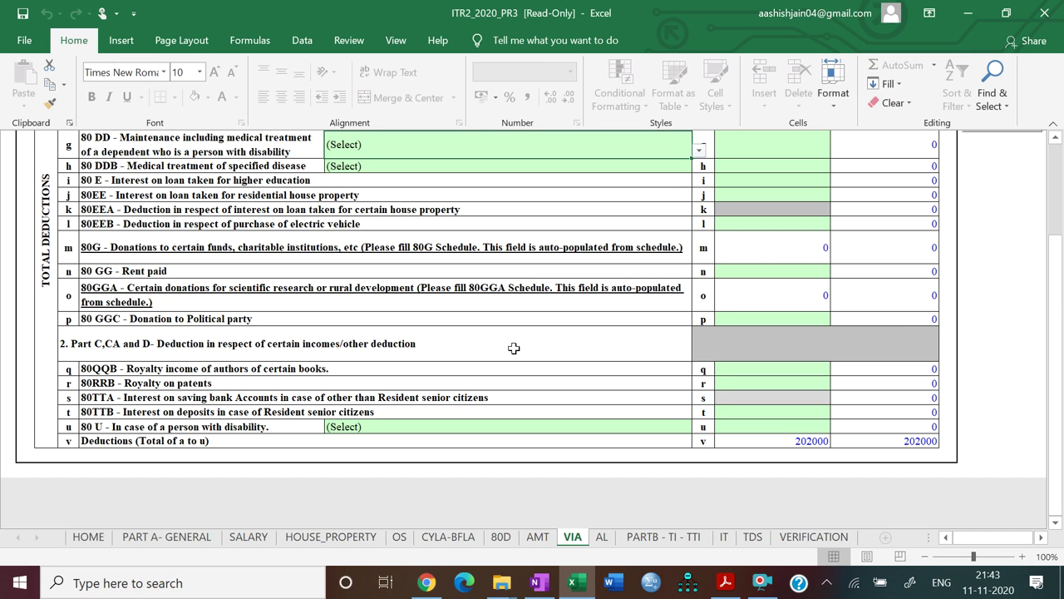
left_click(742, 414)
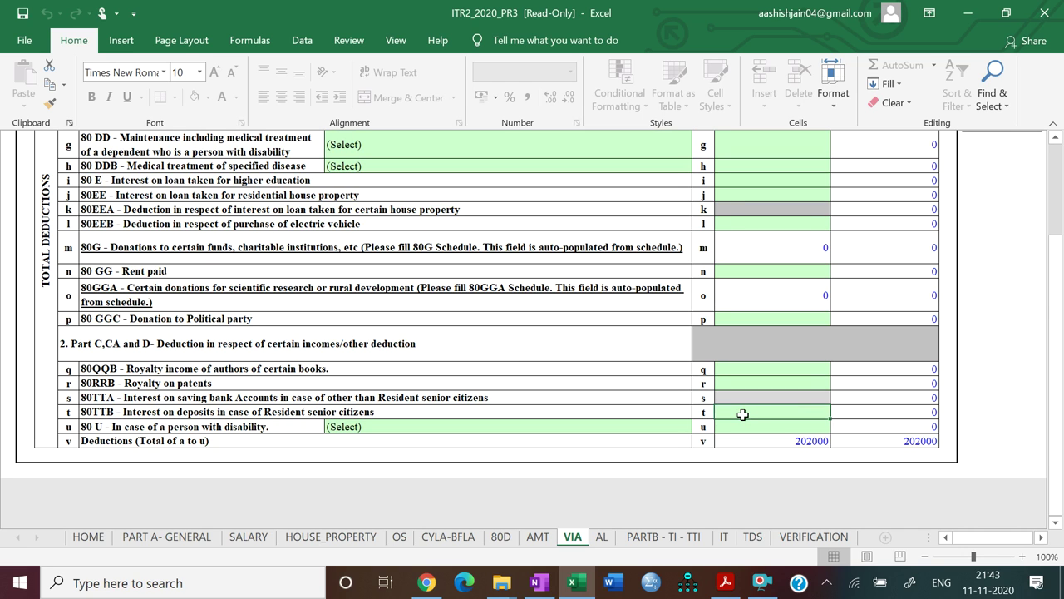
type("114500")
key("Return")
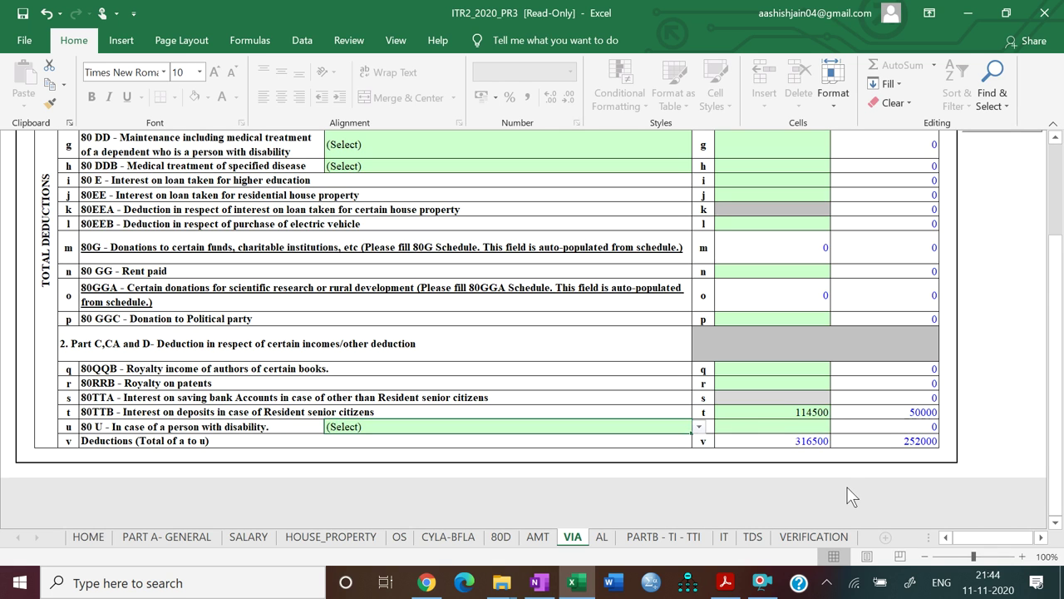
scroll(847, 496, "up", 3)
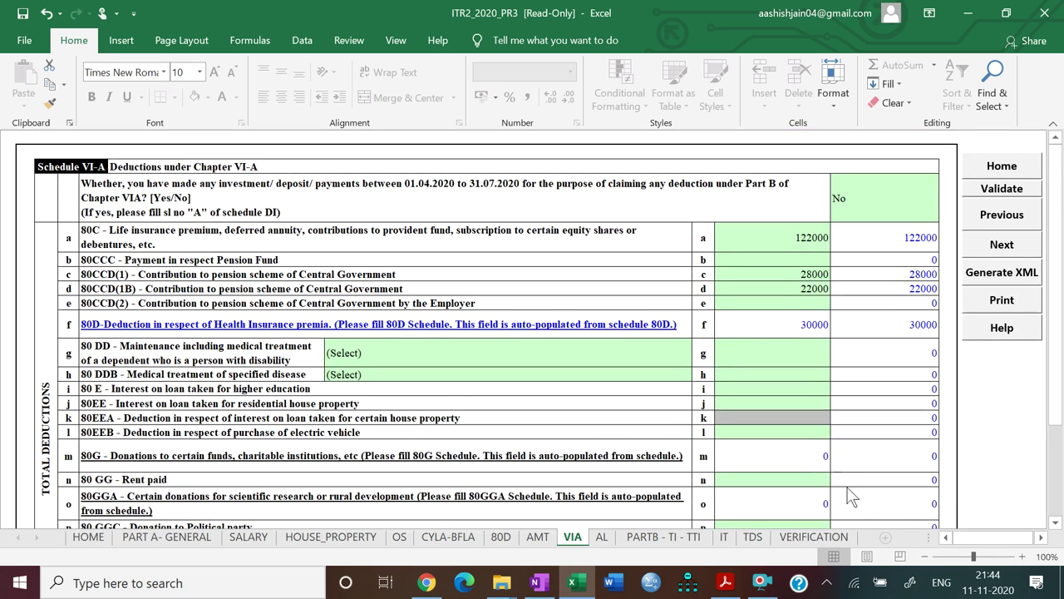
scroll(849, 496, "down", 1)
scroll(849, 497, "down", 1)
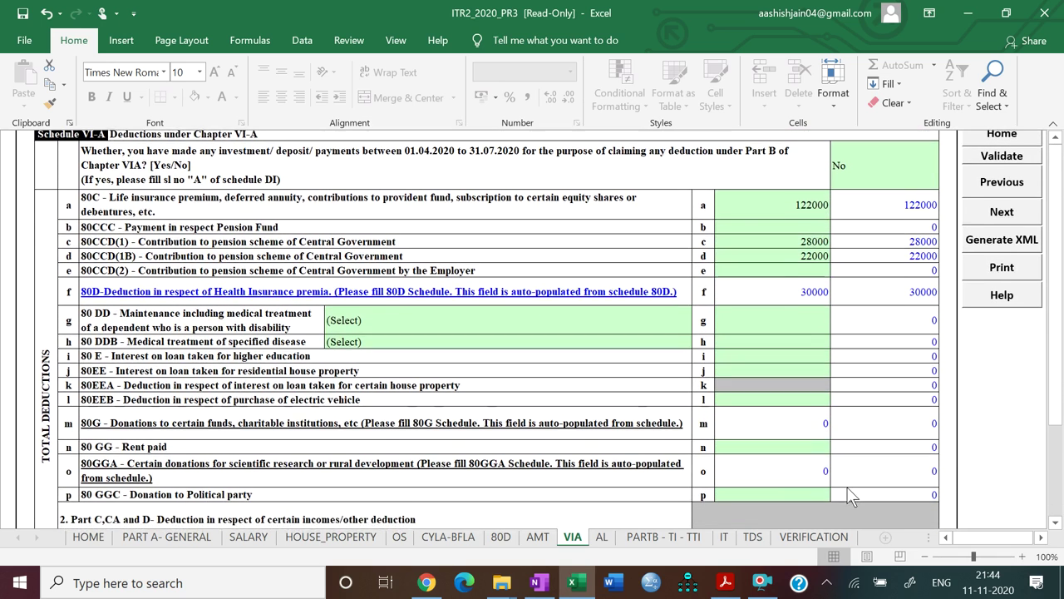
left_click(536, 587)
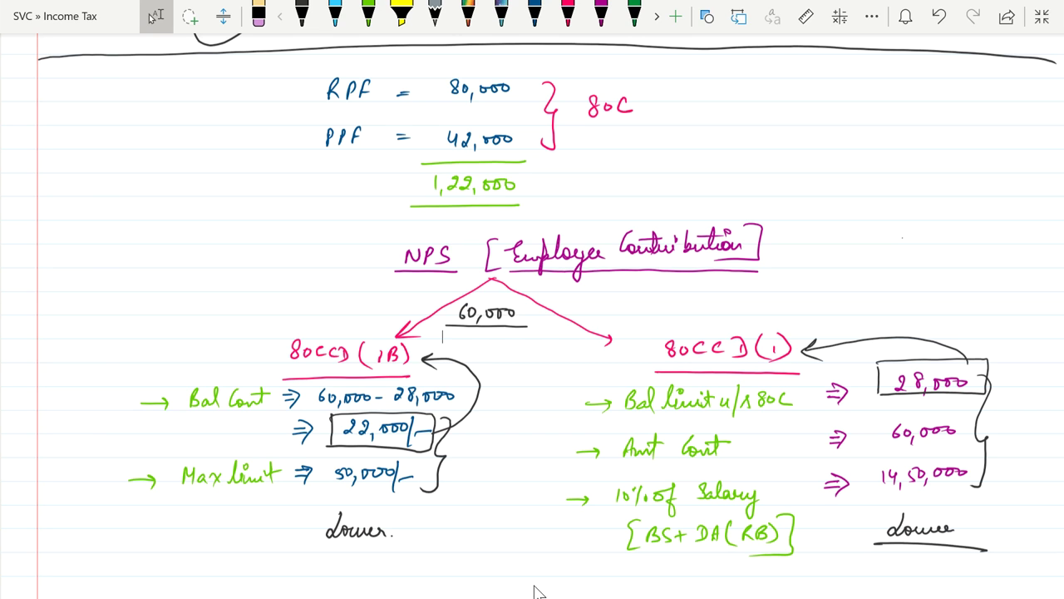
Change the 80CCD(1B) deduction from 22000 to 32000
mouse_move(582, 597)
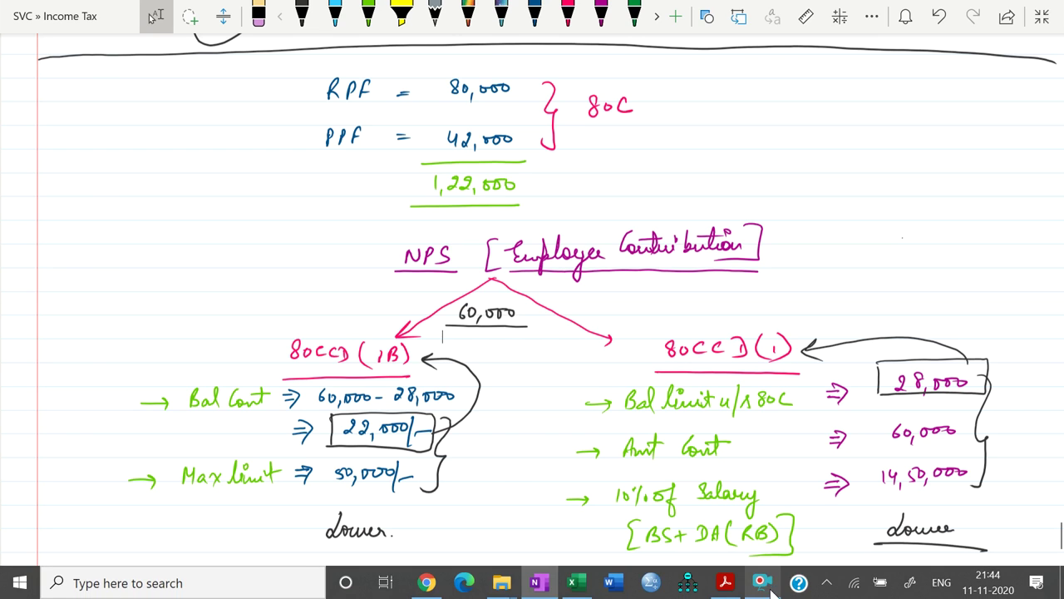
key("alt+Tab")
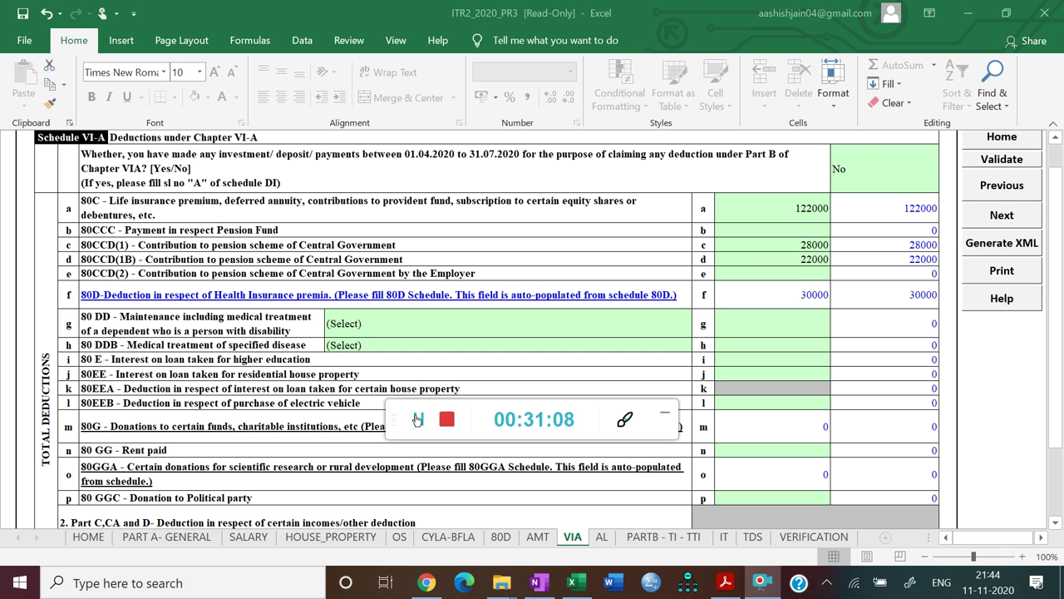
left_click(665, 413)
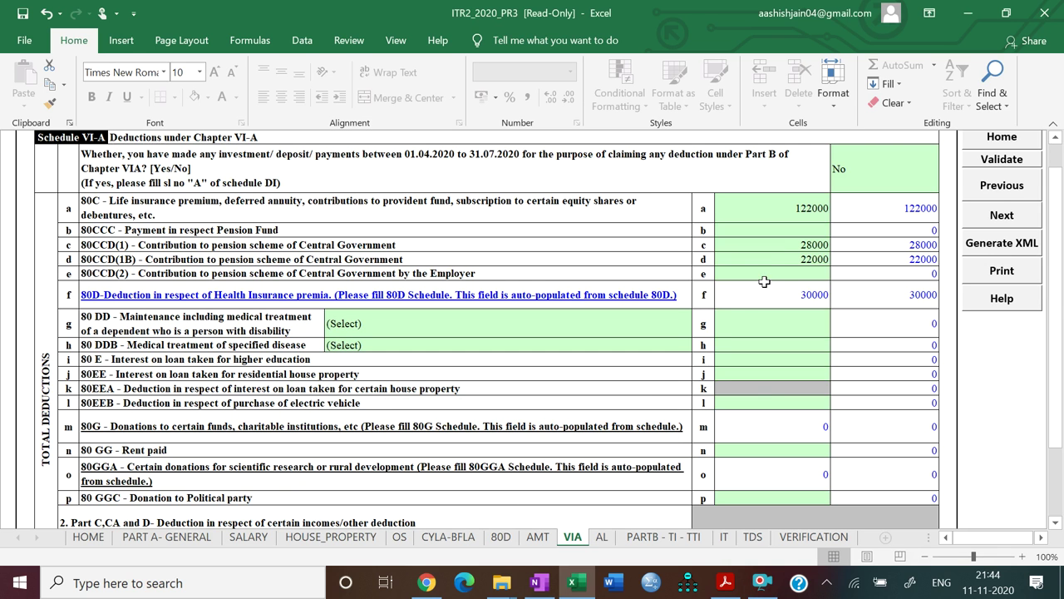
left_click(776, 258)
type("32000")
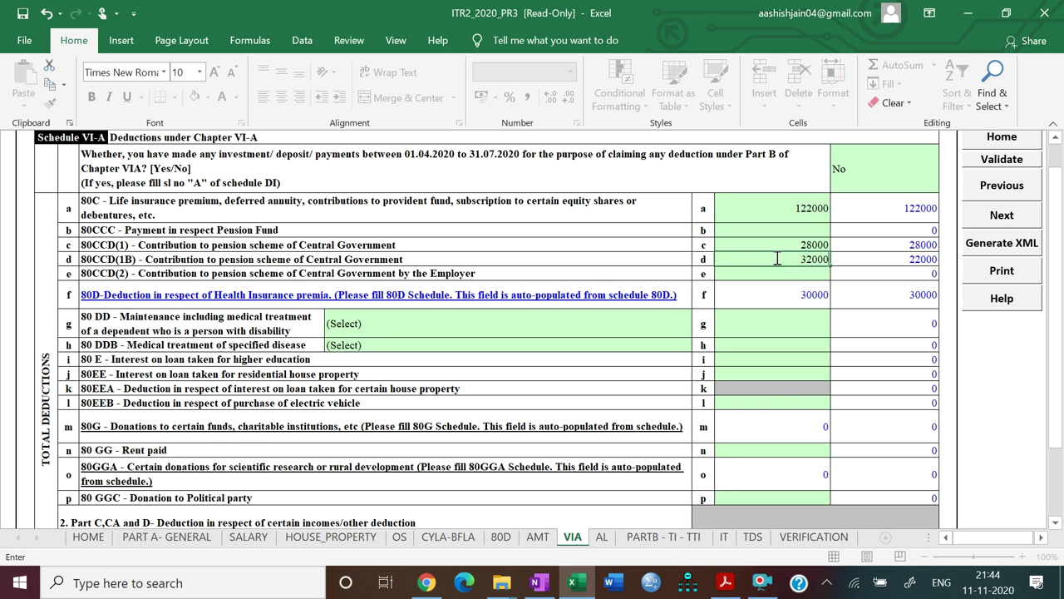
key("Return")
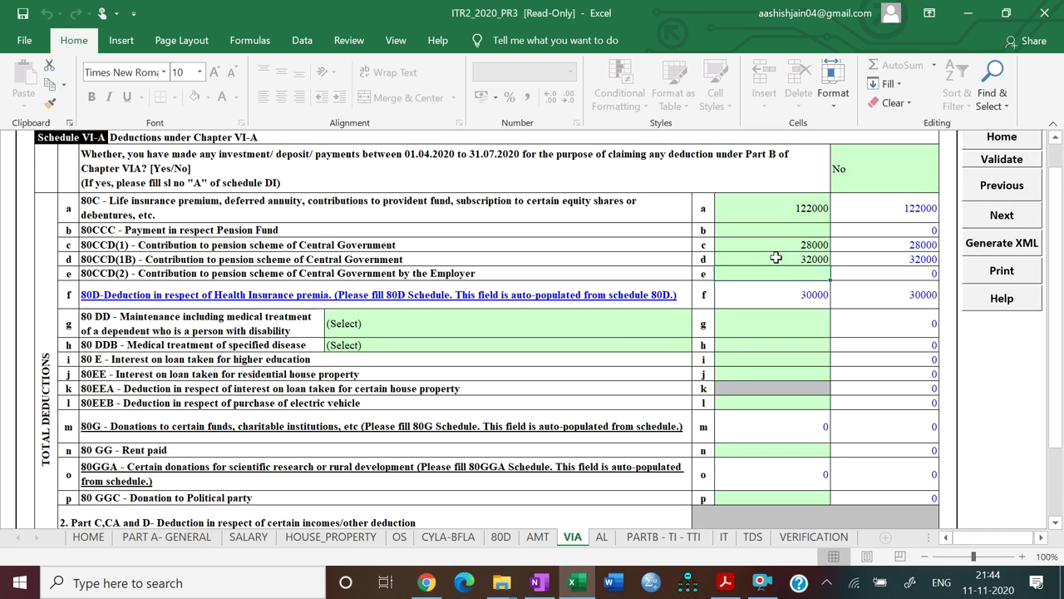
Validate sheet VI-A, dismiss the 'is ok' alert and go on to Schedule AL
scroll(775, 257, "down", 5)
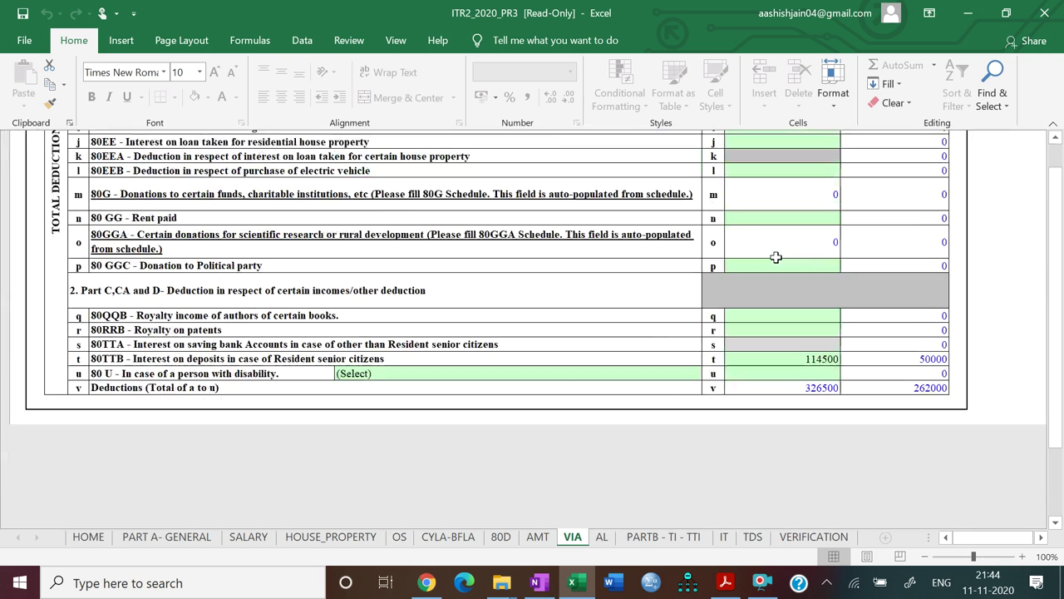
scroll(776, 257, "up", 1)
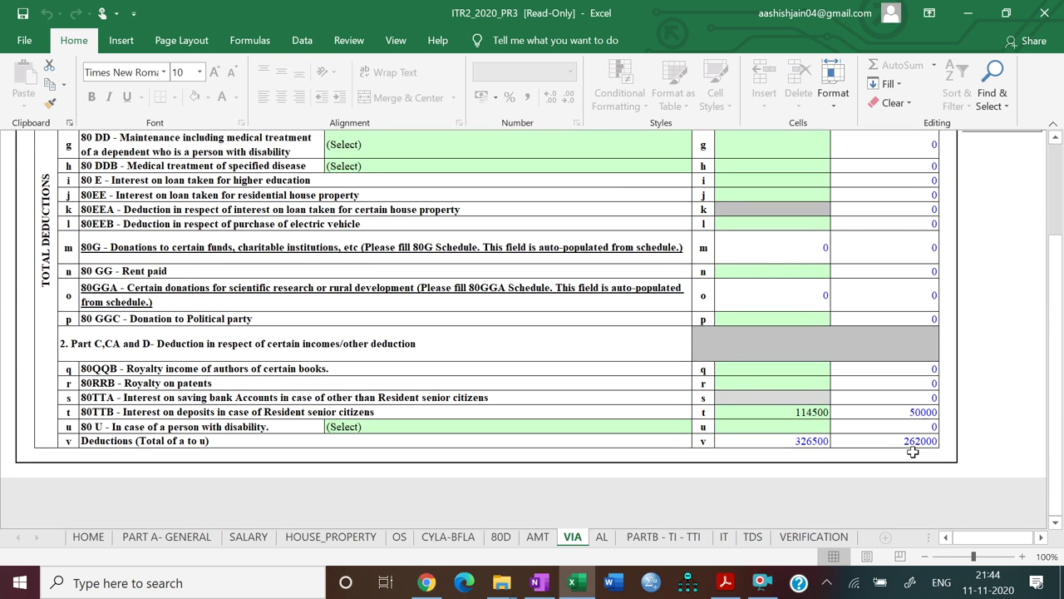
scroll(912, 451, "up", 5)
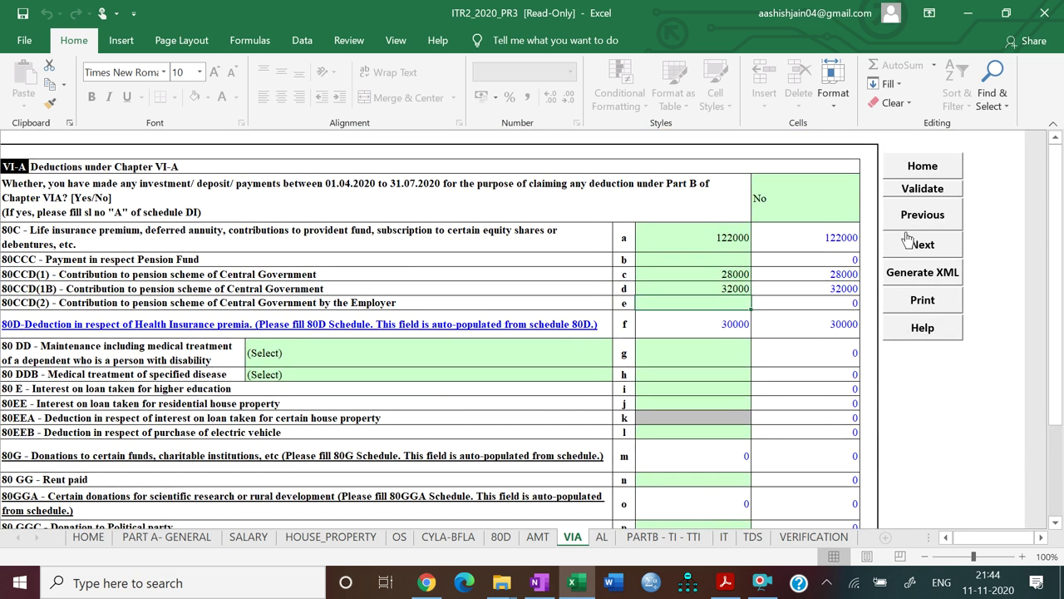
left_click(914, 190)
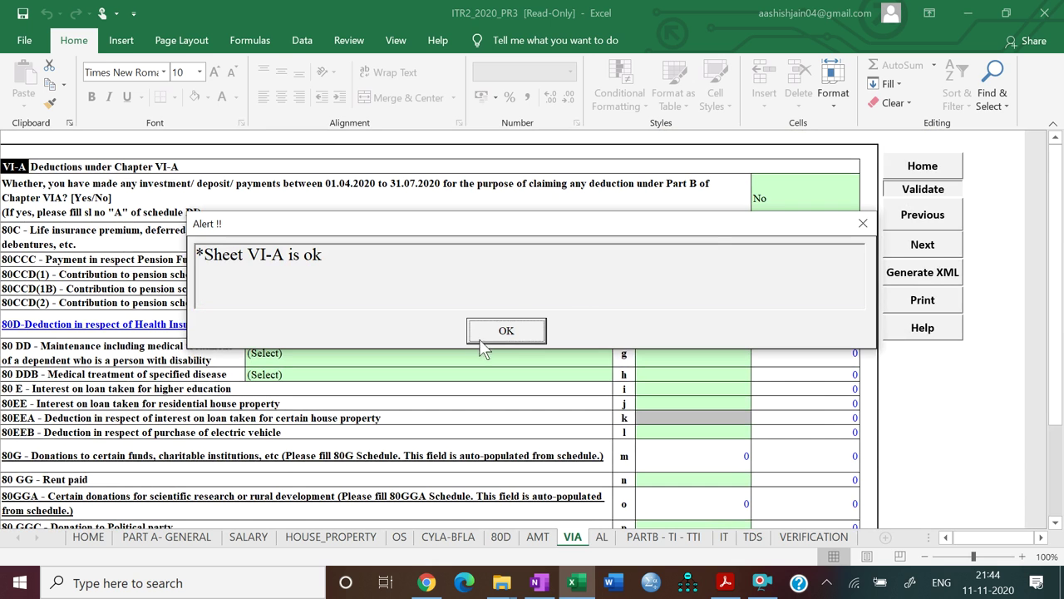
left_click(498, 331)
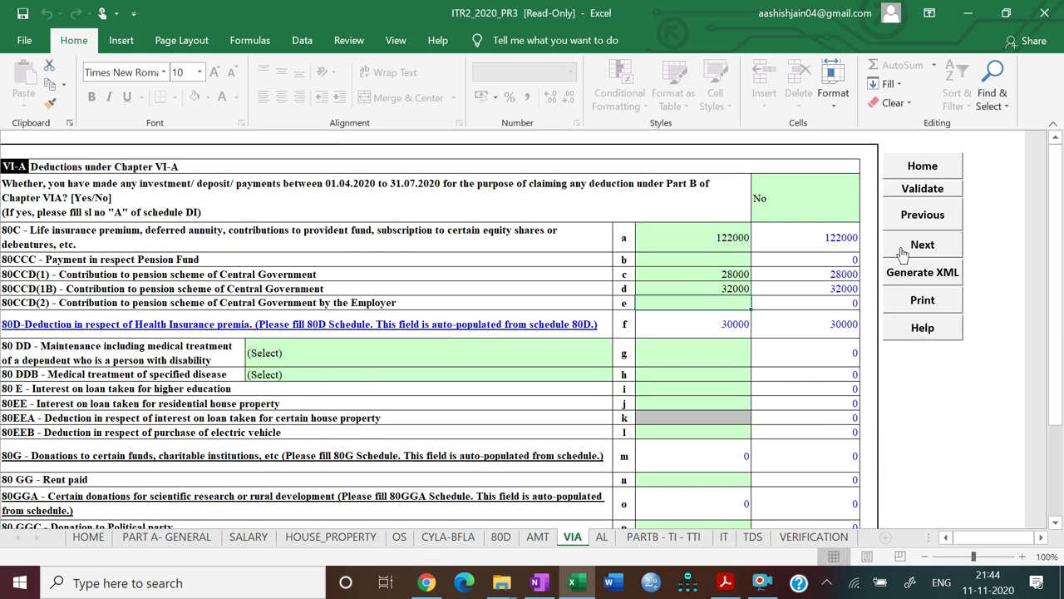
left_click(900, 246)
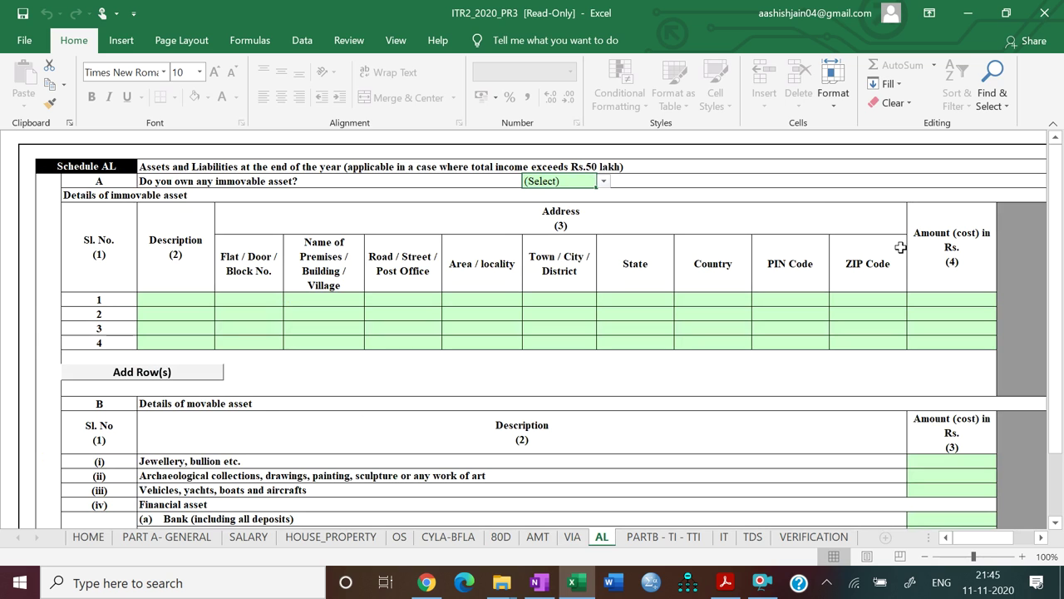
Answer Yes to owning immovable assets and describe asset 1 as HOUSE PROPERTY
left_click(603, 181)
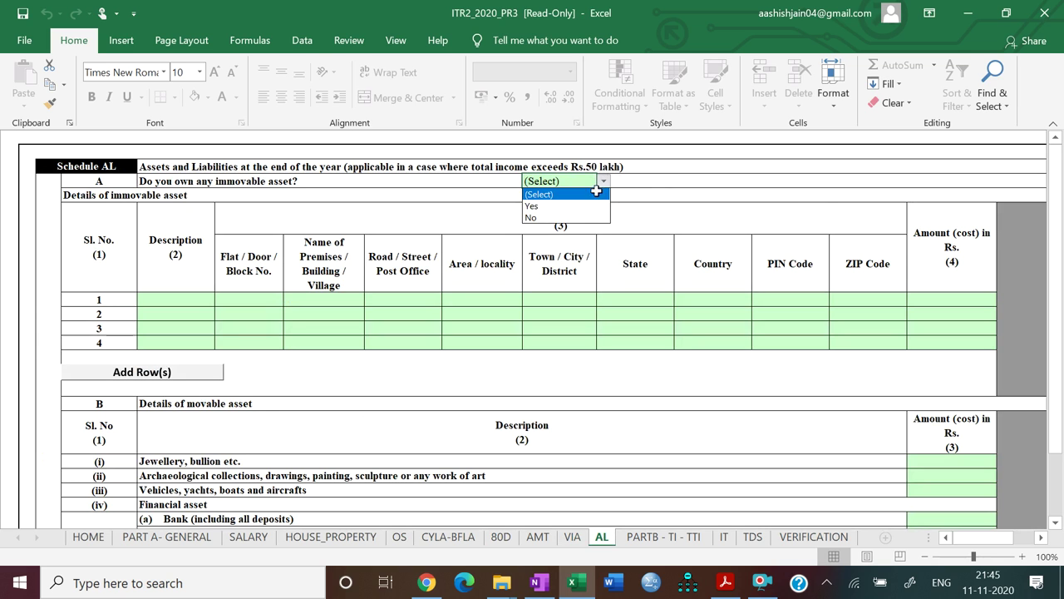
left_click(589, 205)
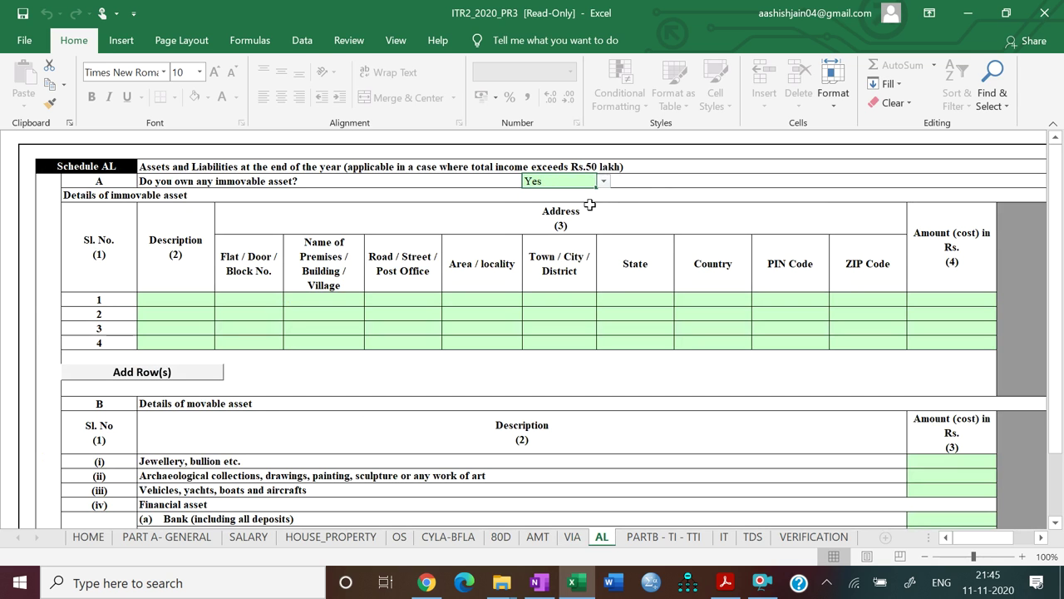
double_click(183, 288)
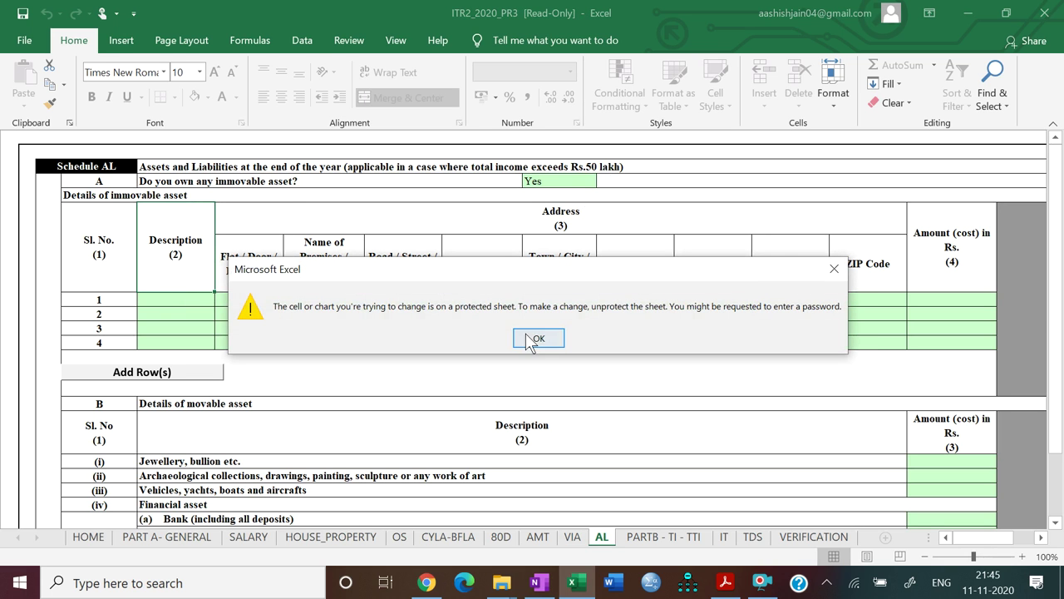
left_click(532, 341)
left_click(200, 300)
type("HOUSE PROPERTY")
key("Tab")
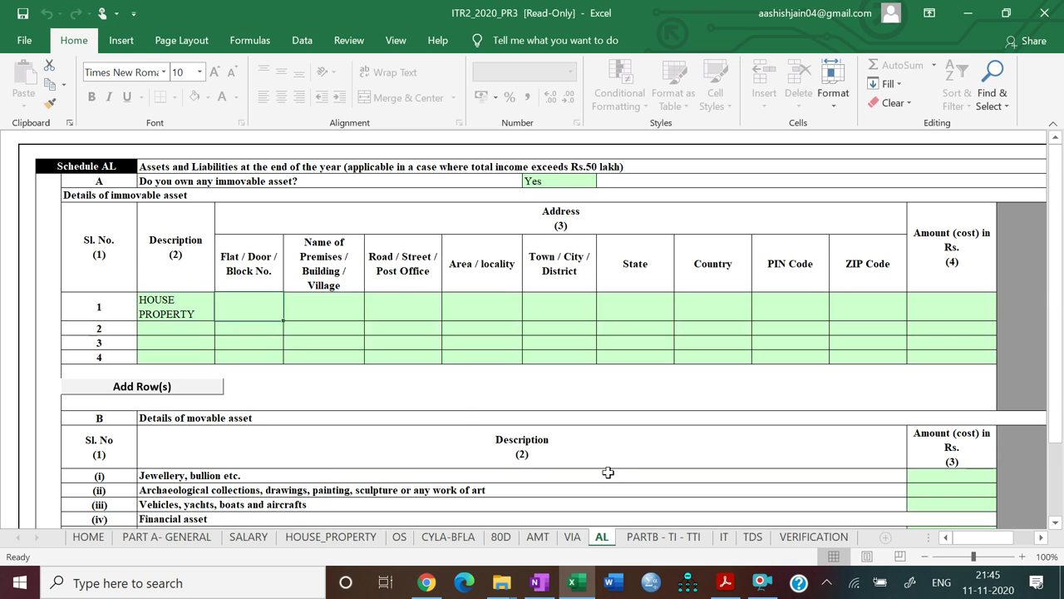
left_click(725, 582)
left_click_drag(997, 391, 998, 449)
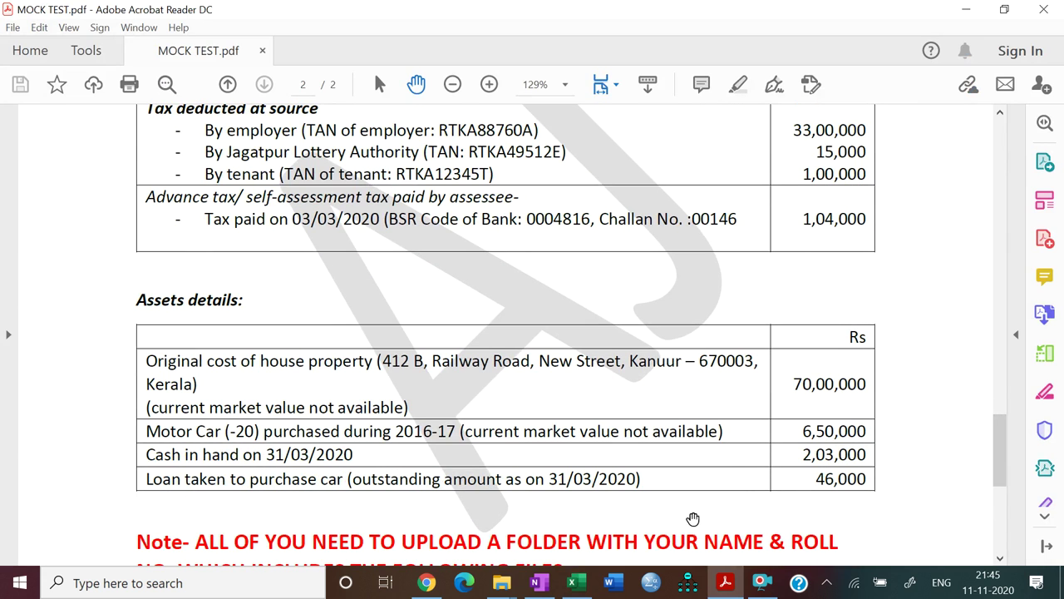
left_click(726, 590)
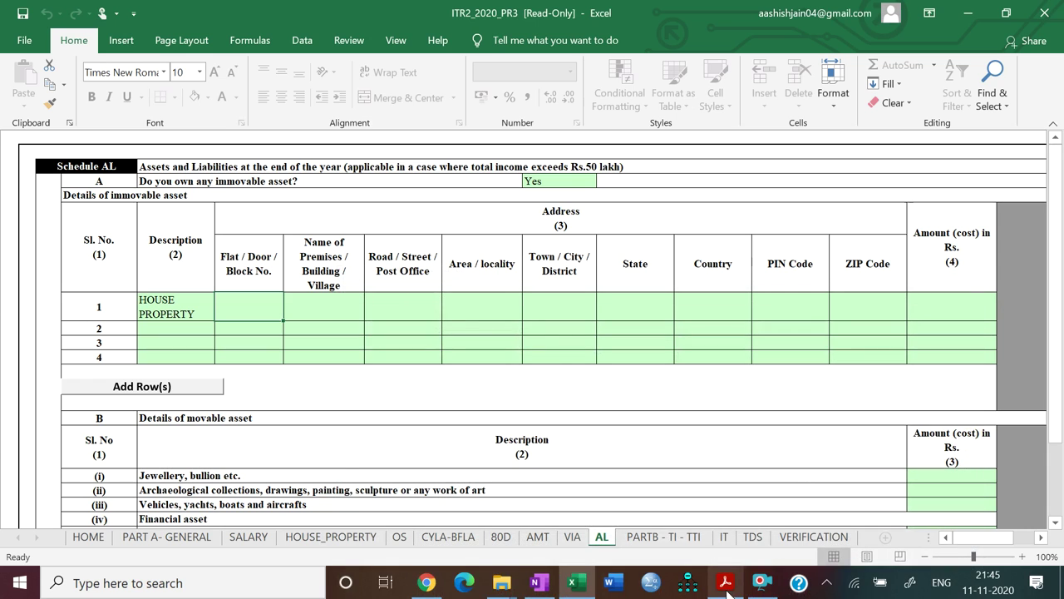
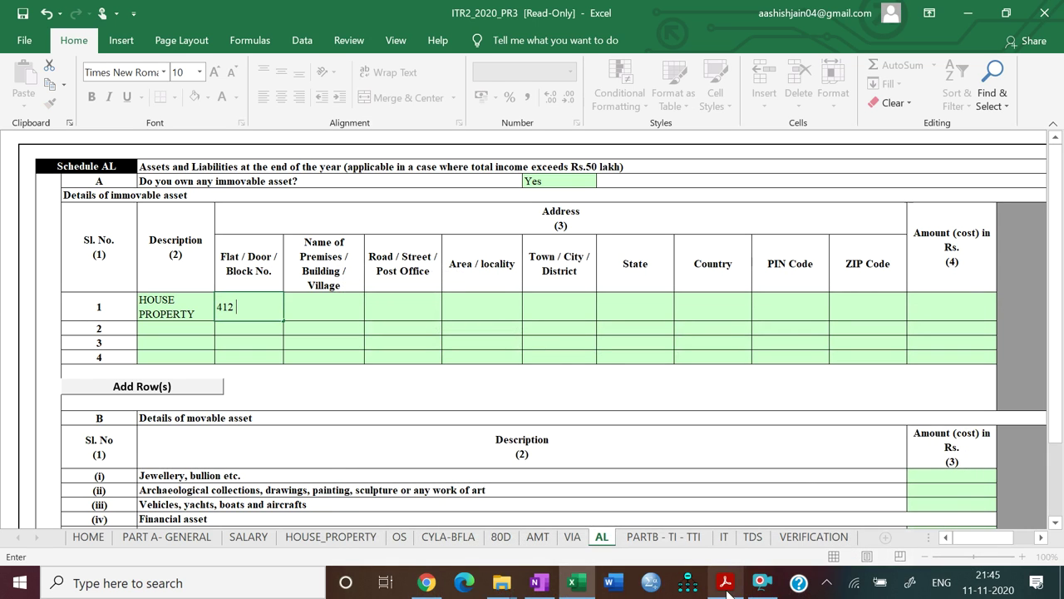
key("Tab")
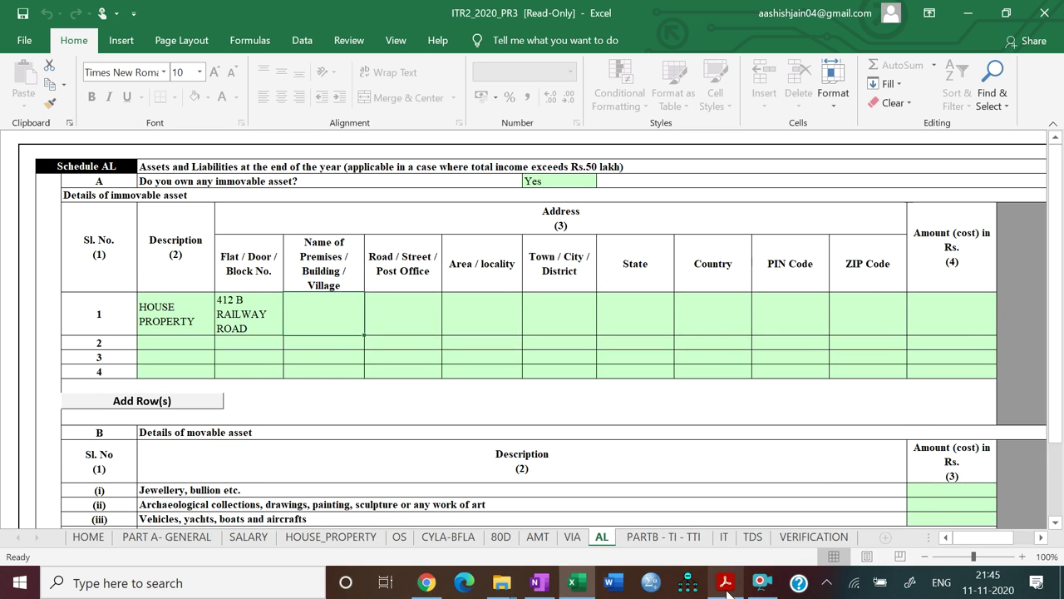
left_click(726, 583)
left_click(726, 584)
type("NEW STREET")
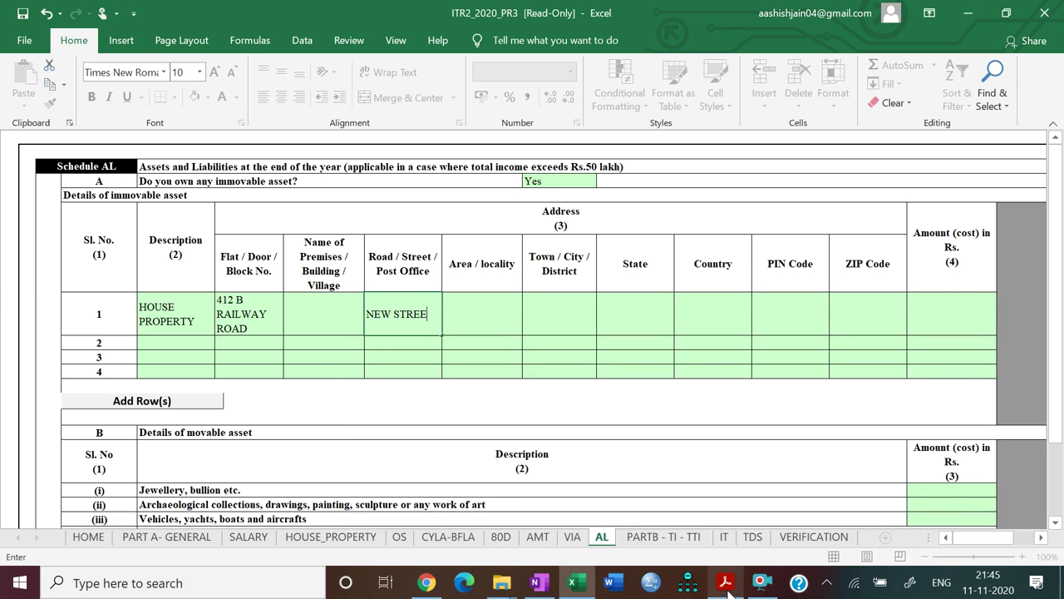
key("Tab")
type("KUNUUR")
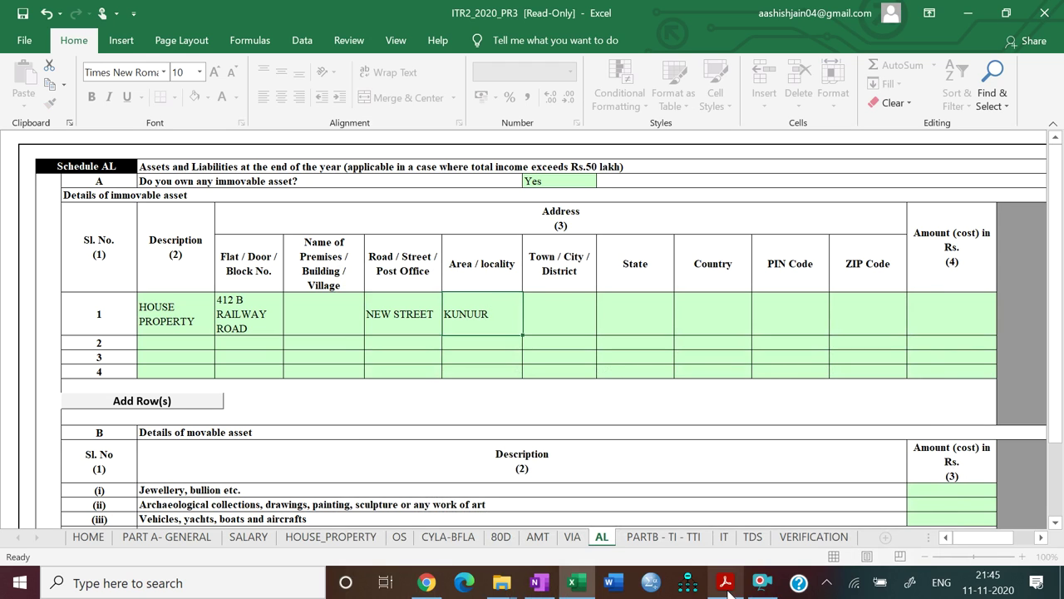
key("Tab")
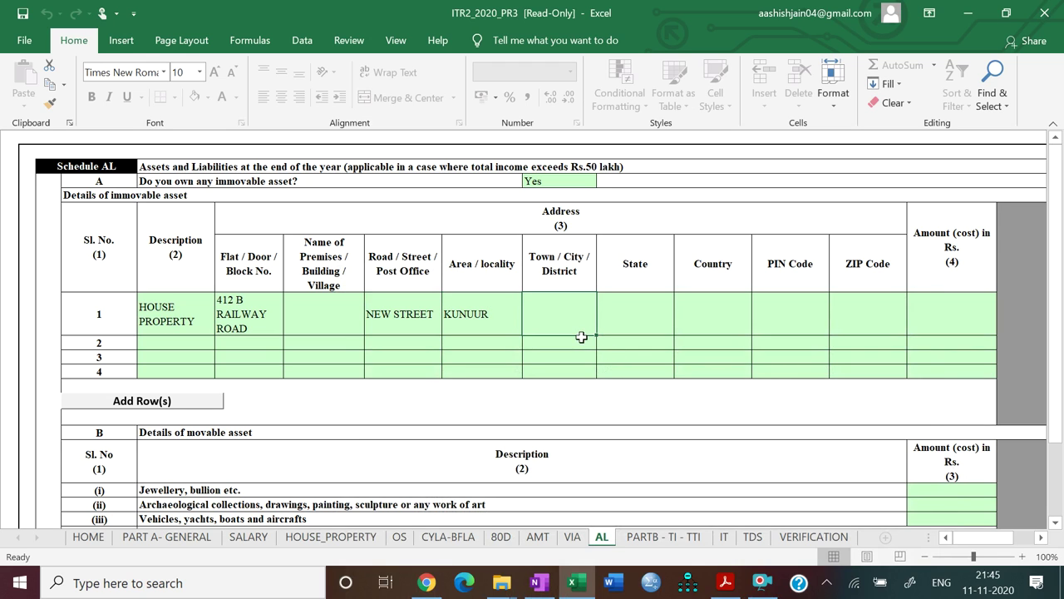
Set the State to 16-KERALA and the Town/City/District to KUNUUR
left_click(639, 333)
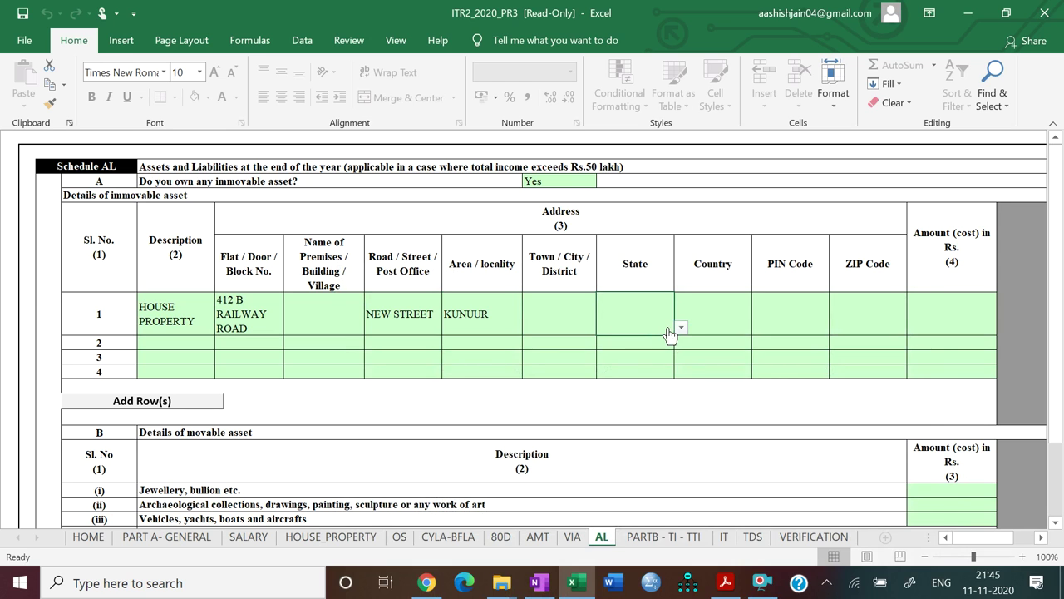
left_click(680, 328)
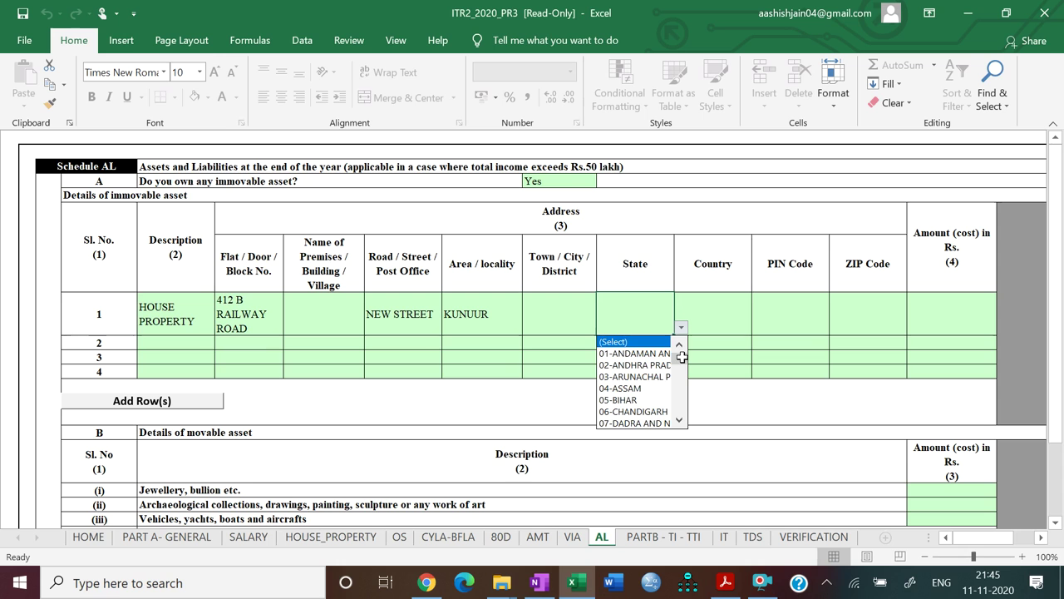
left_click_drag(681, 356, 681, 373)
left_click(660, 410)
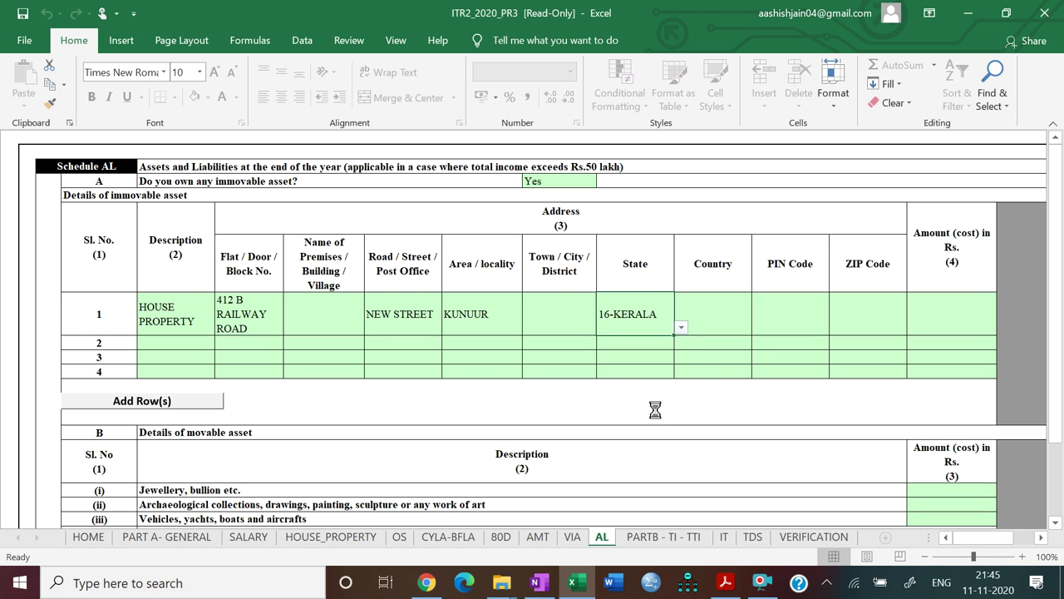
left_click(561, 326)
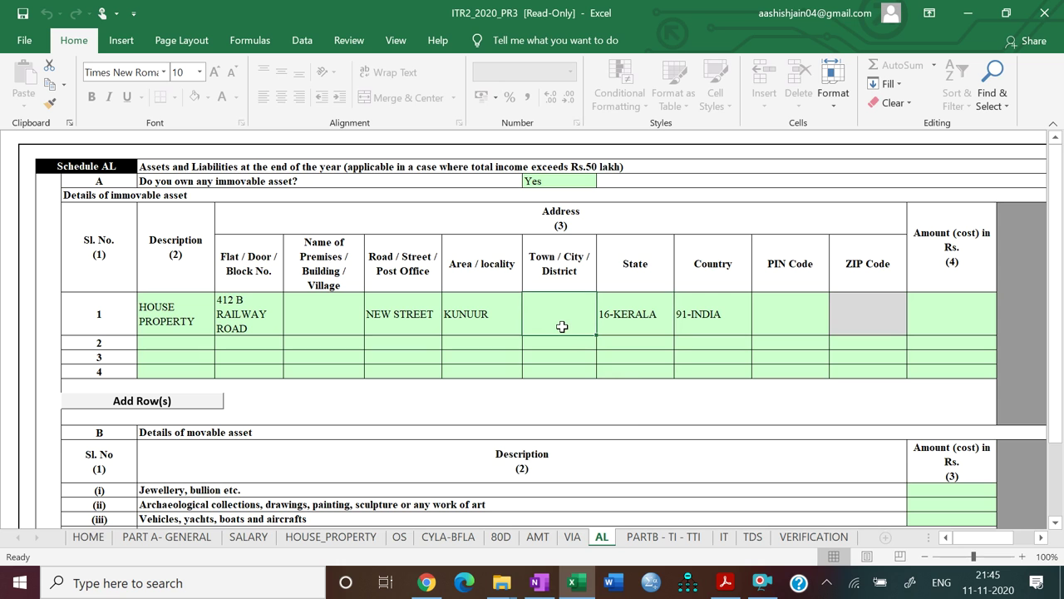
type("KUNUUR")
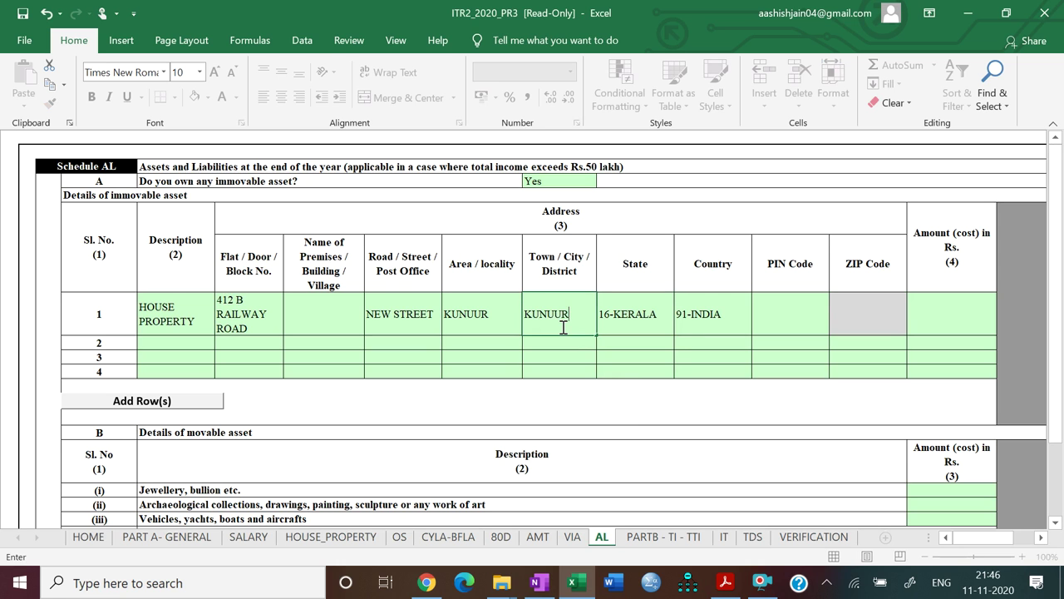
key("Return")
left_click(505, 326)
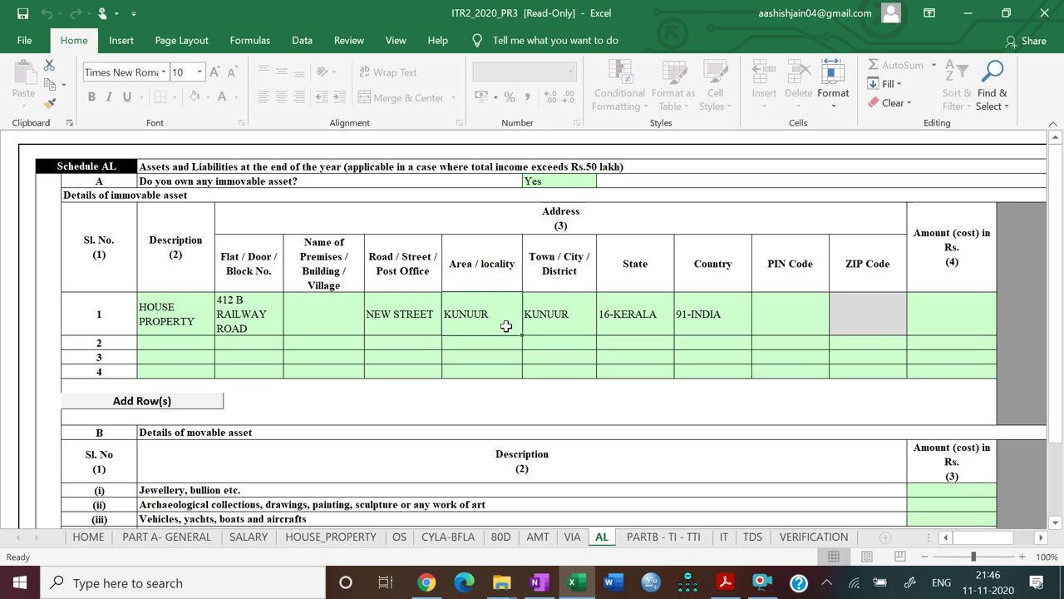
type("NEW ")
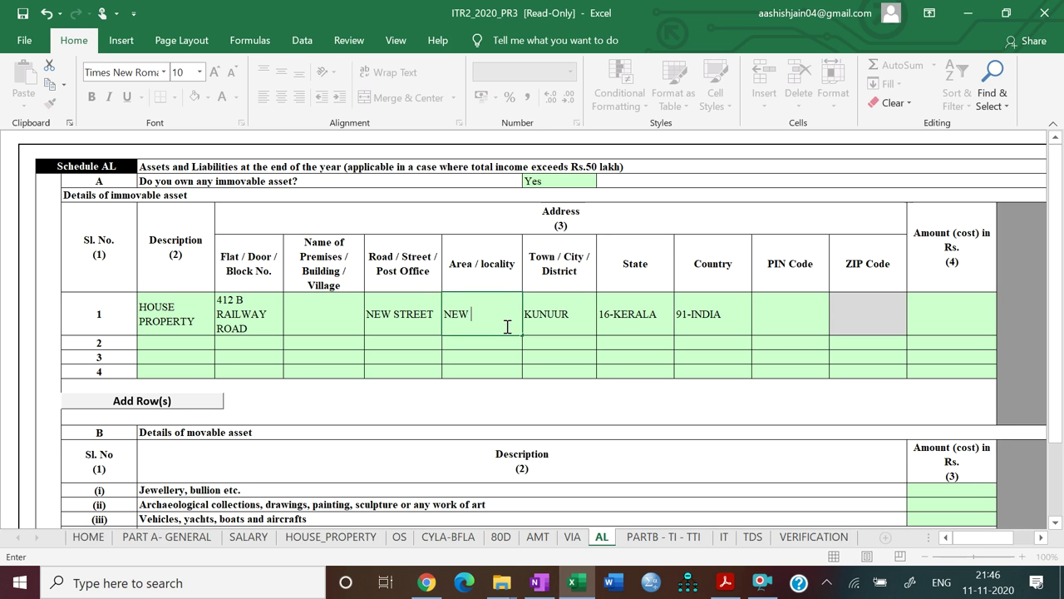
type("STREET")
left_click(385, 313)
type("RAILWAY ROAD")
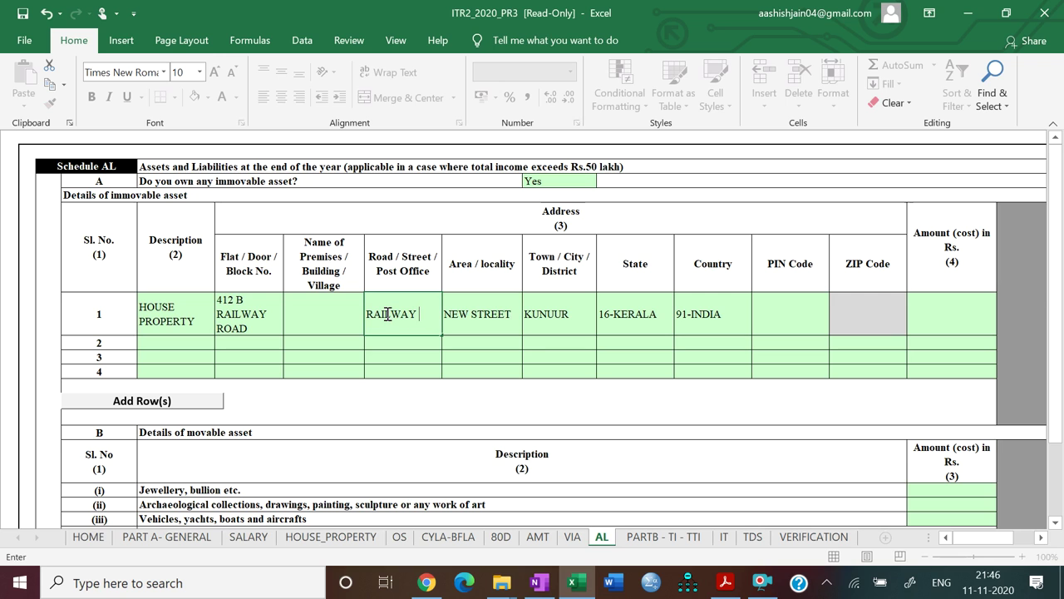
left_click(273, 327)
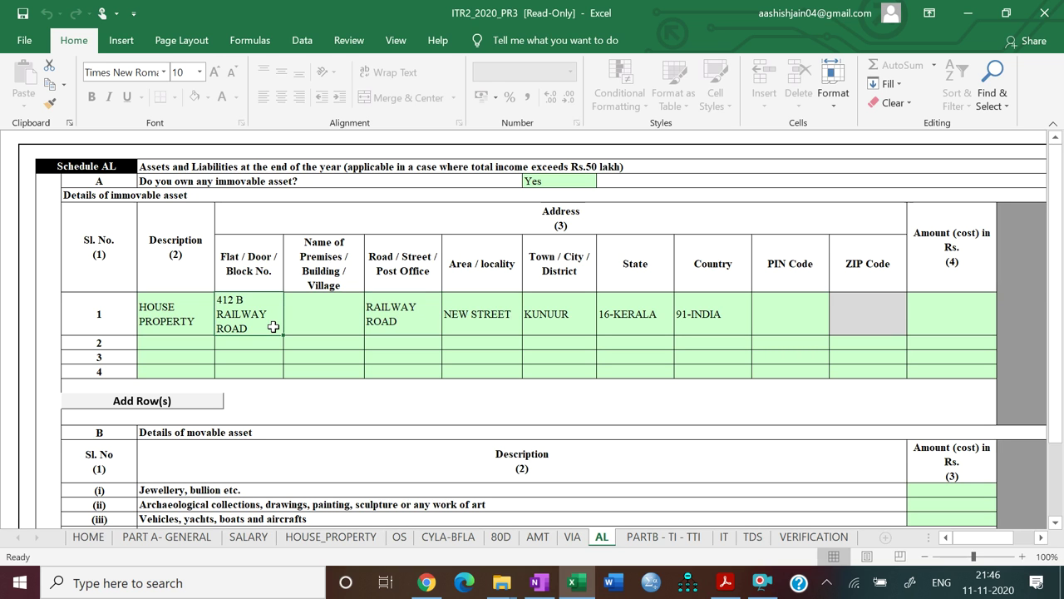
double_click(273, 326)
key("BackSpace")
key("BackSpace")
key("BackSpace")
key("BackSpace")
key("BackSpace")
key("BackSpace")
key("BackSpace")
key("BackSpace")
key("BackSpace")
key("BackSpace")
key("BackSpace")
key("BackSpace")
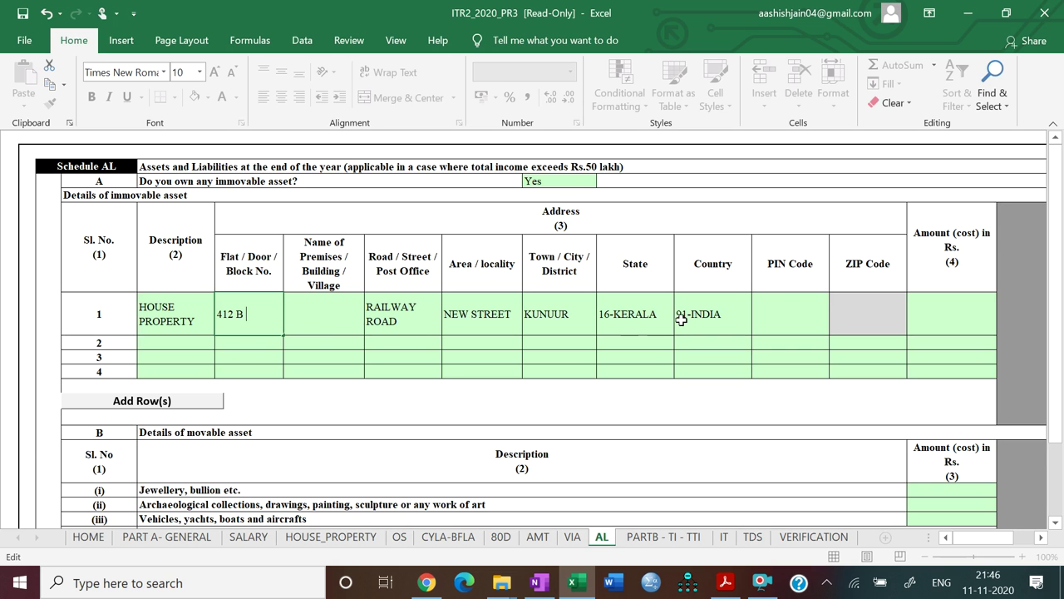
left_click(816, 295)
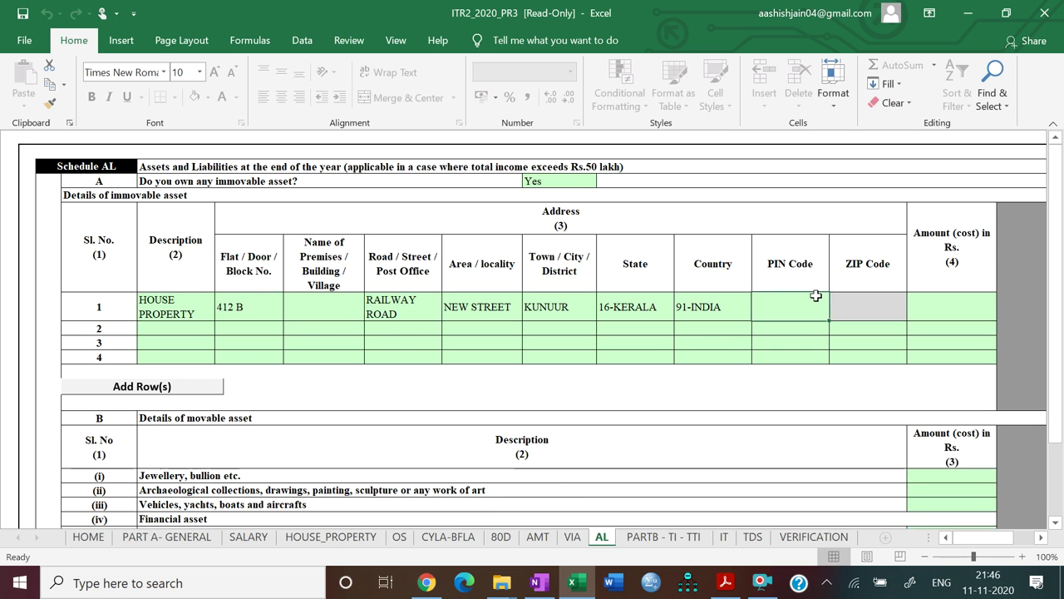
Enter PIN Code 670003 and a cost of 7000000 for the house property
left_click(723, 585)
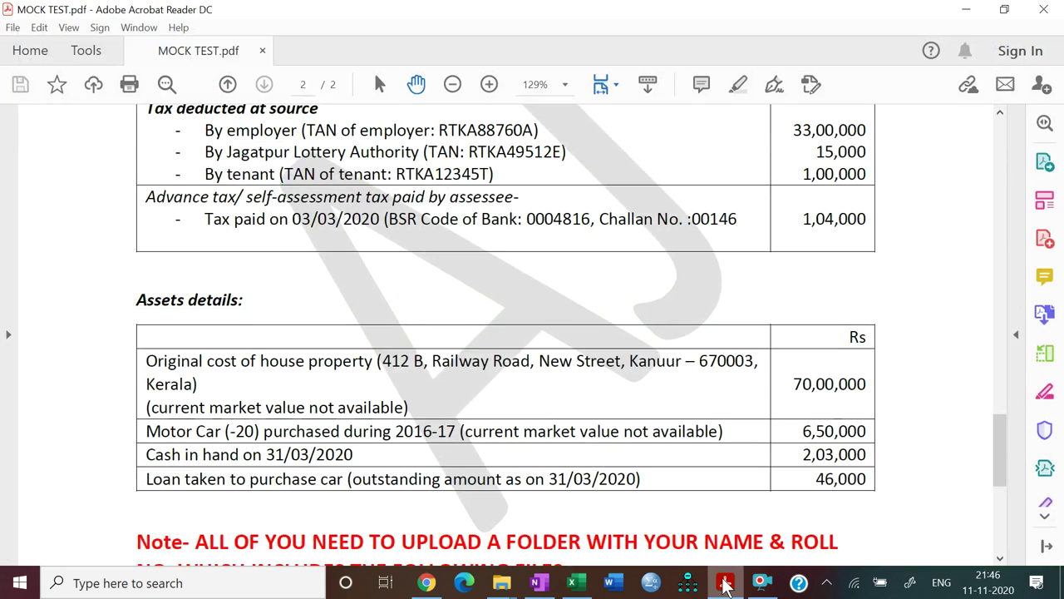
left_click(723, 585)
type("670003")
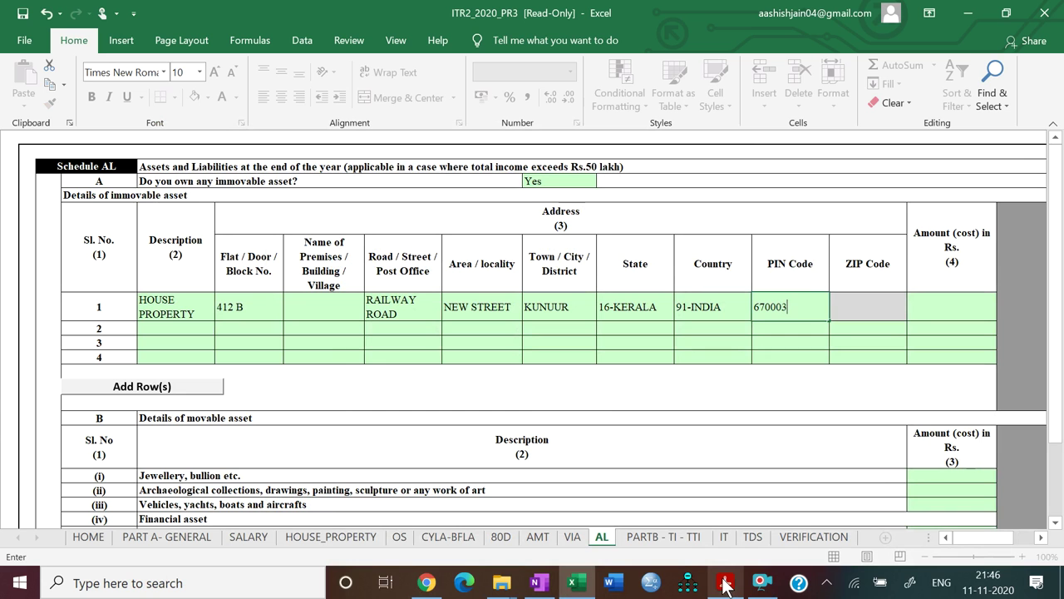
key("Tab")
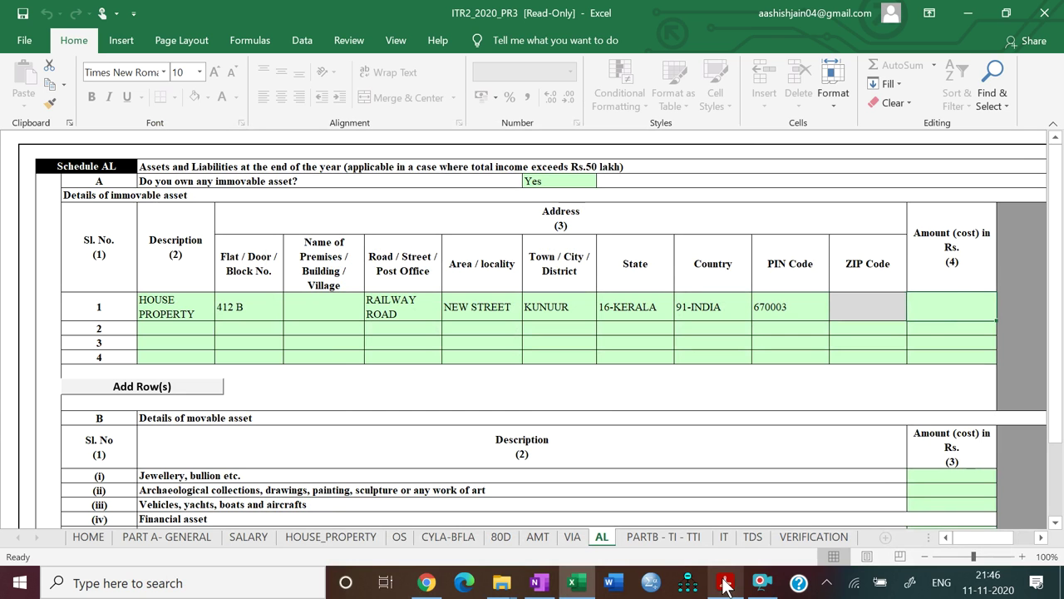
left_click(724, 584)
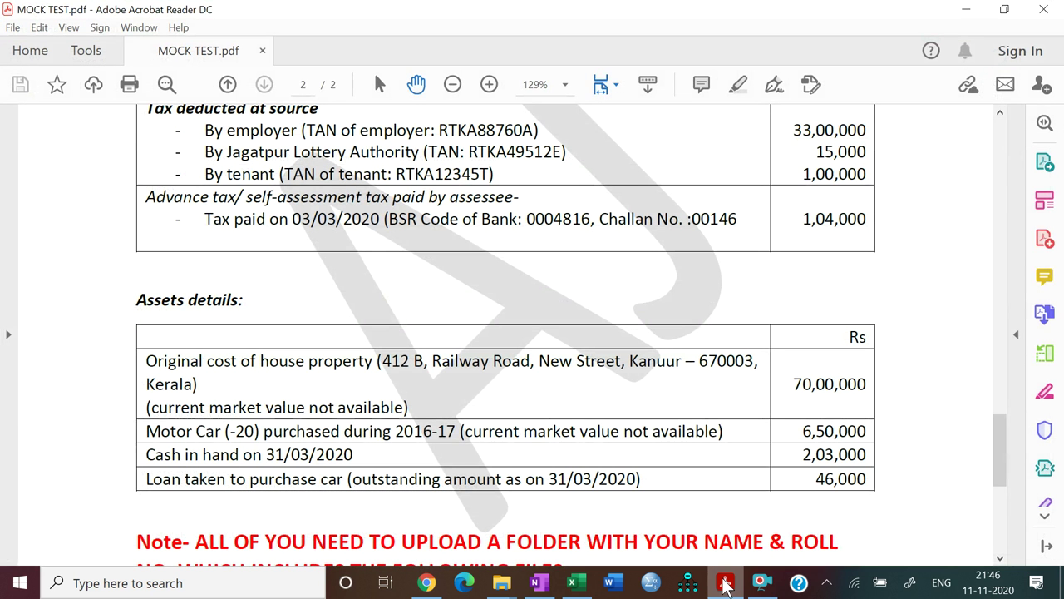
left_click(723, 584)
type("70")
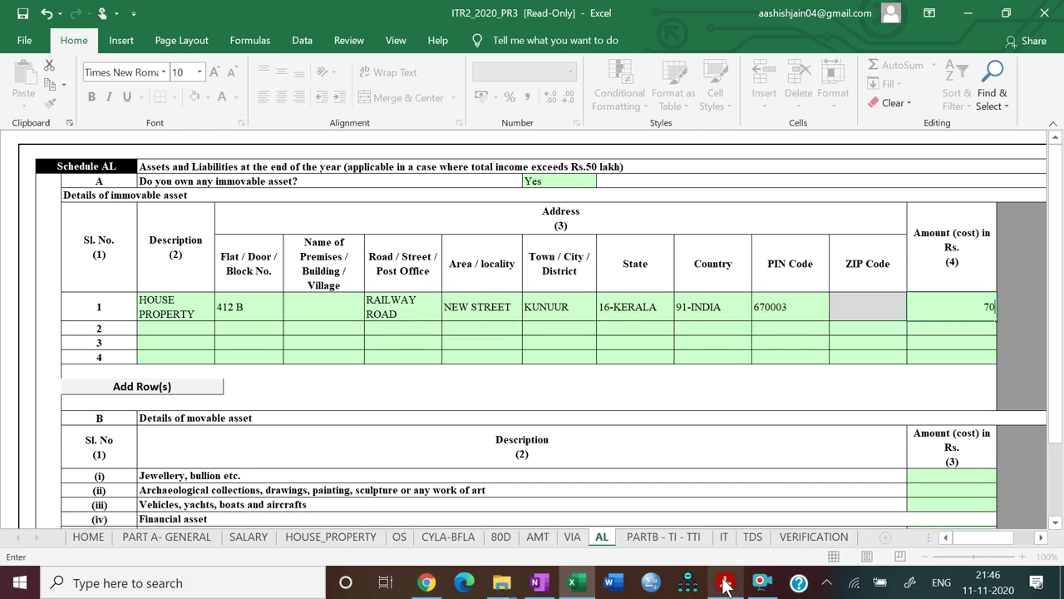
type("00000")
key("Tab")
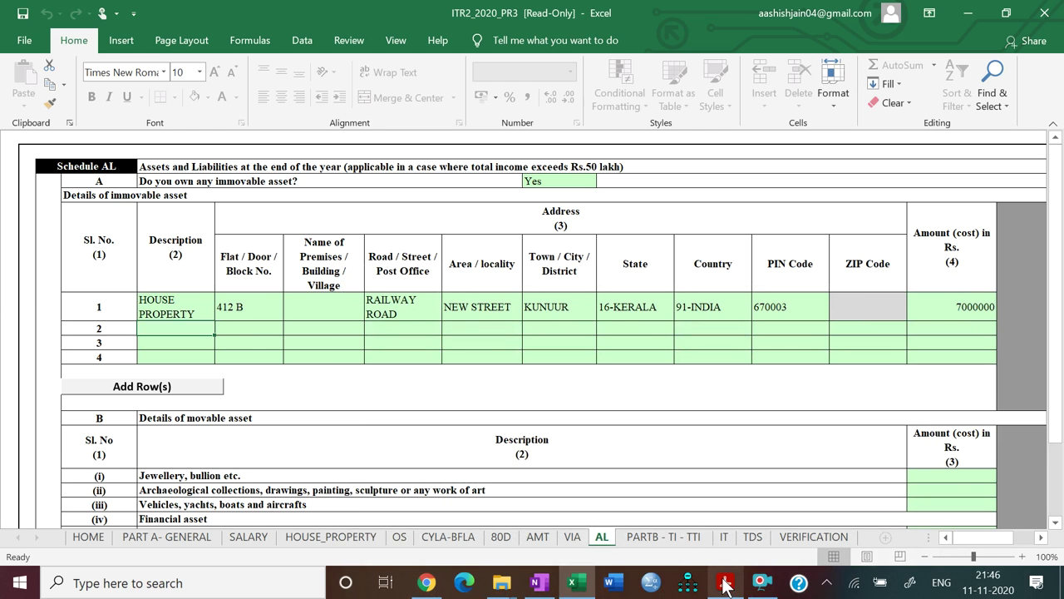
left_click(724, 584)
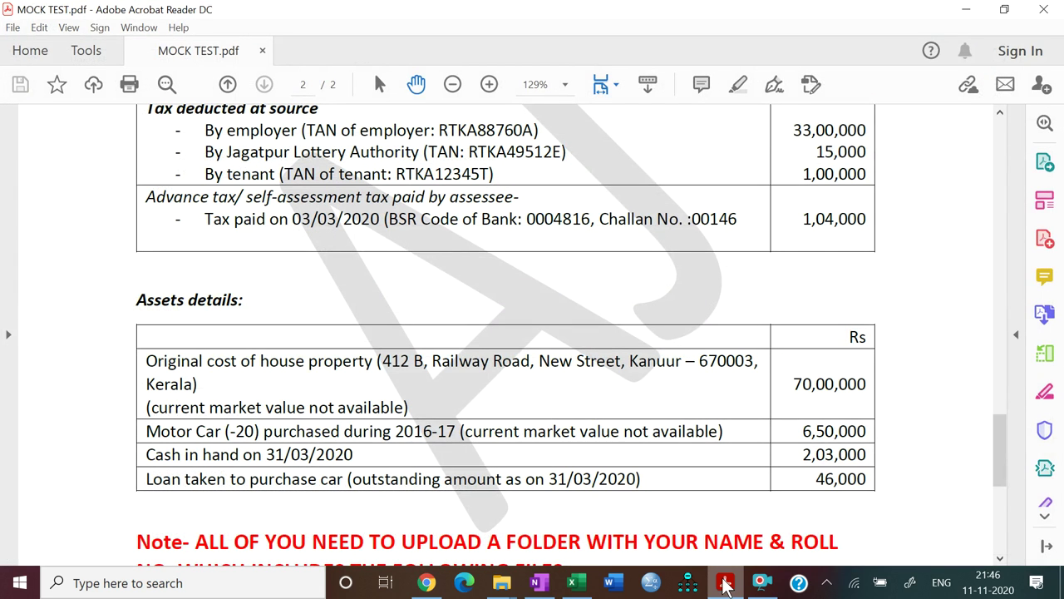
left_click(724, 585)
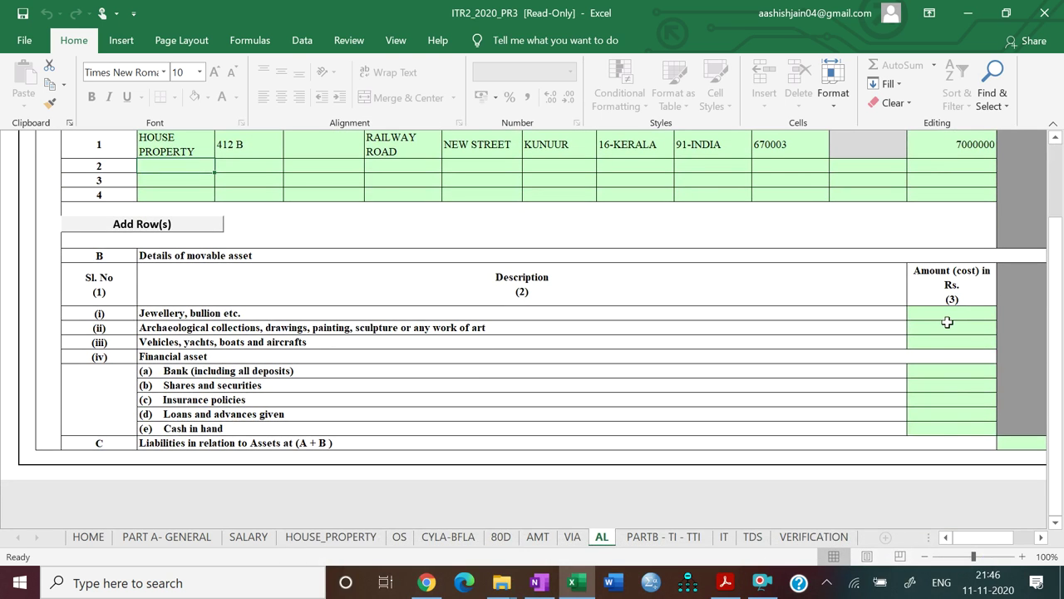
Enter 0 for jewellery and archaeological collections, and 650000 for vehicles
left_click(946, 308)
type("0")
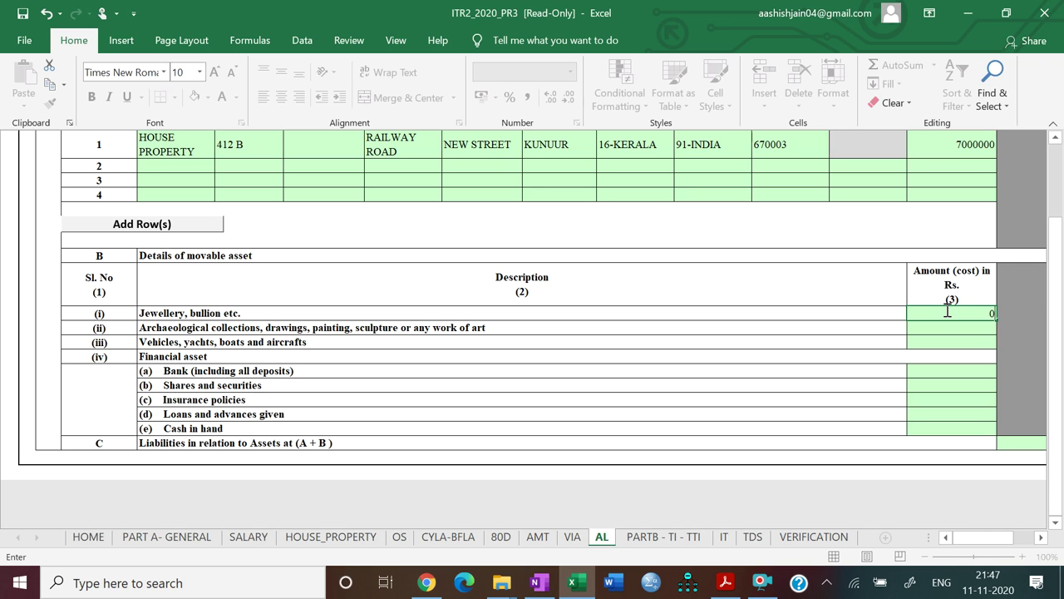
key("Return")
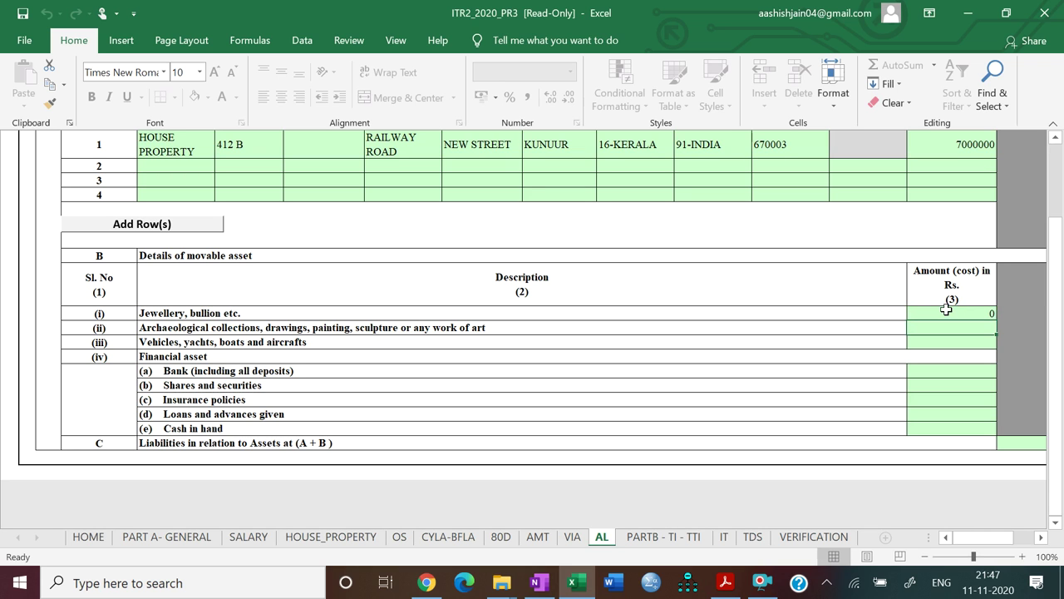
type("0")
key("Return")
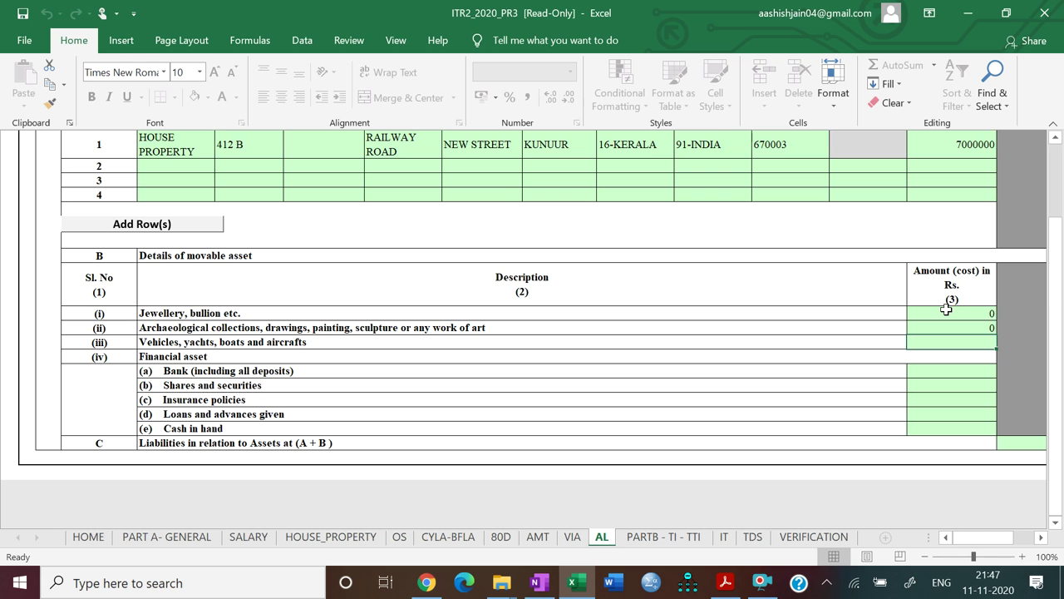
left_click(726, 583)
left_click(730, 590)
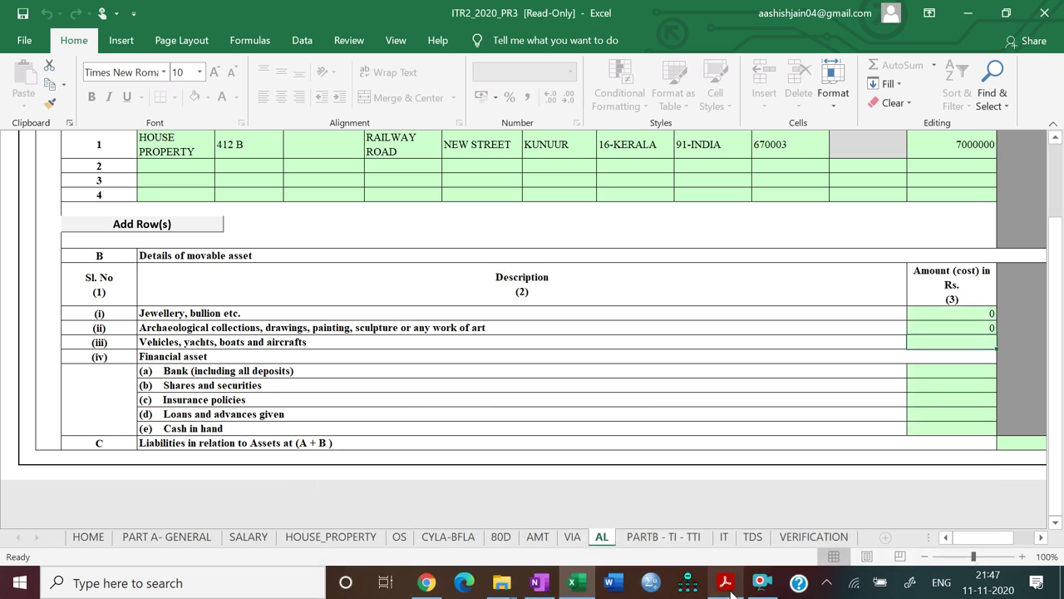
type("650000")
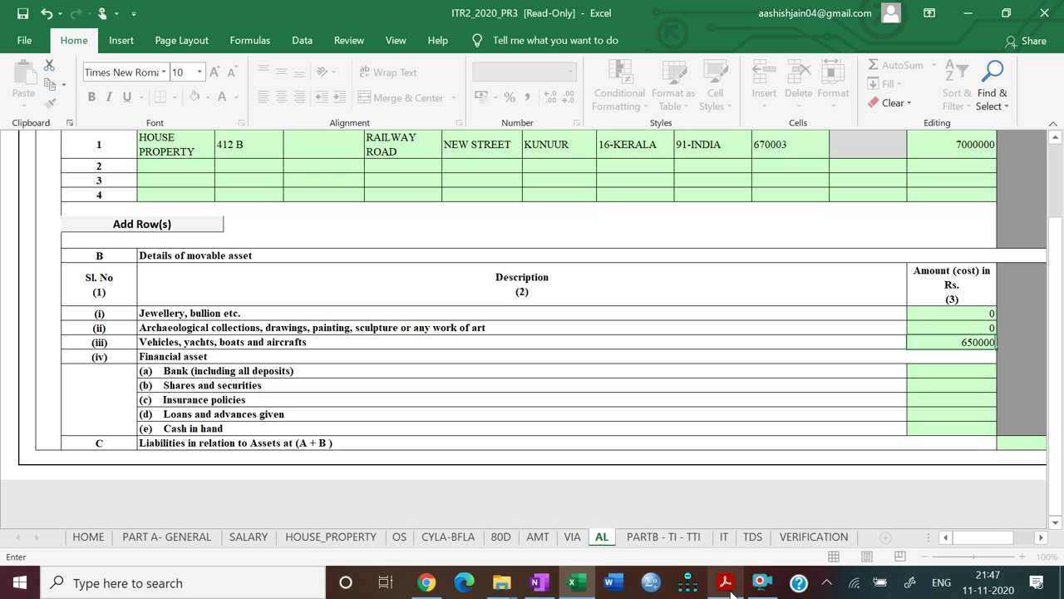
key("Return")
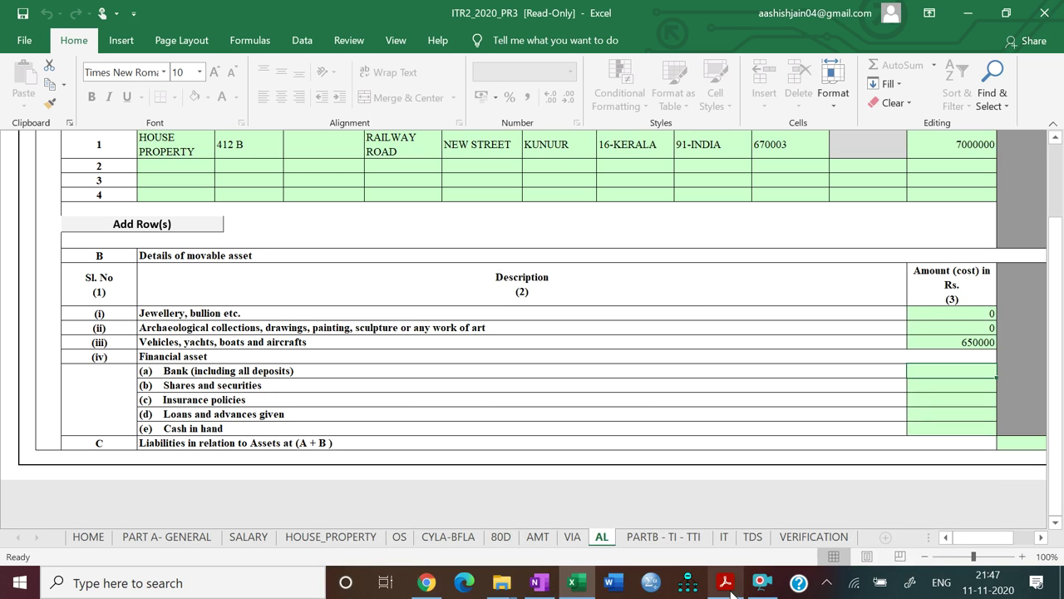
Enter 0 for bank, shares and insurance policies, and 203000 for loans and advances
type("0")
key("Return")
type("0")
key("Return")
type("0")
key("Return")
left_click(730, 590)
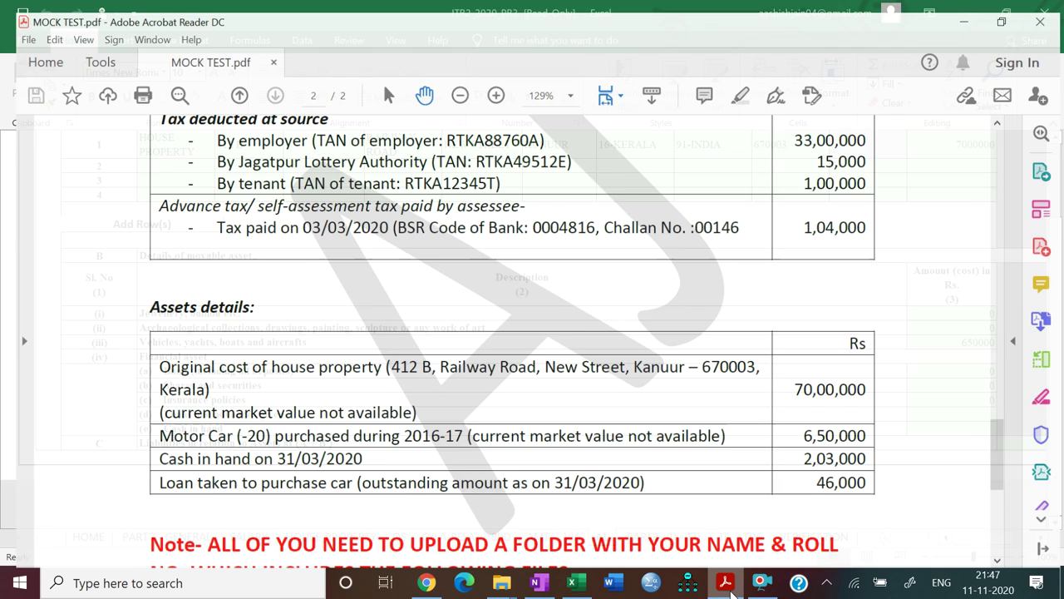
left_click(730, 586)
type("203000")
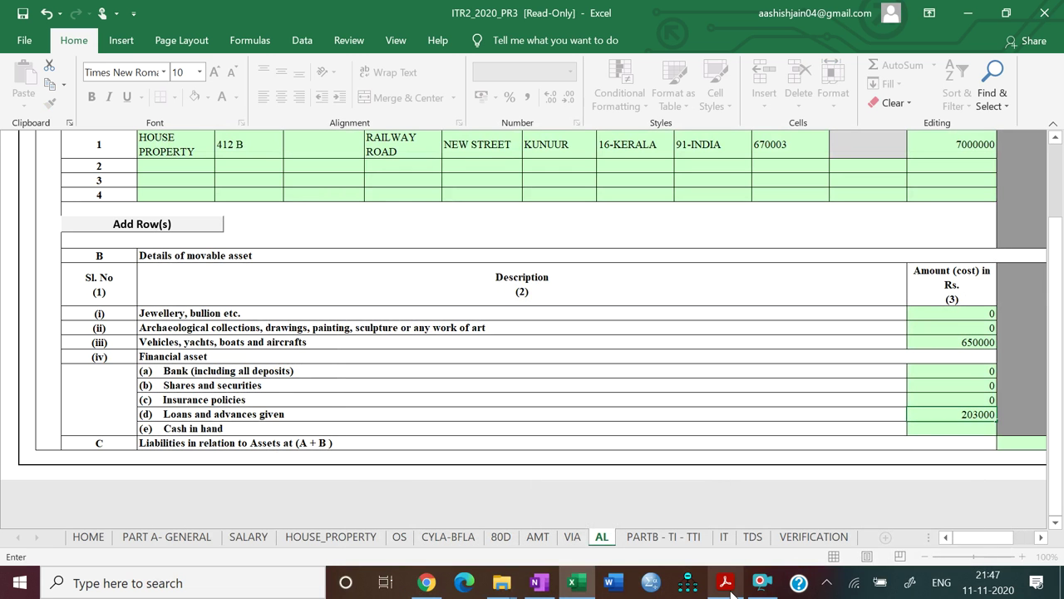
key("Return")
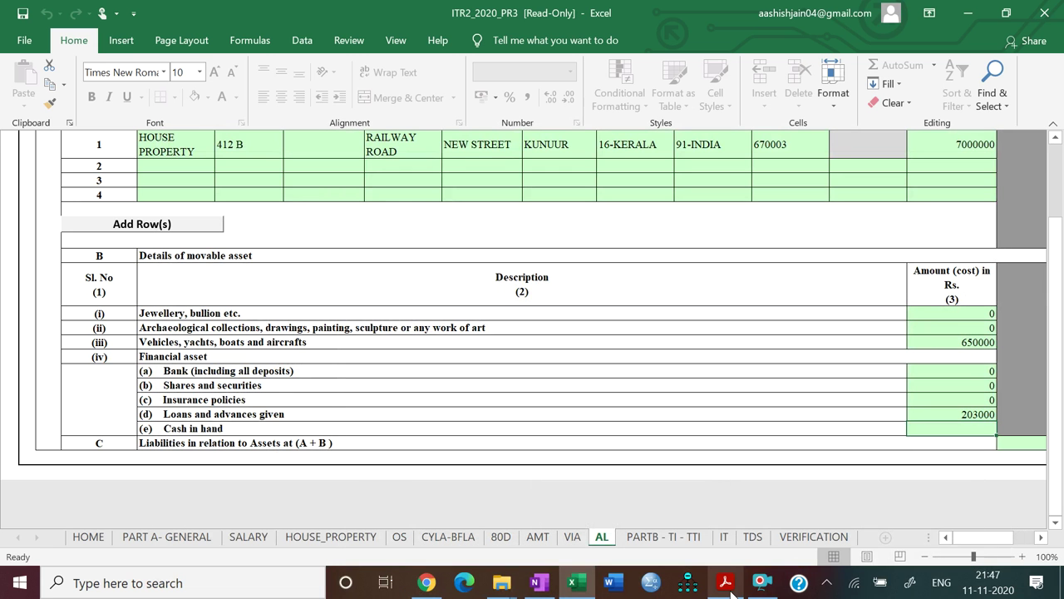
Enter 0 for cash in hand and 46000 for liabilities
left_click(729, 586)
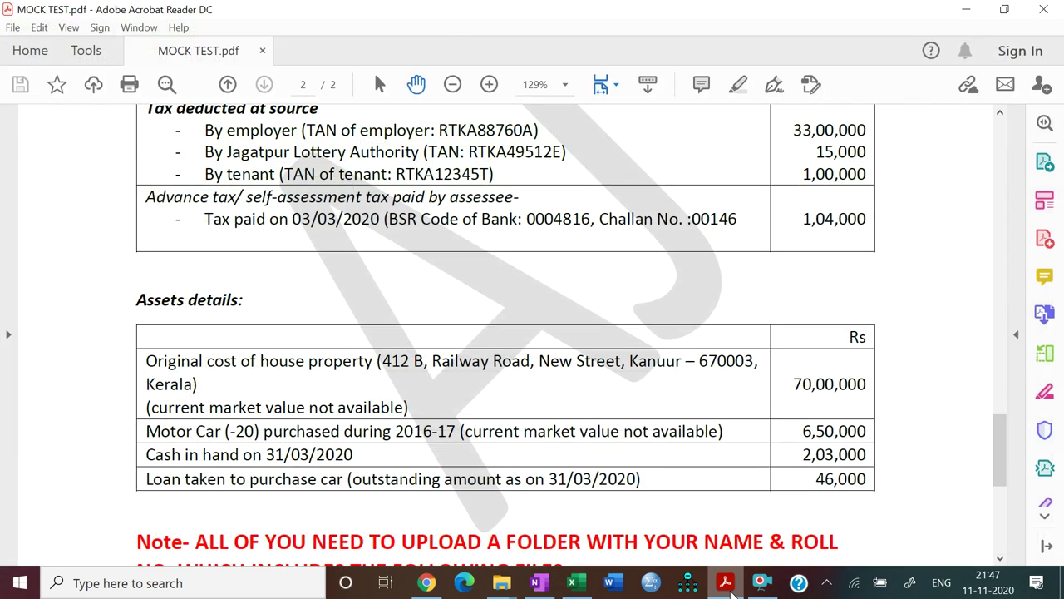
left_click(729, 586)
type("46")
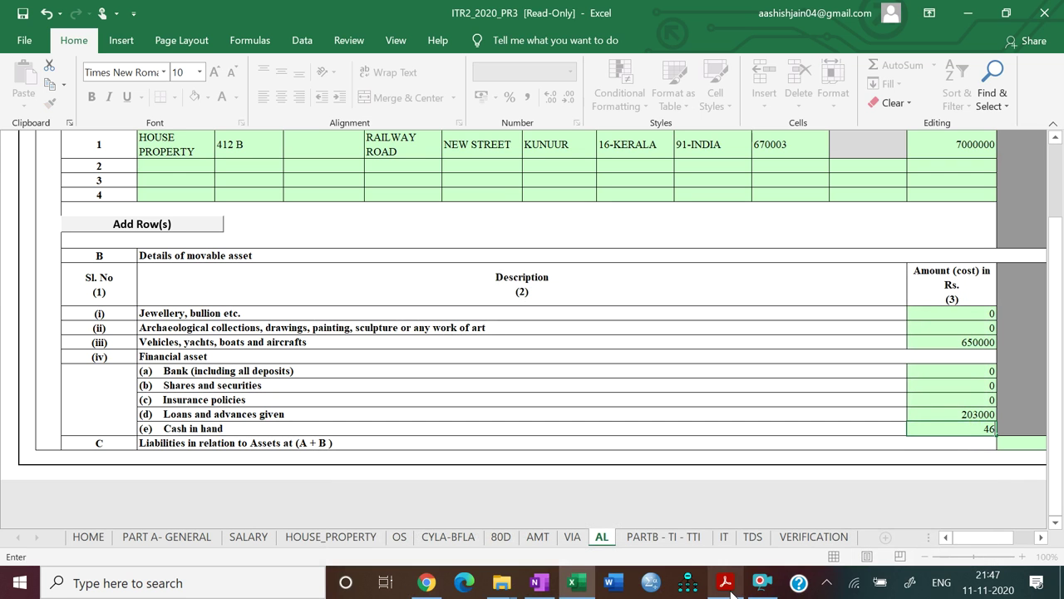
key("BackSpace")
key("BackSpace")
type("0")
key("Return")
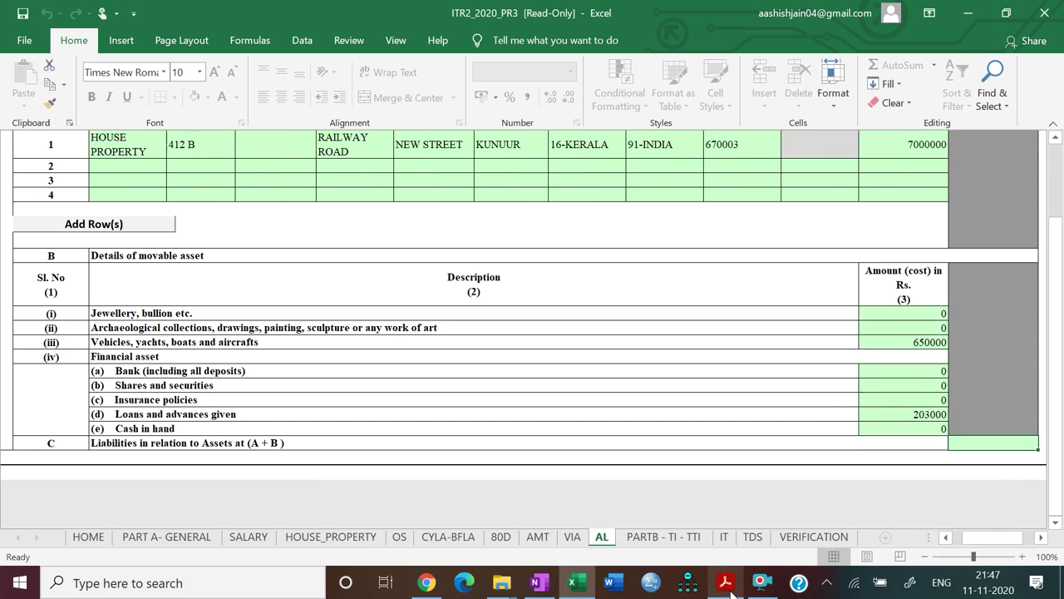
type("46000")
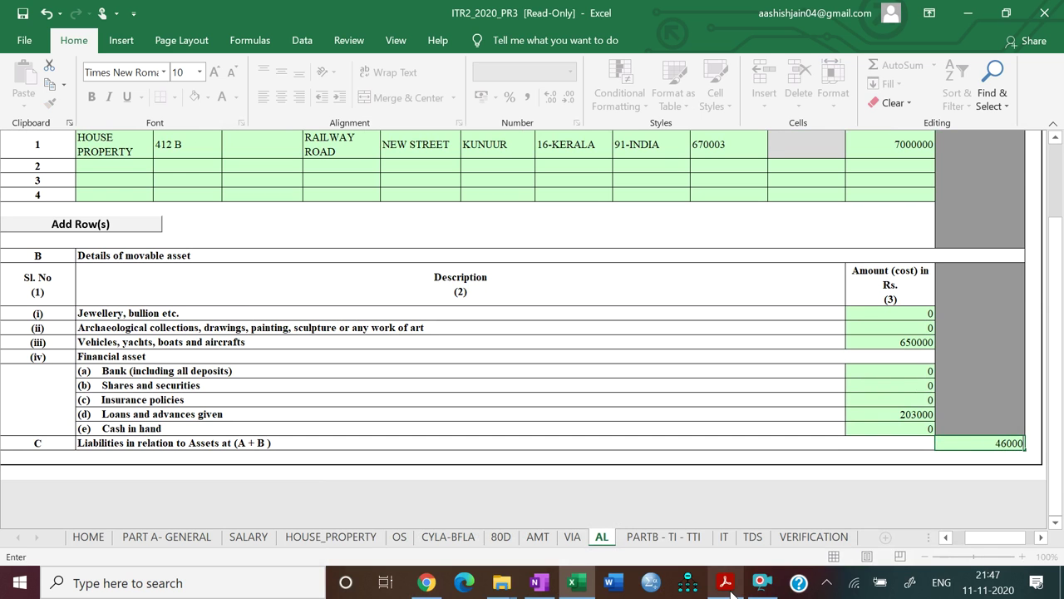
key("Return")
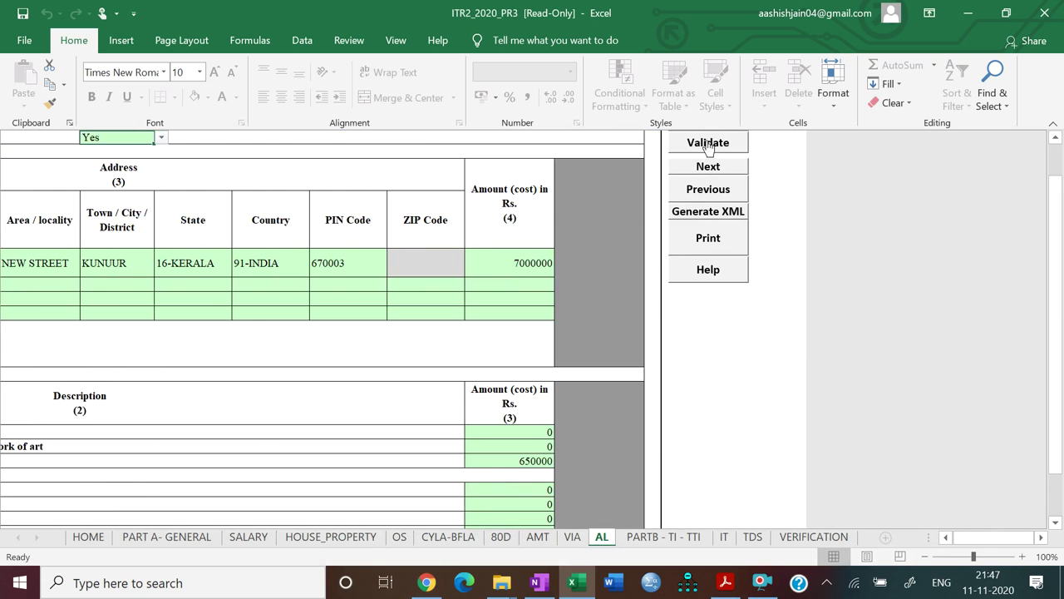
Validate sheet AL, then go to the row 1 IFS Code cell of the PARTB - TI - TTI bank table
left_click(709, 144)
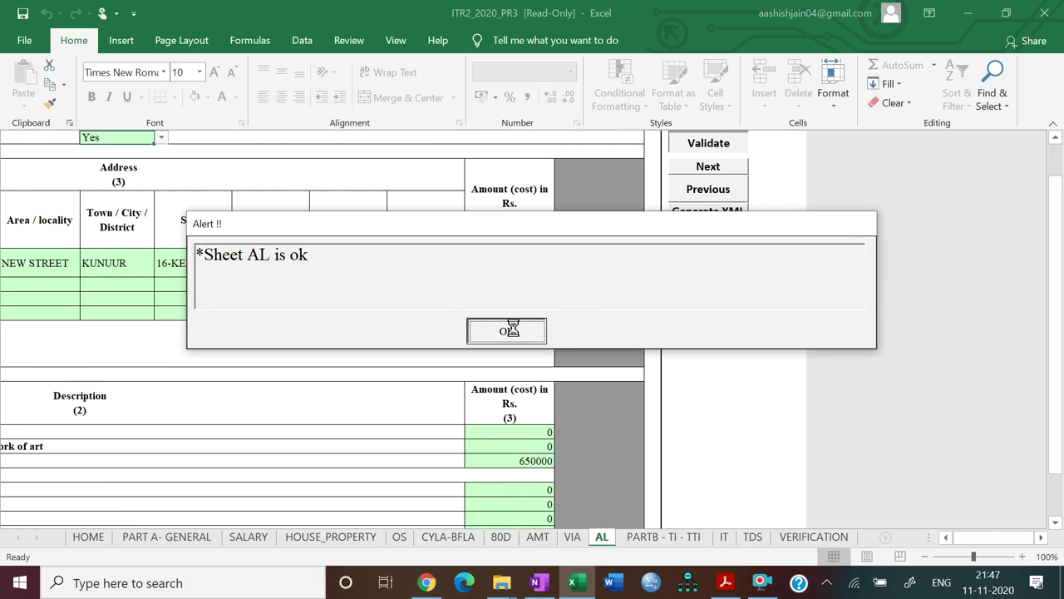
left_click(508, 330)
left_click(704, 166)
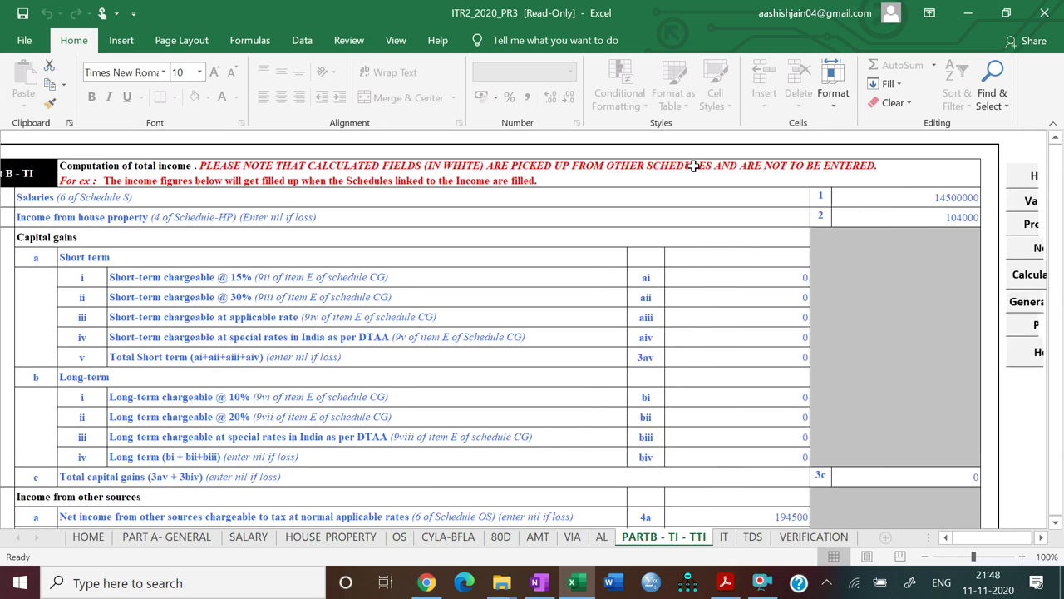
scroll(693, 165, "down", 10)
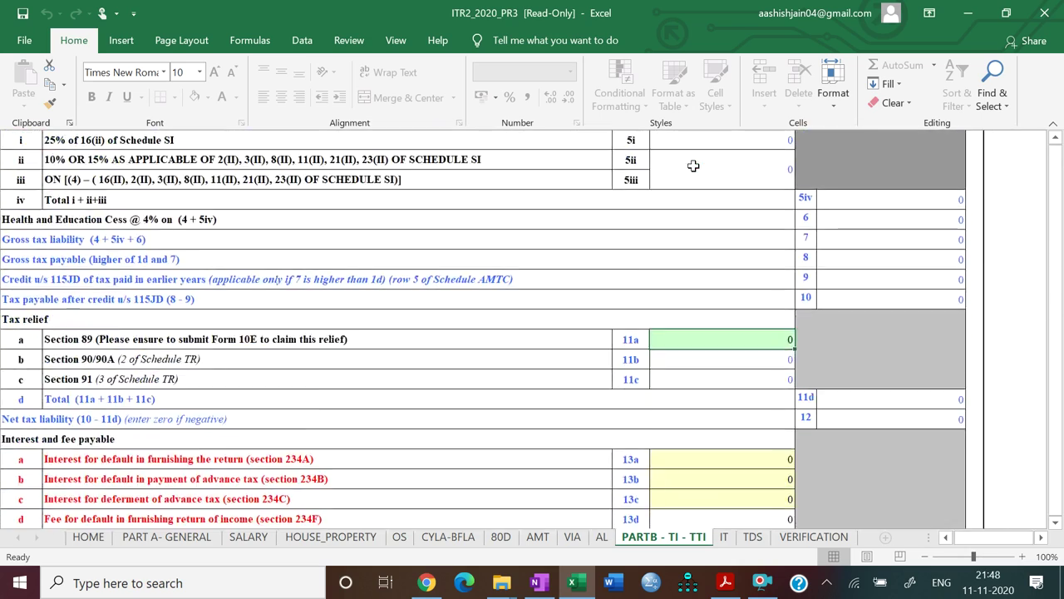
scroll(693, 166, "down", 1)
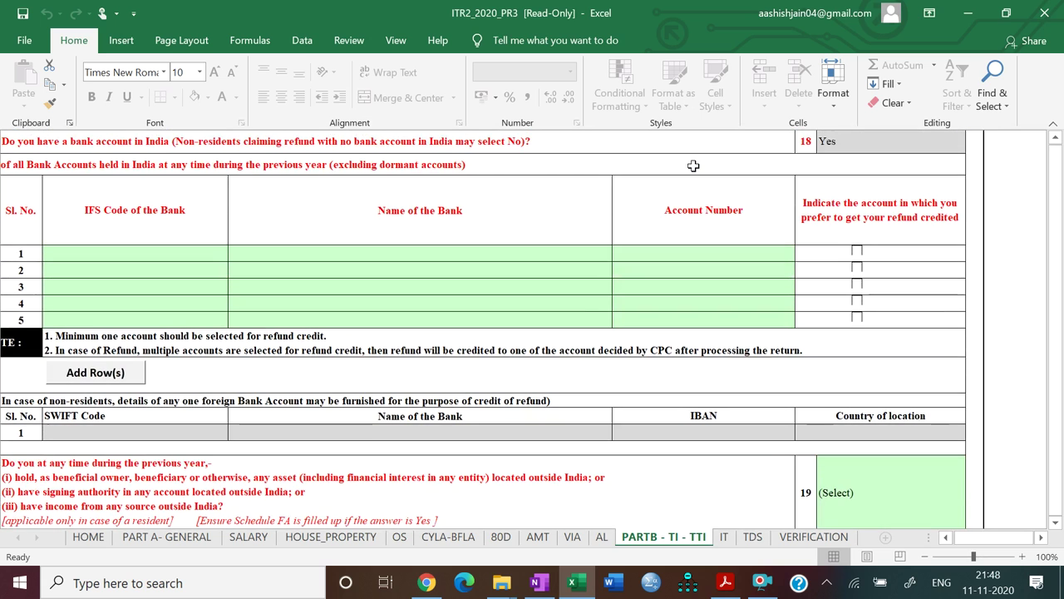
left_click(154, 254)
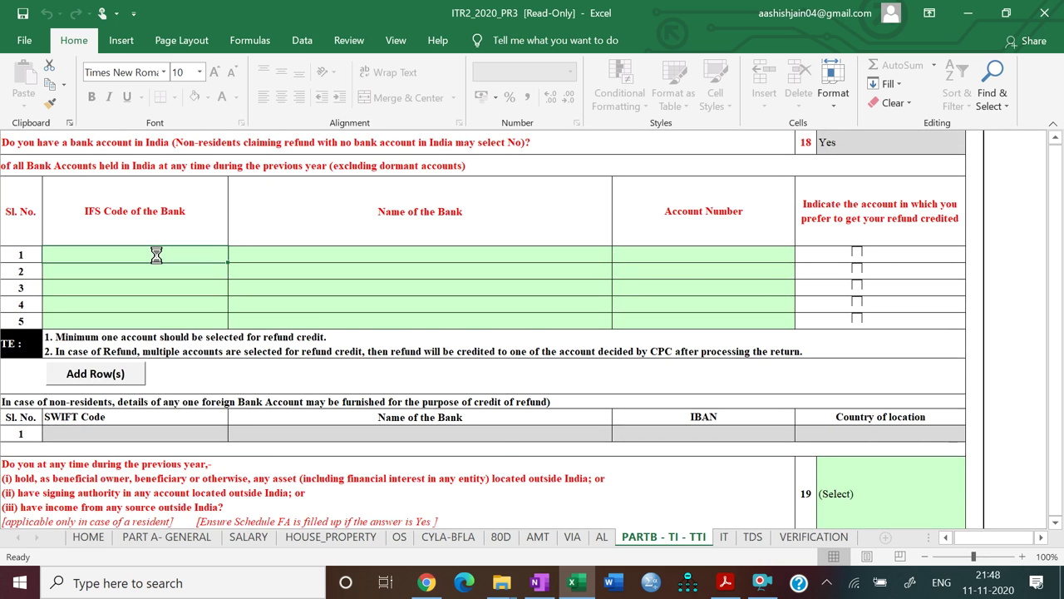
left_click(725, 582)
Enter IFS code SBIN0006521 in row 1 of the bank table
left_click_drag(1000, 449, 1004, 232)
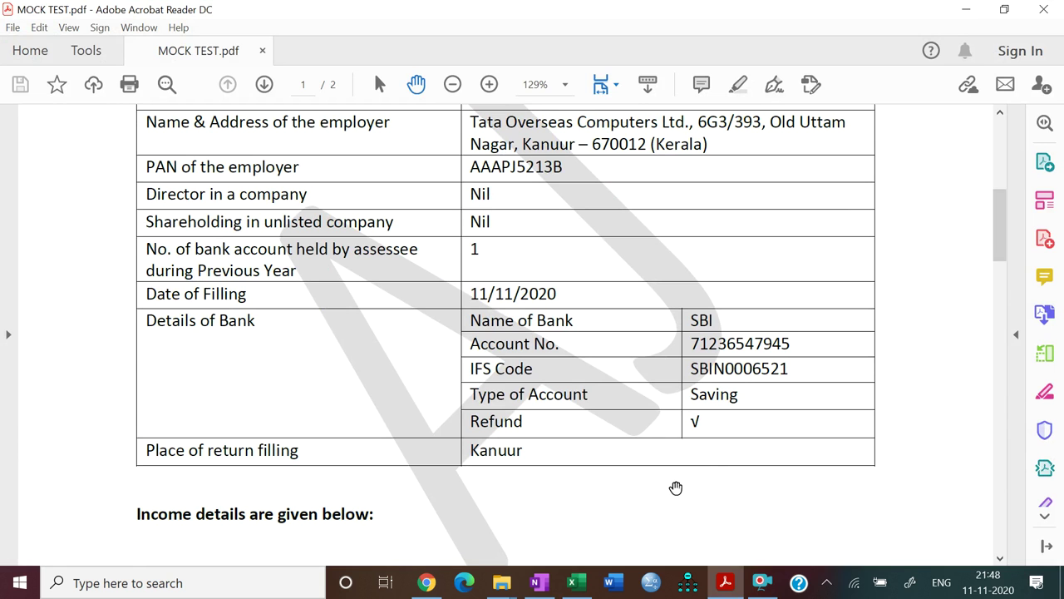
left_click(725, 582)
type("SB")
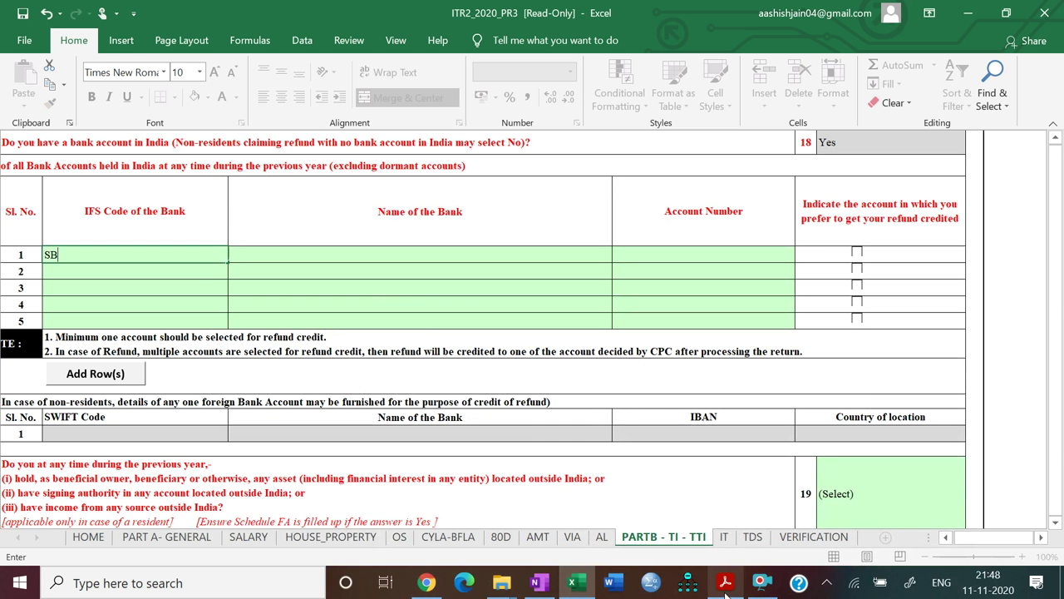
type("IN0006521")
key("Return")
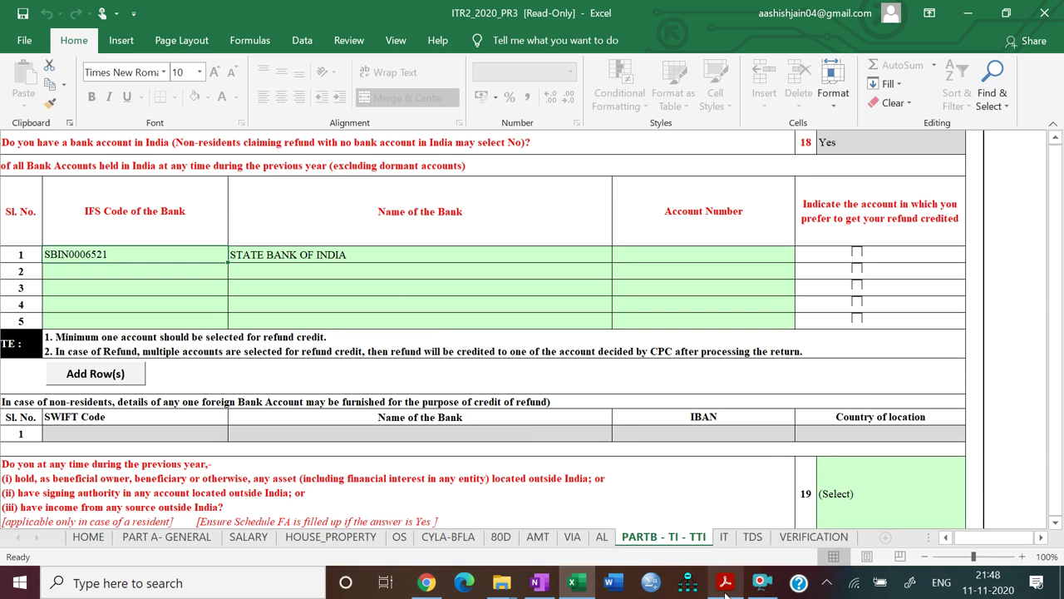
Enter the bank account number from the PDF in row 1 and tick it for refund
left_click(737, 261)
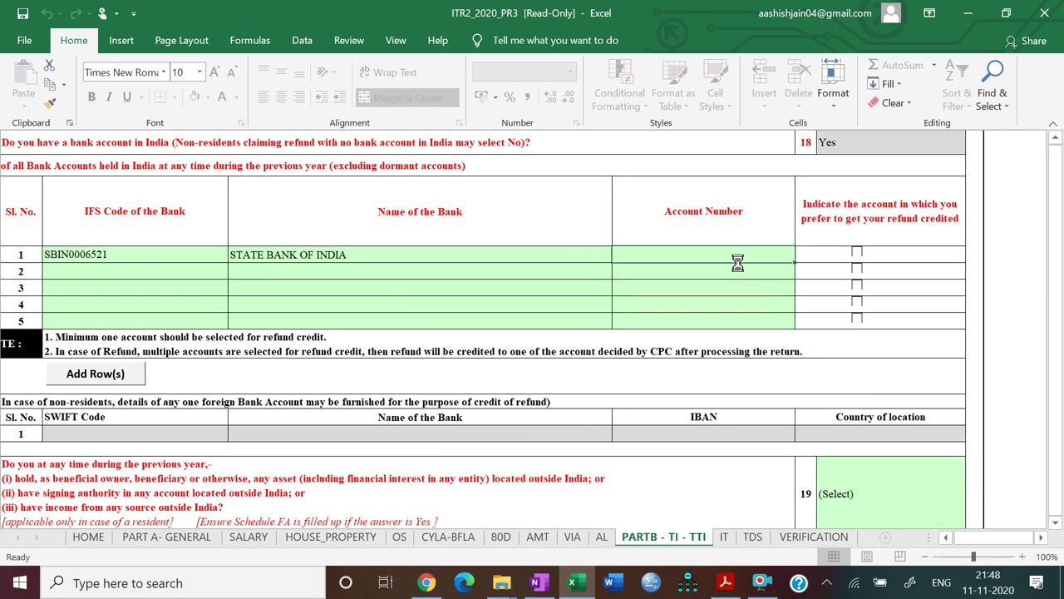
left_click(723, 583)
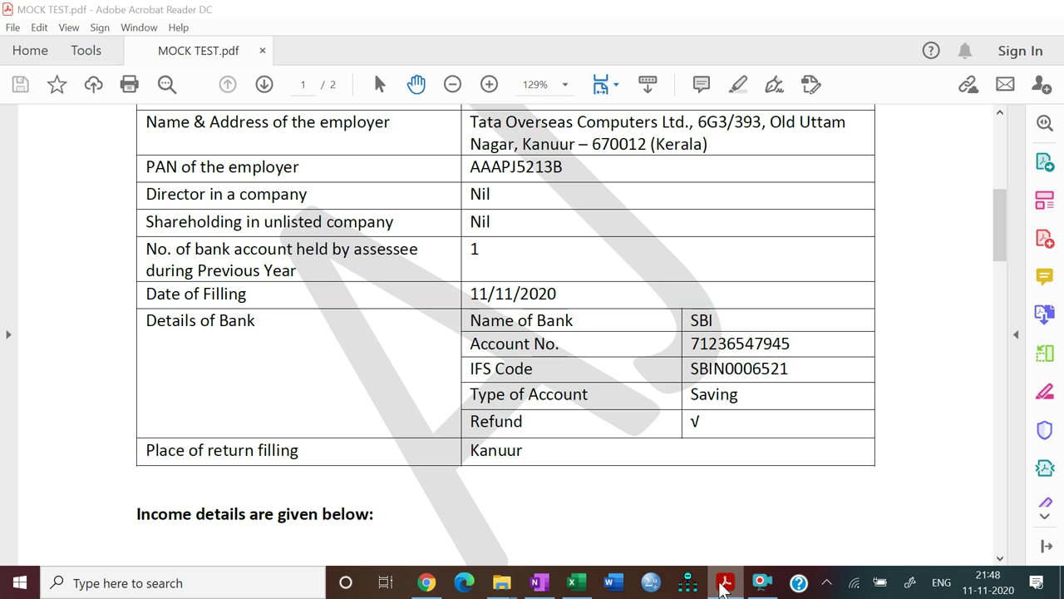
left_click(723, 583)
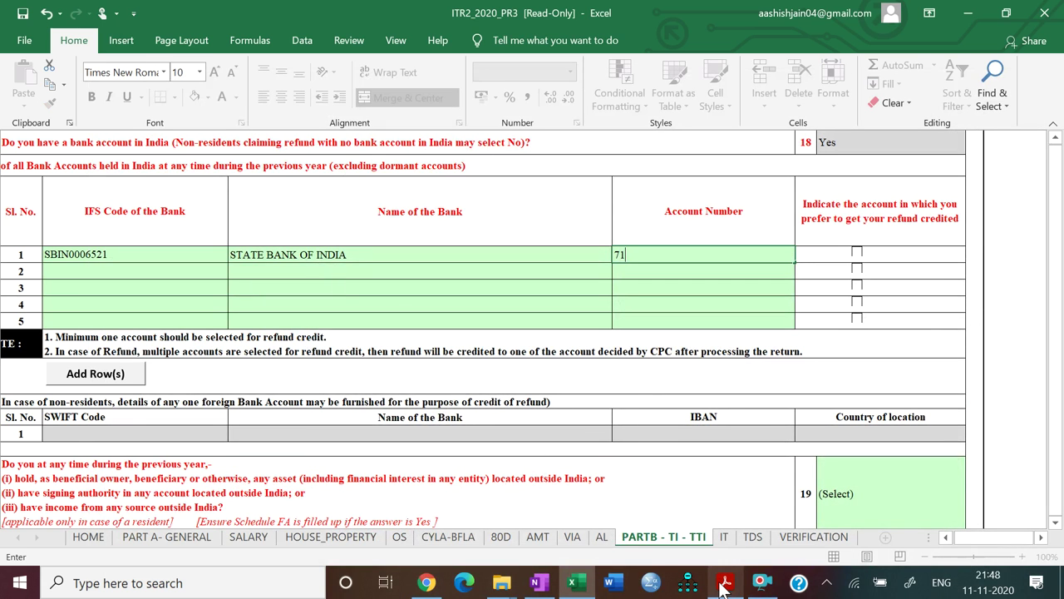
left_click(721, 587)
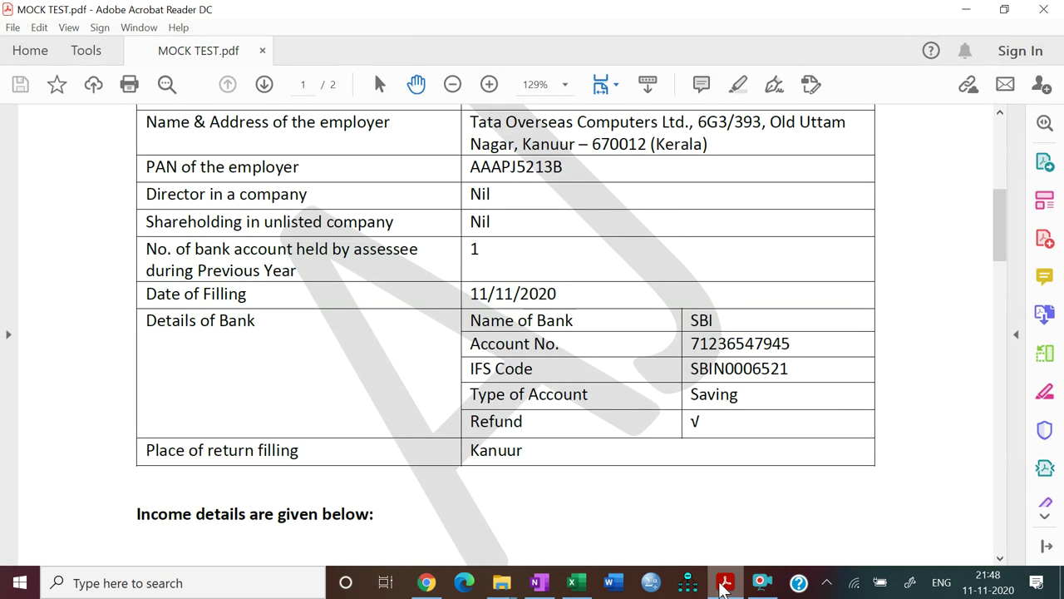
left_click(721, 587)
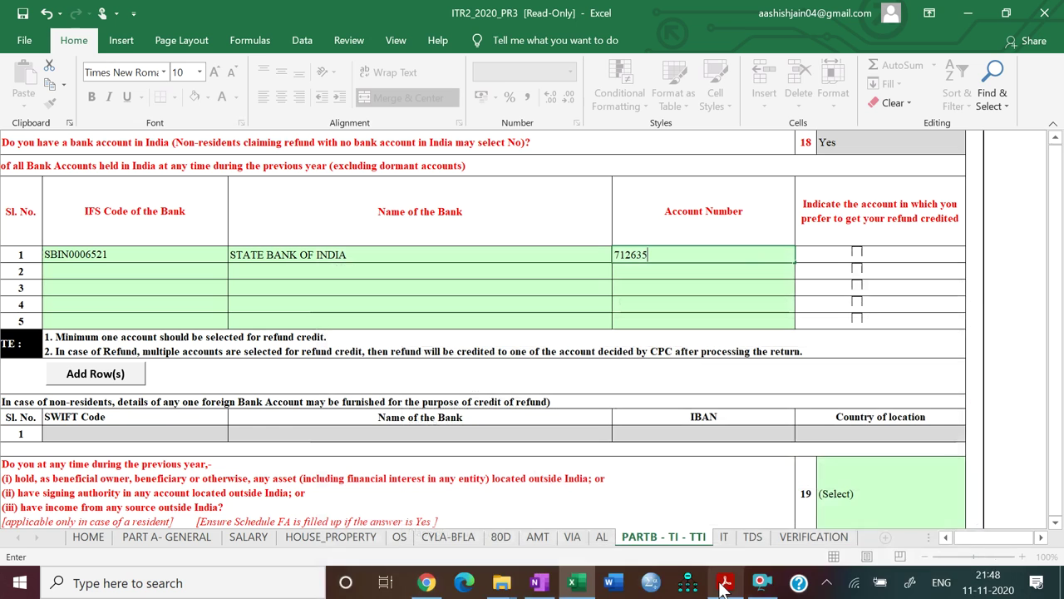
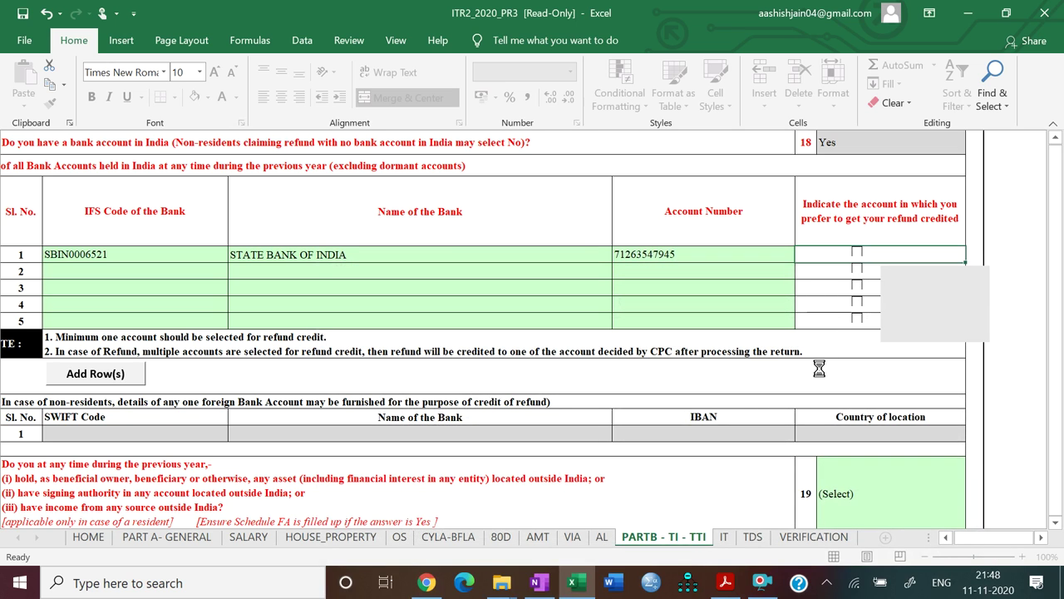
left_click(858, 256)
left_click(857, 253)
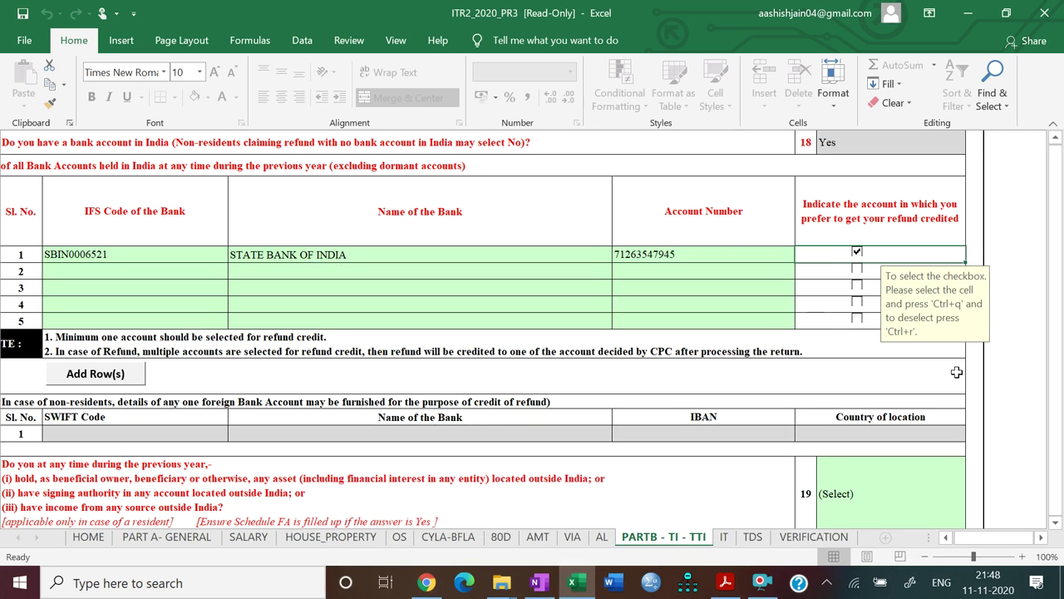
left_click(921, 487)
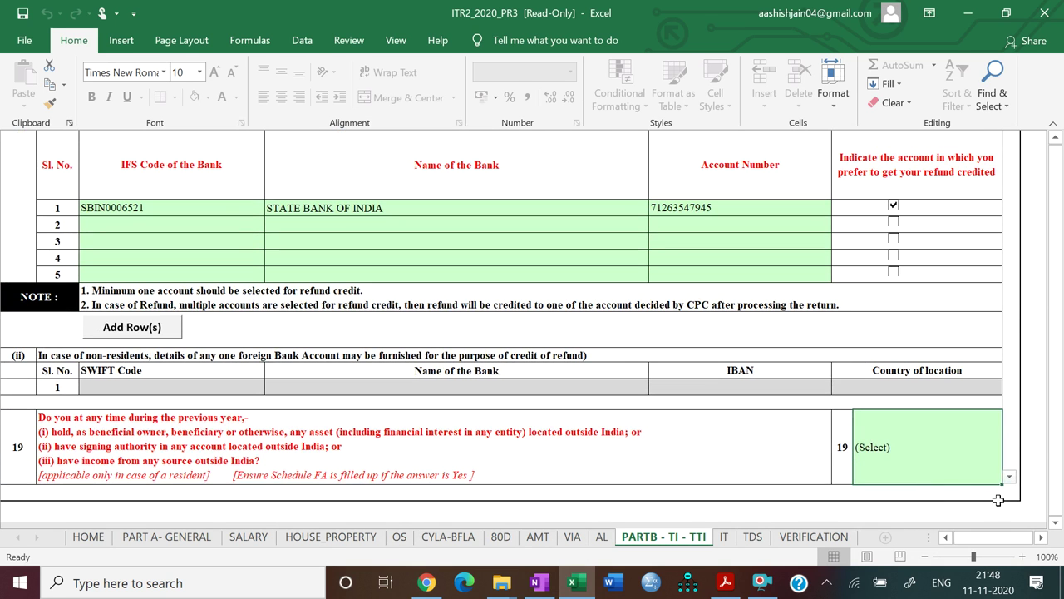
Choose No from question 19's dropdown, then run Validate on the PARTB - TI - TTI sheet
left_click(1008, 476)
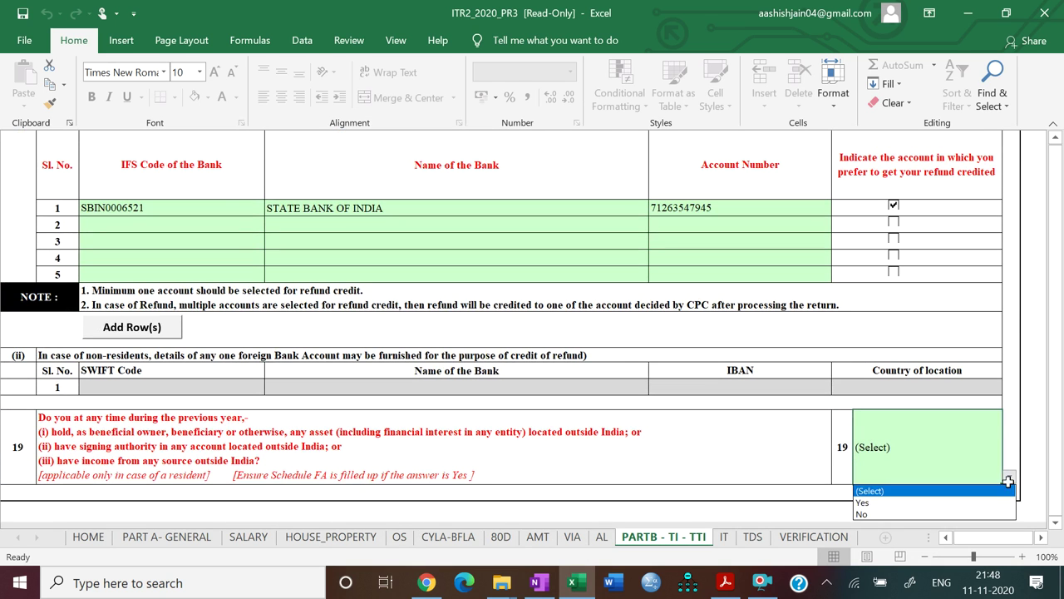
left_click(964, 515)
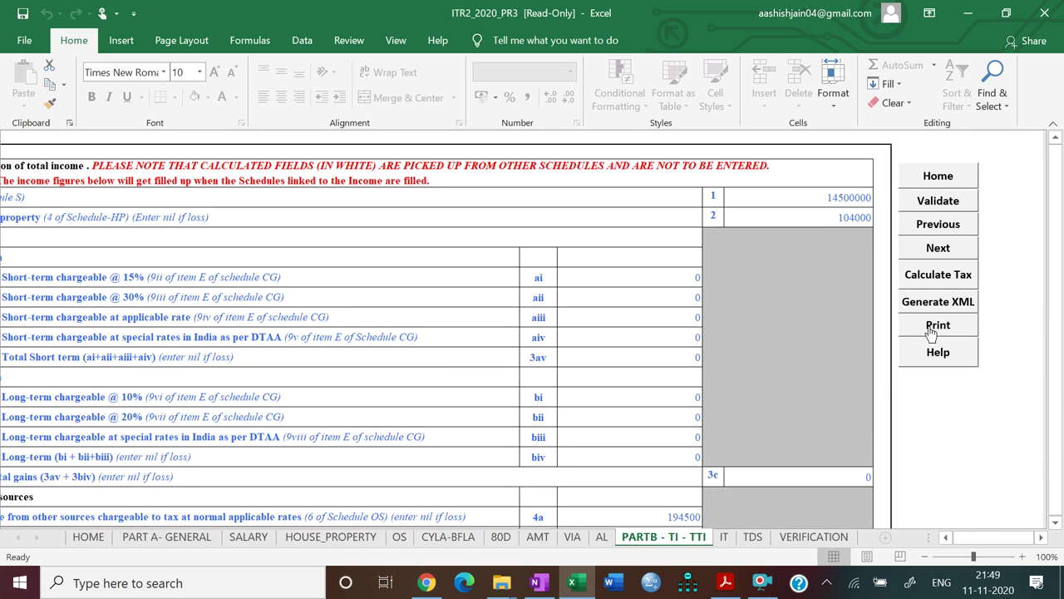
left_click(931, 207)
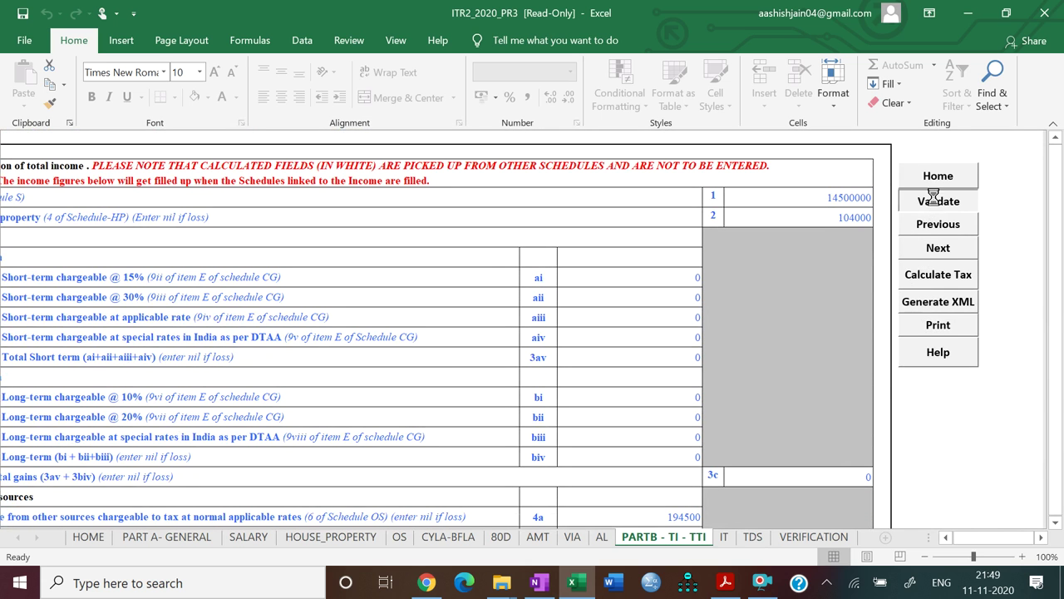
On the IT sheet, enter BSR code 0004816 and deposit date 03/03/2020 from the PDF
left_click(506, 331)
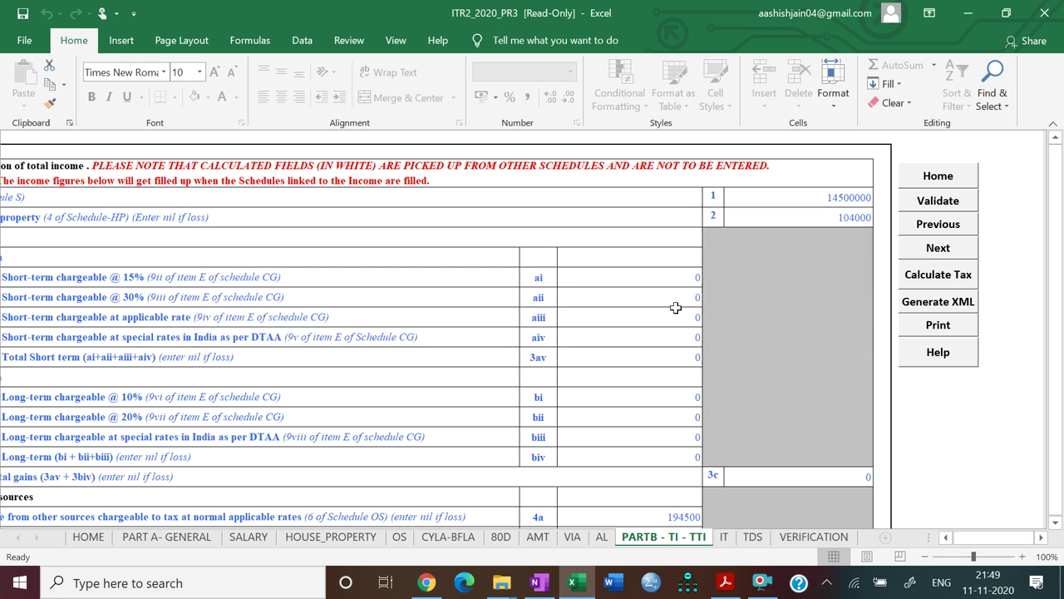
left_click(923, 254)
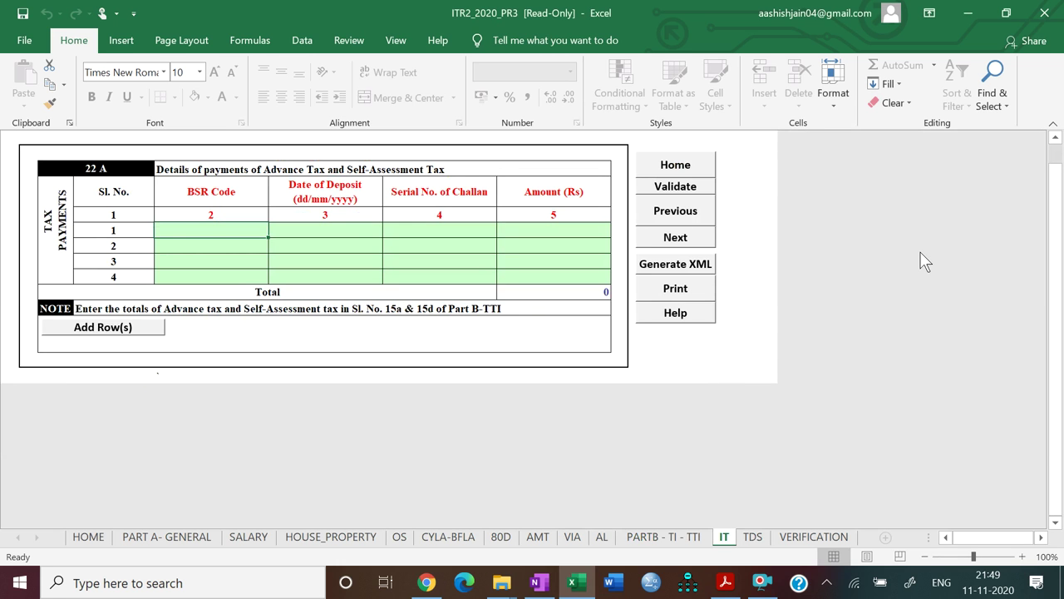
left_click(721, 585)
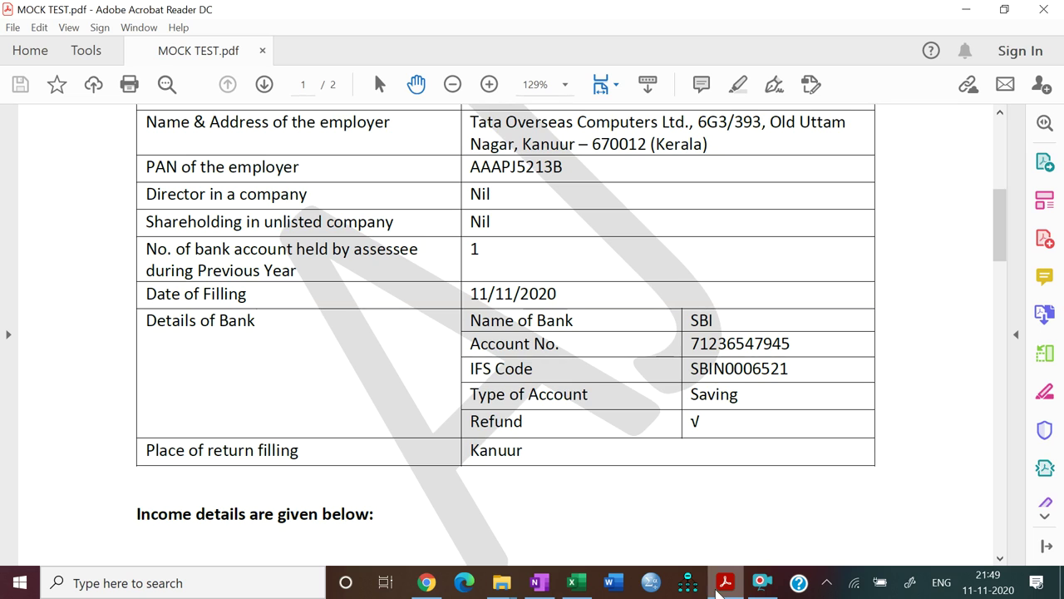
left_click_drag(1001, 259, 1001, 467)
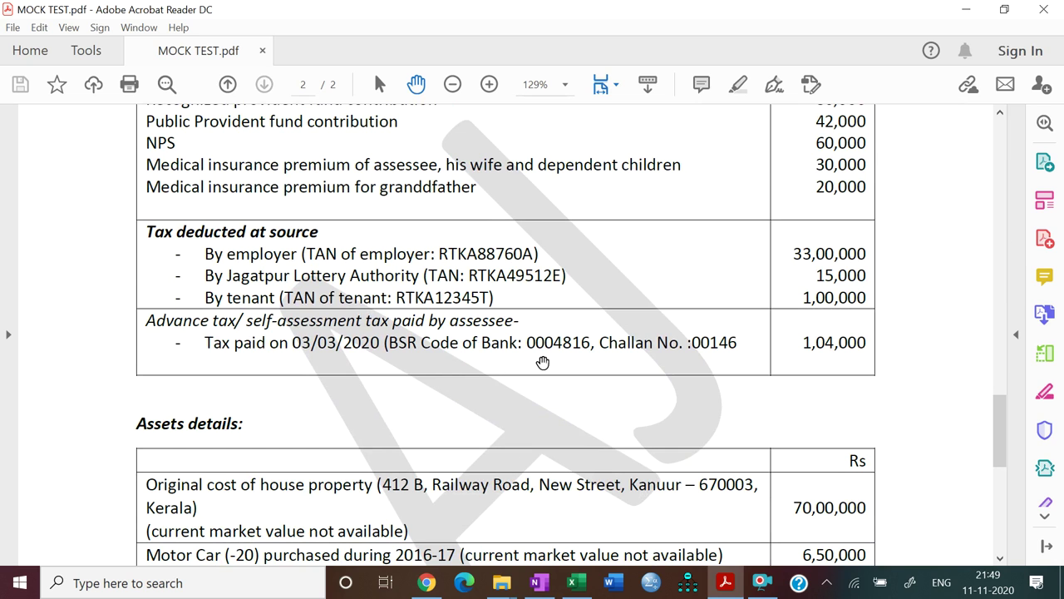
left_click(725, 584)
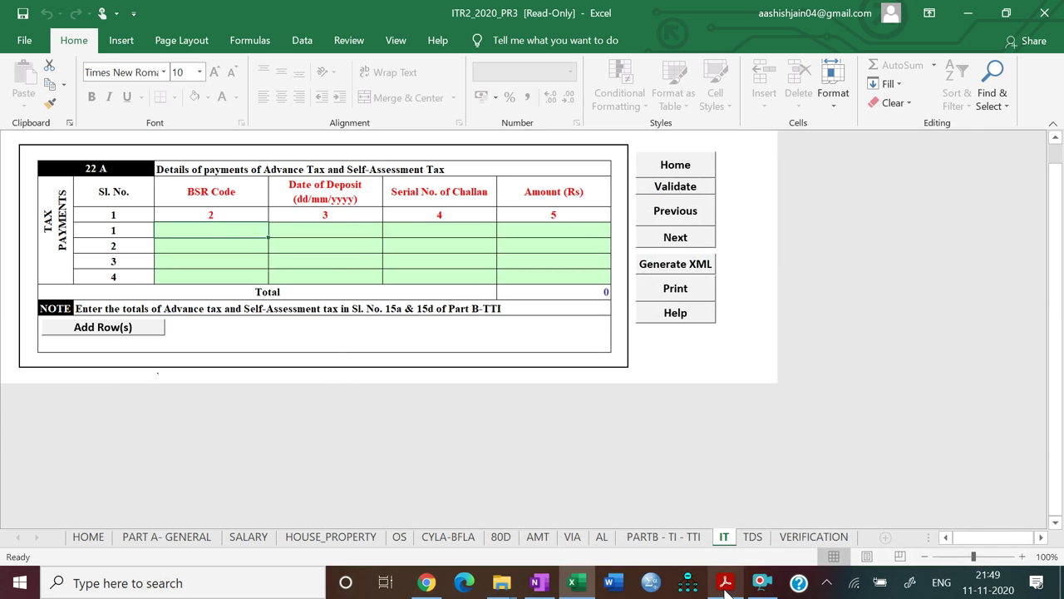
type("0004816")
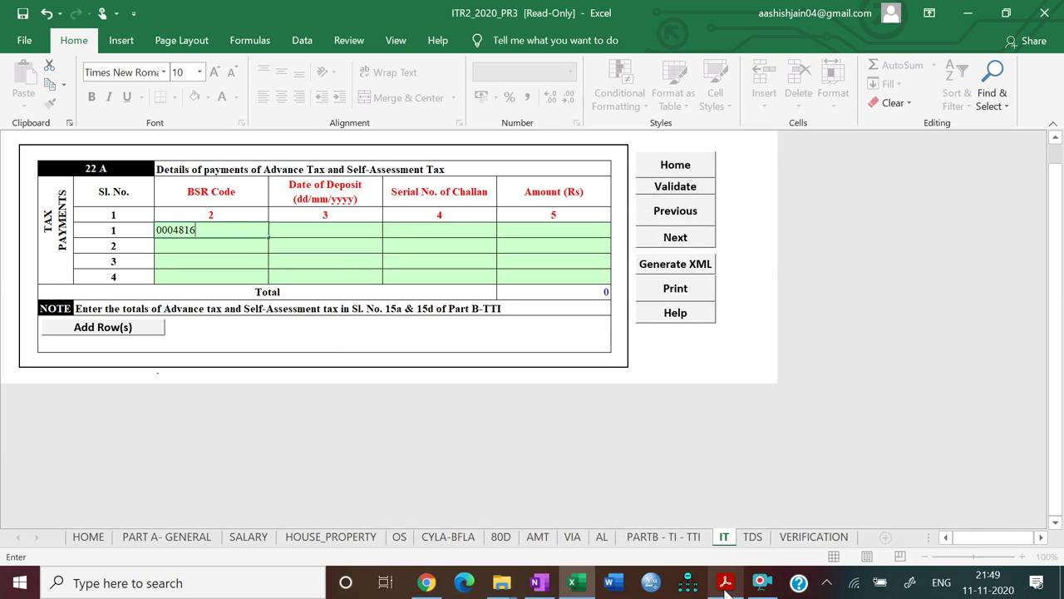
key("Tab")
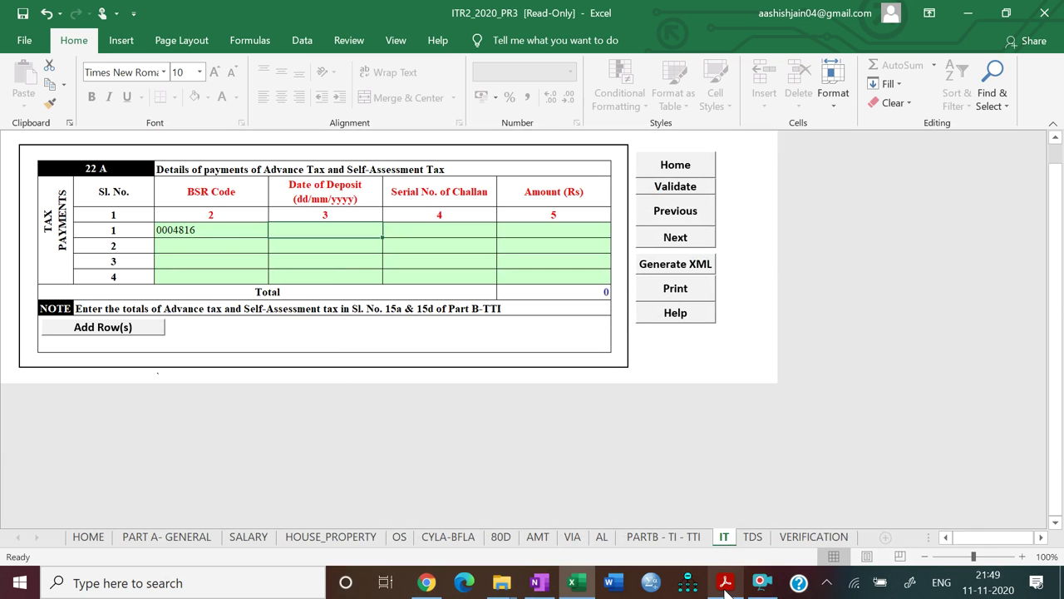
left_click(725, 584)
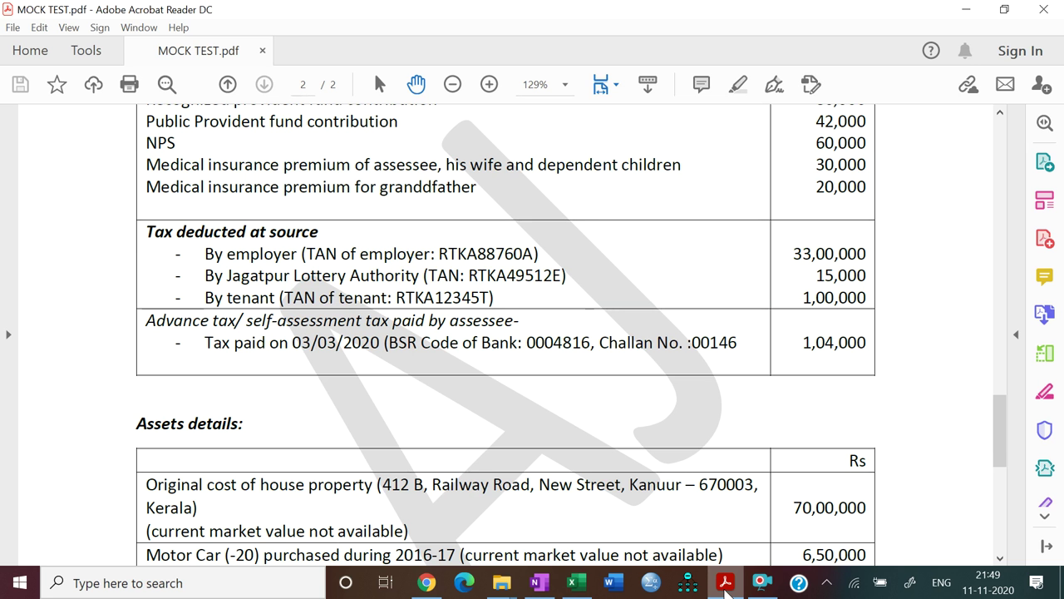
left_click(725, 584)
type("0")
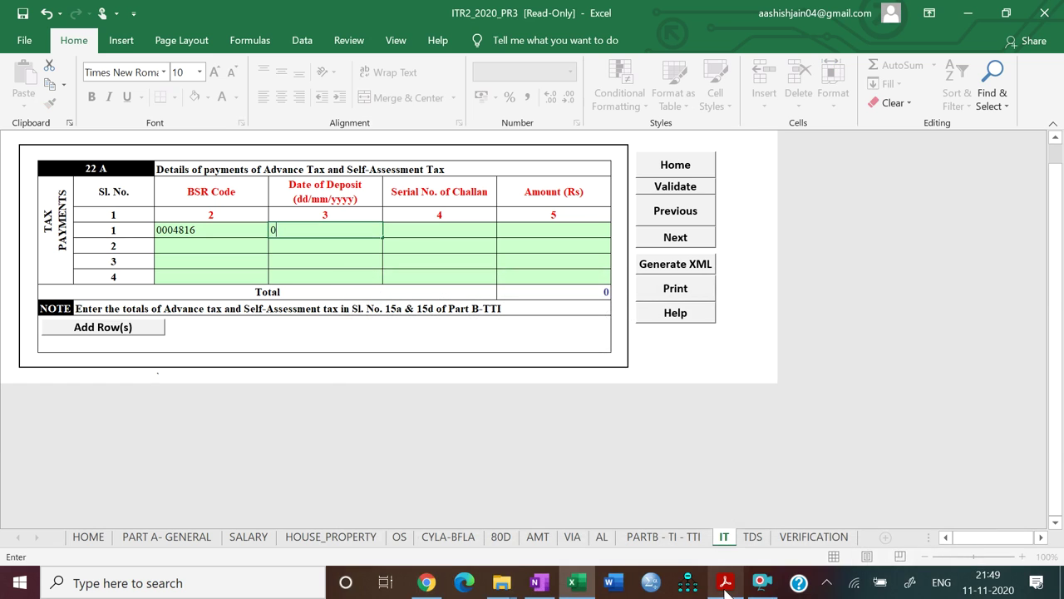
type("3/03/2020")
key("Tab")
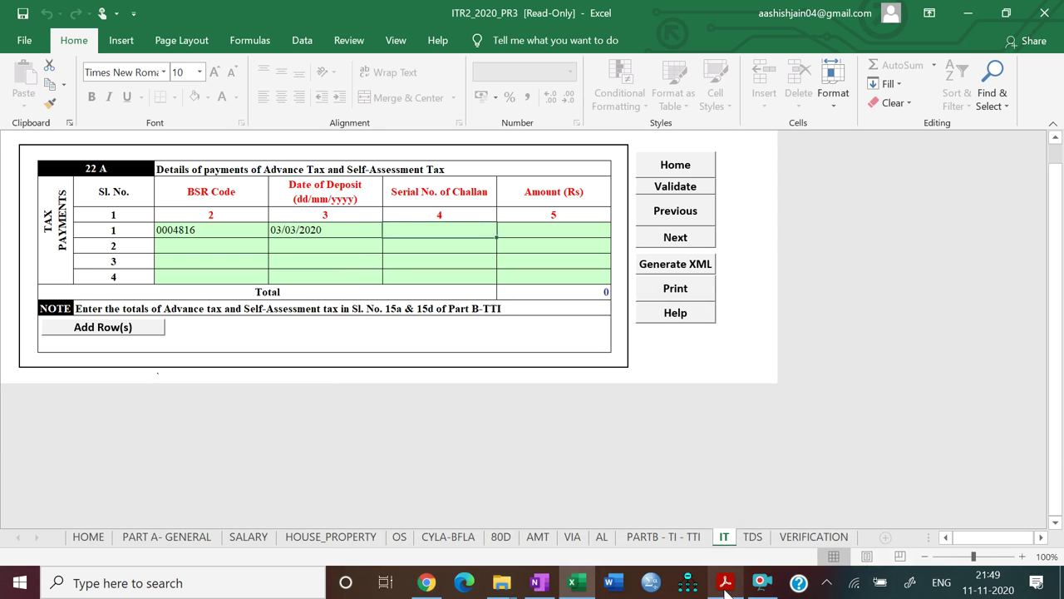
Enter the challan serial number and the 104000 tax paid amount
left_click(725, 585)
left_click(725, 585)
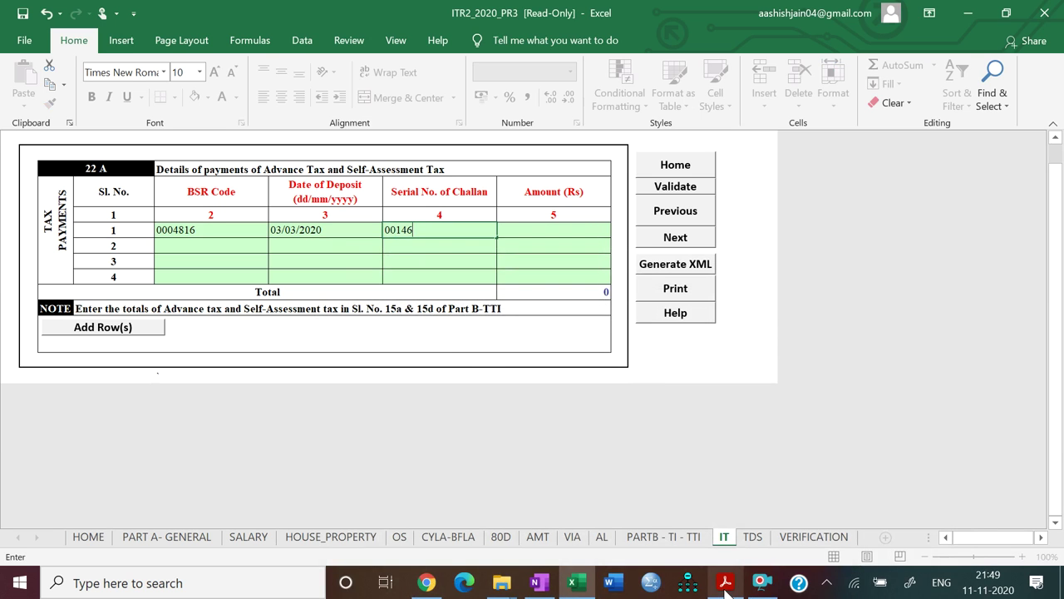
key("Tab")
left_click(725, 586)
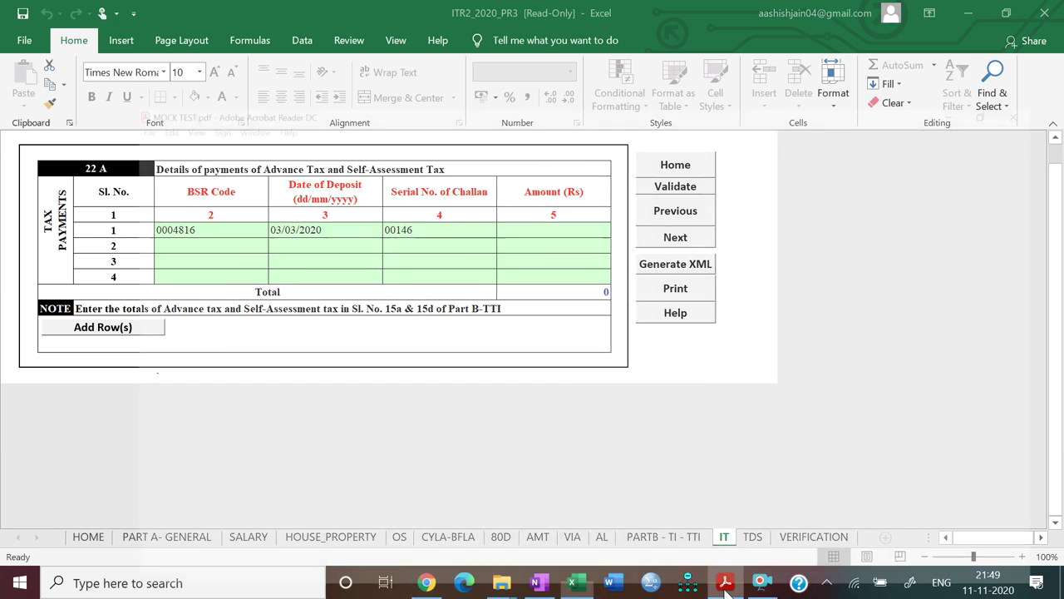
left_click(725, 585)
type("104000")
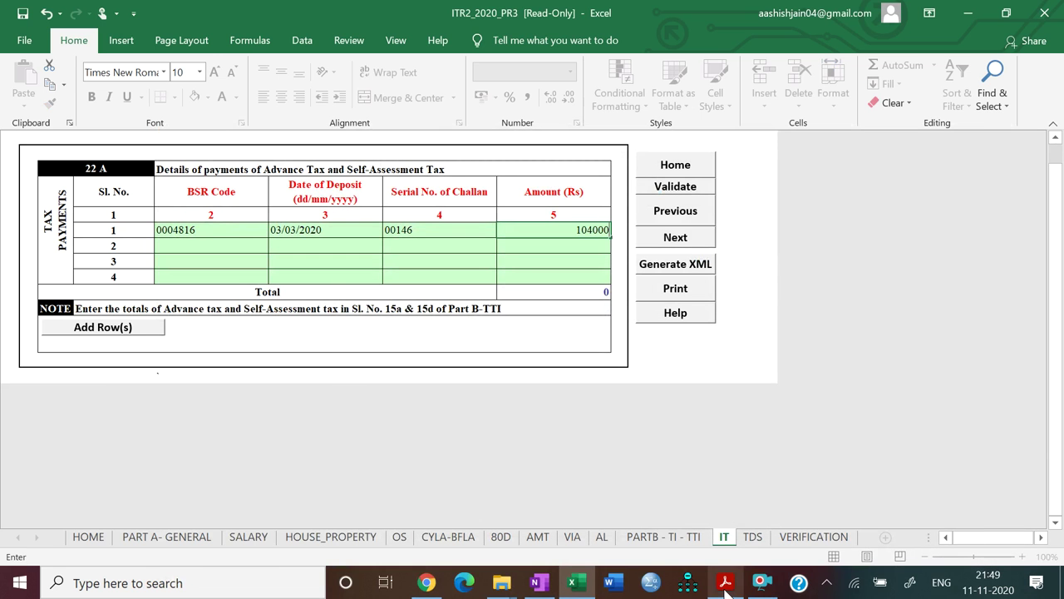
key("Return")
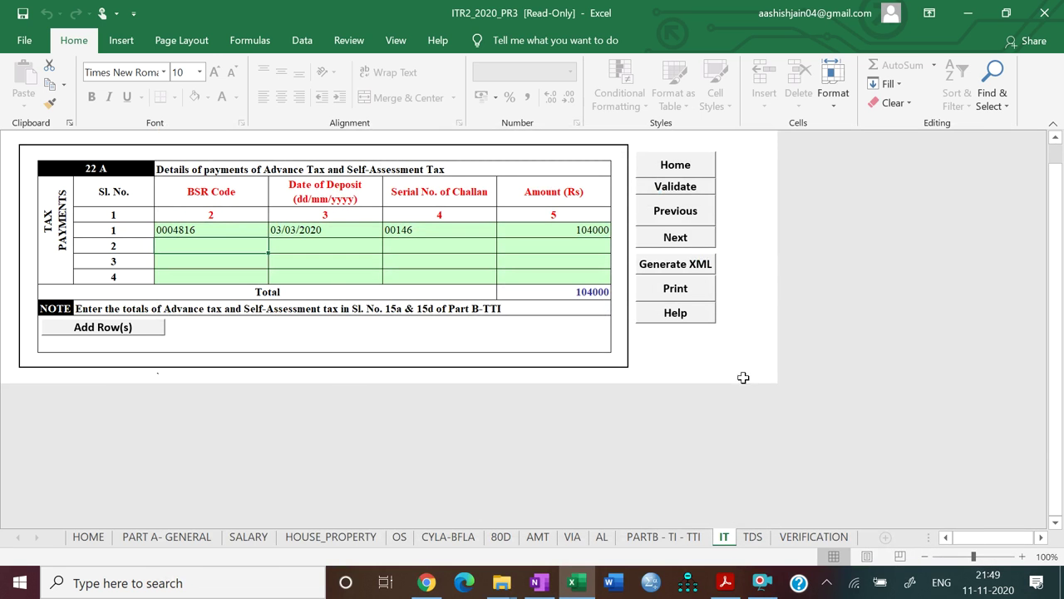
Validate the IT sheet and confirm it is ok
left_click(678, 191)
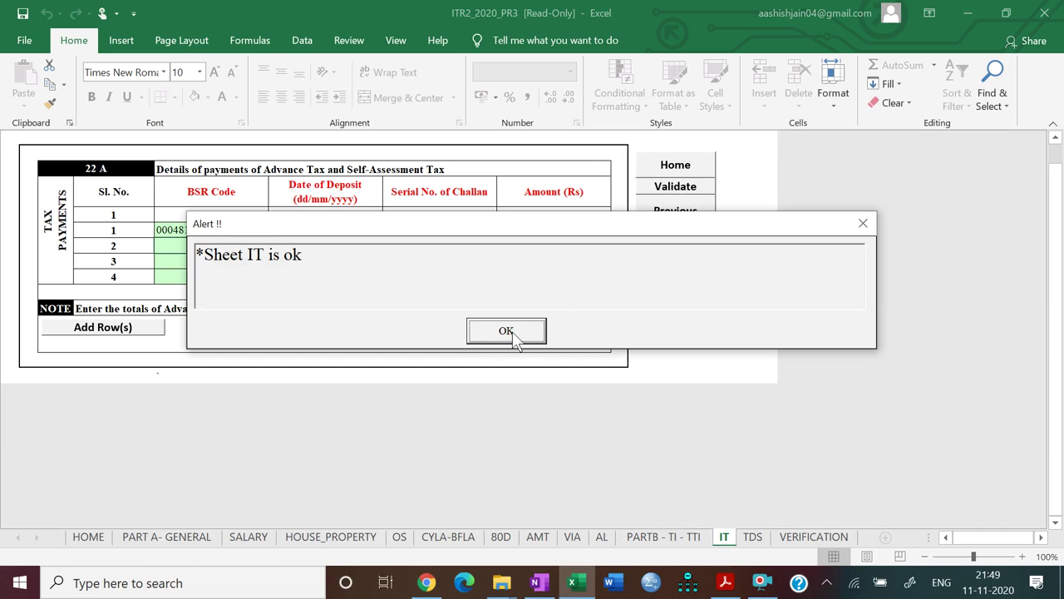
left_click(507, 330)
left_click(657, 236)
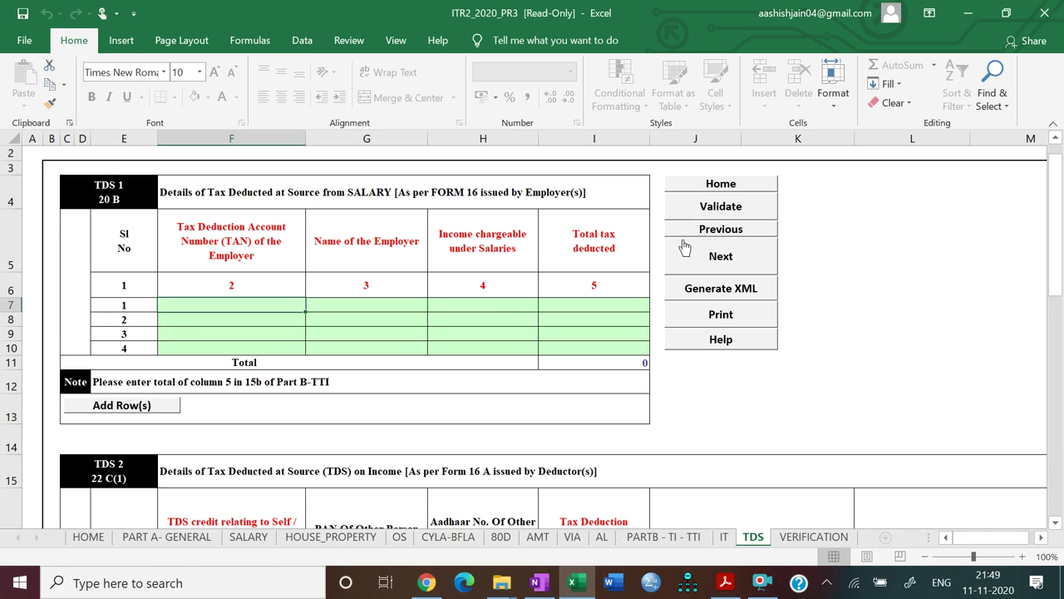
Enter the employer's TAN in the first TDS 1 row, correcting a rejected entry
scroll(805, 337, "down", 1)
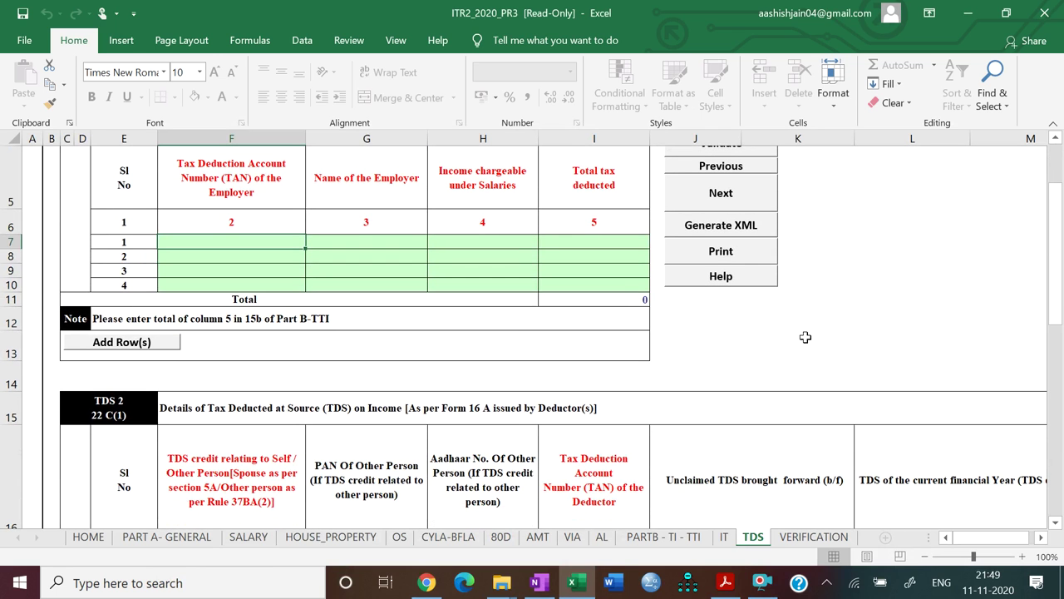
left_click(725, 584)
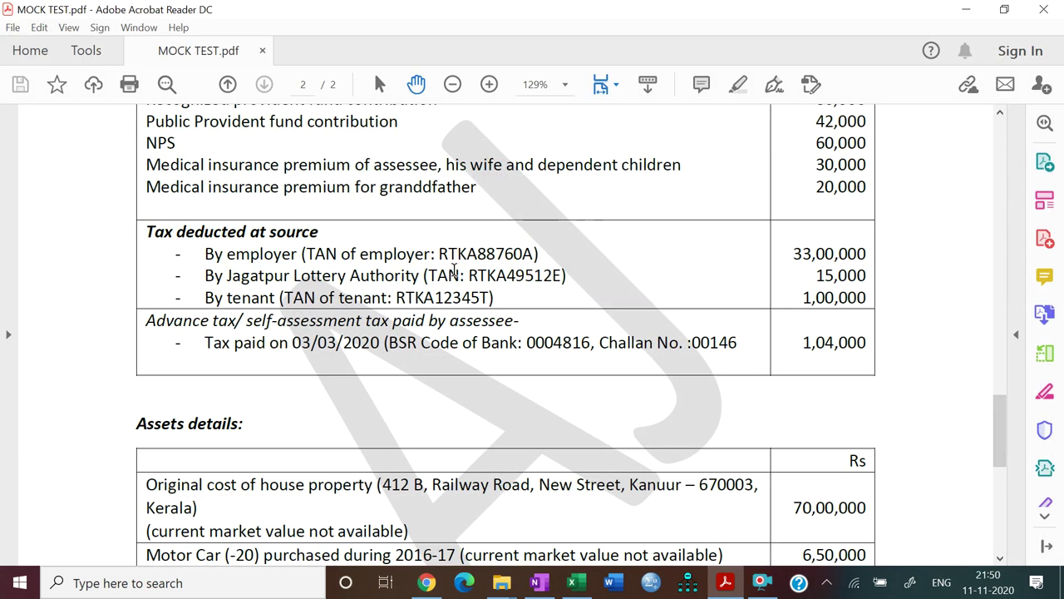
left_click(725, 584)
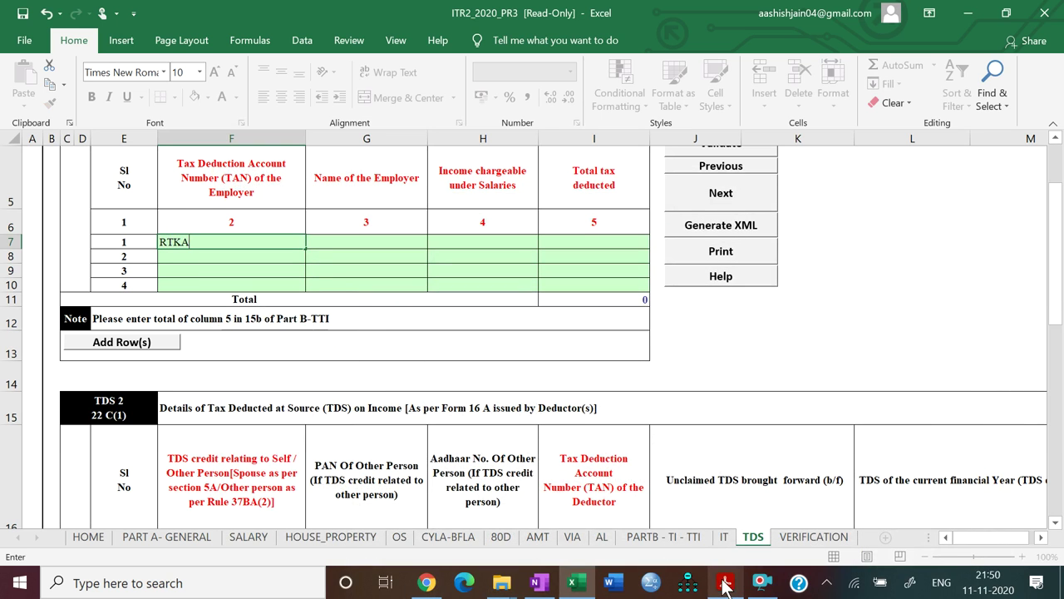
left_click(725, 584)
left_click(725, 584)
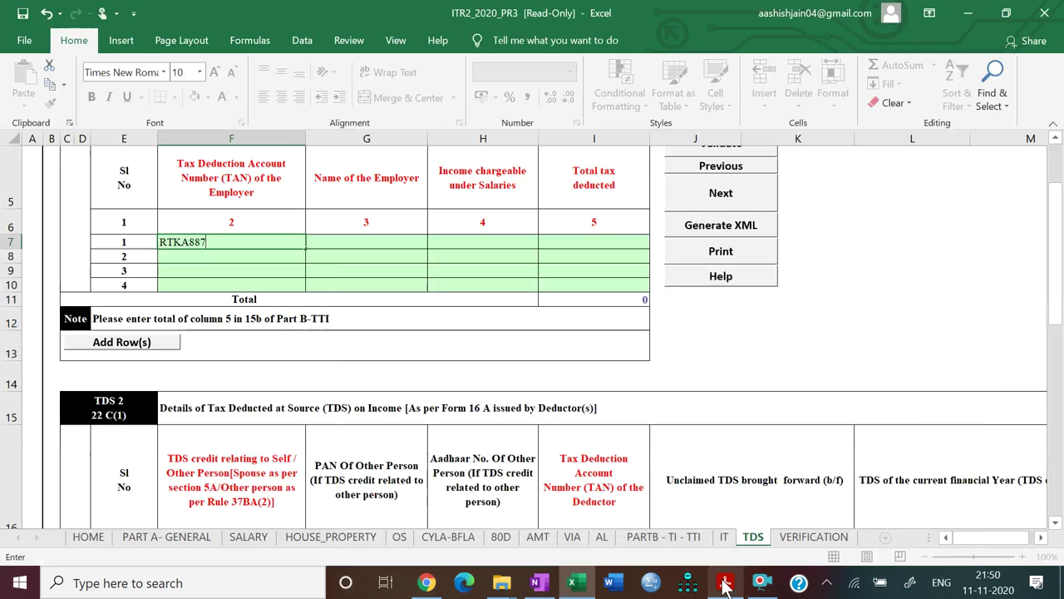
key("Return")
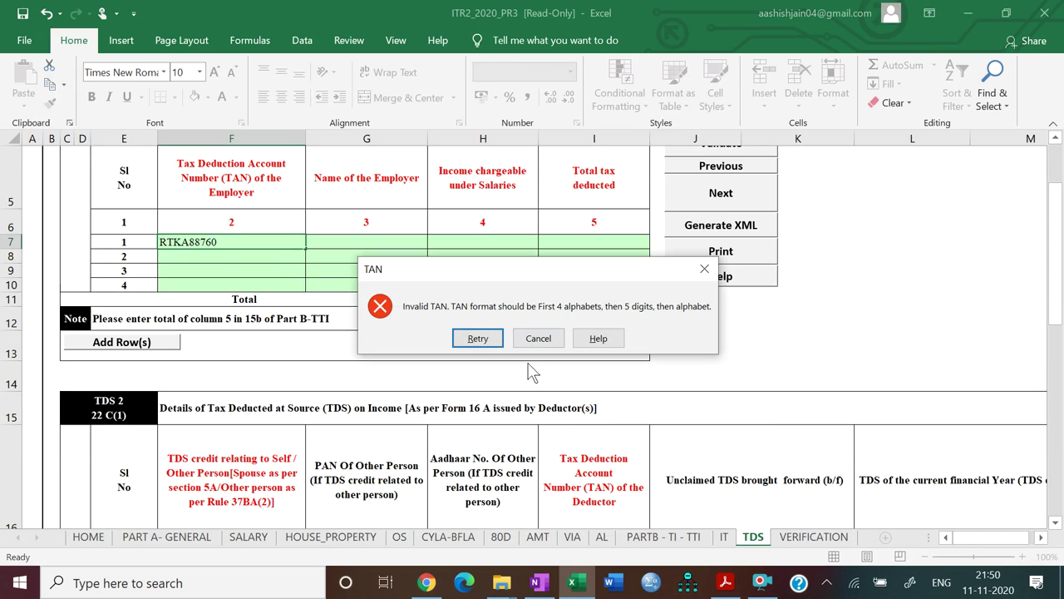
left_click(538, 338)
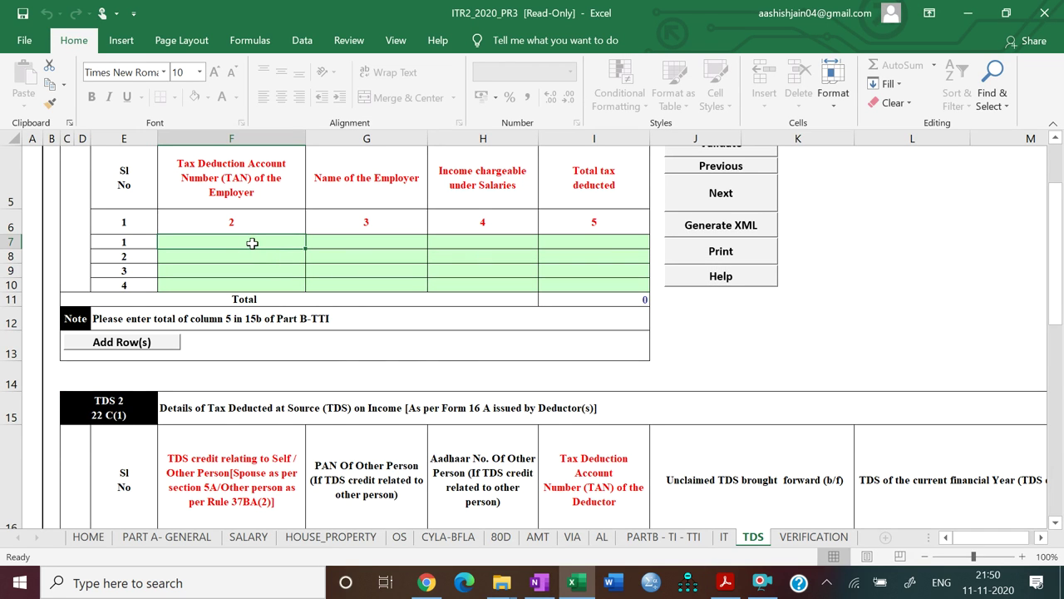
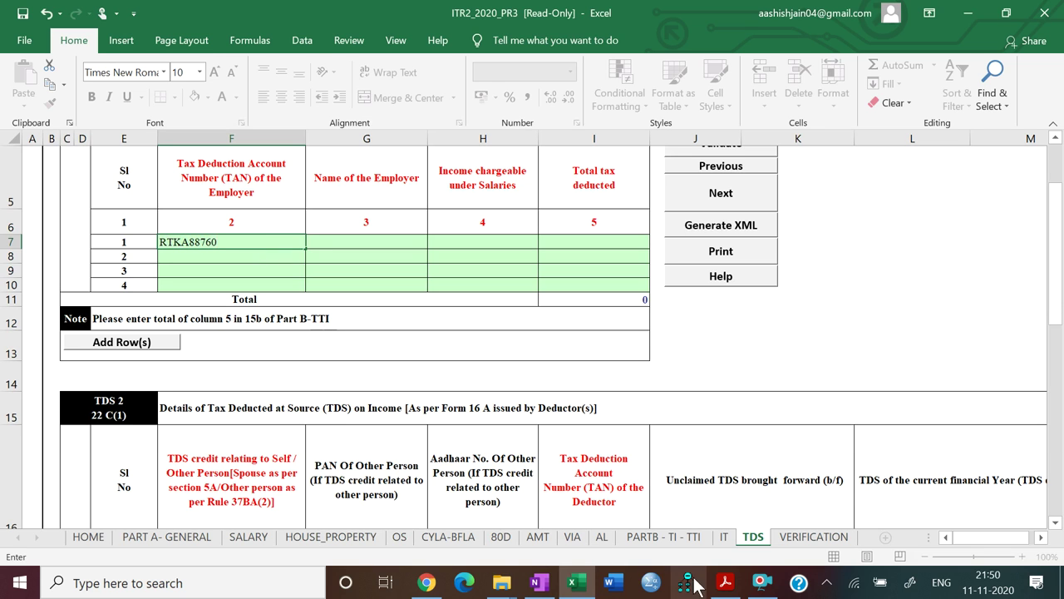
left_click(724, 582)
left_click(724, 582)
type("A")
key("Tab")
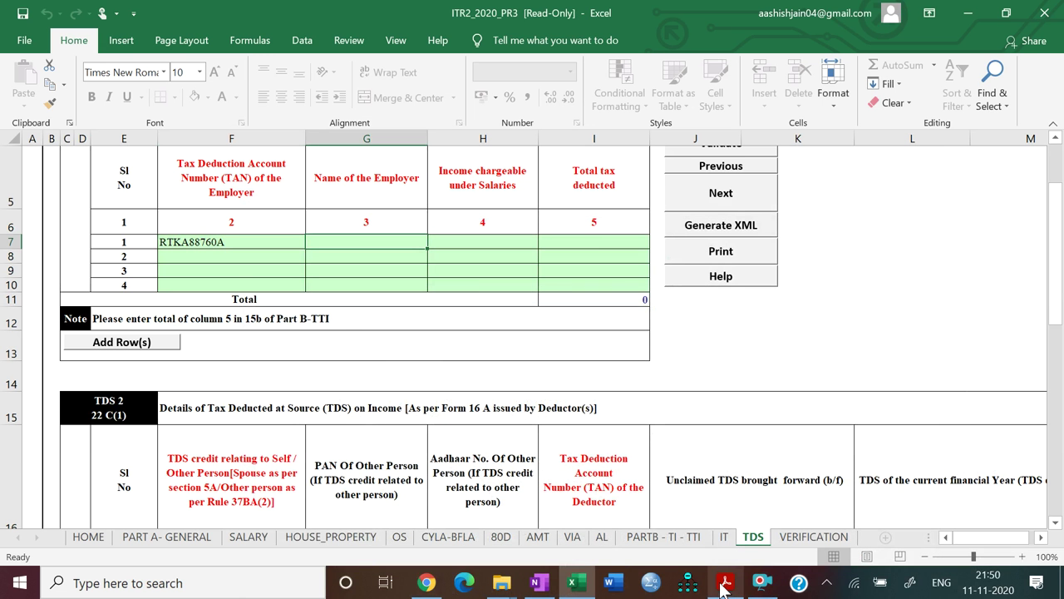
Fill employer TATA OVERSEAS COMPUTER LTD, salary income 14500000 and tax deducted 3300000
type("TATA O")
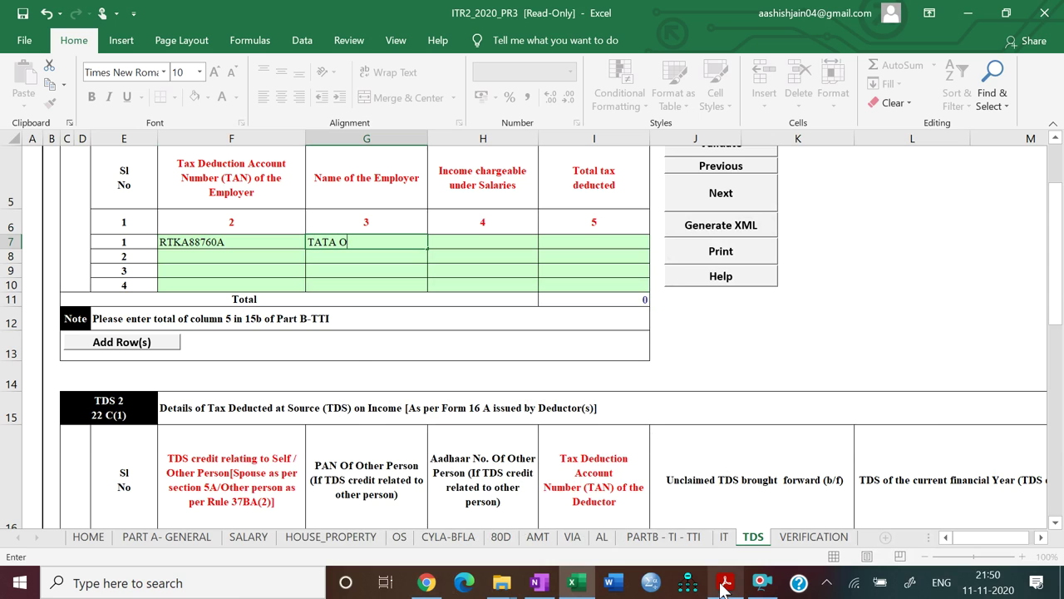
type("VERSEAS COMPUTER ")
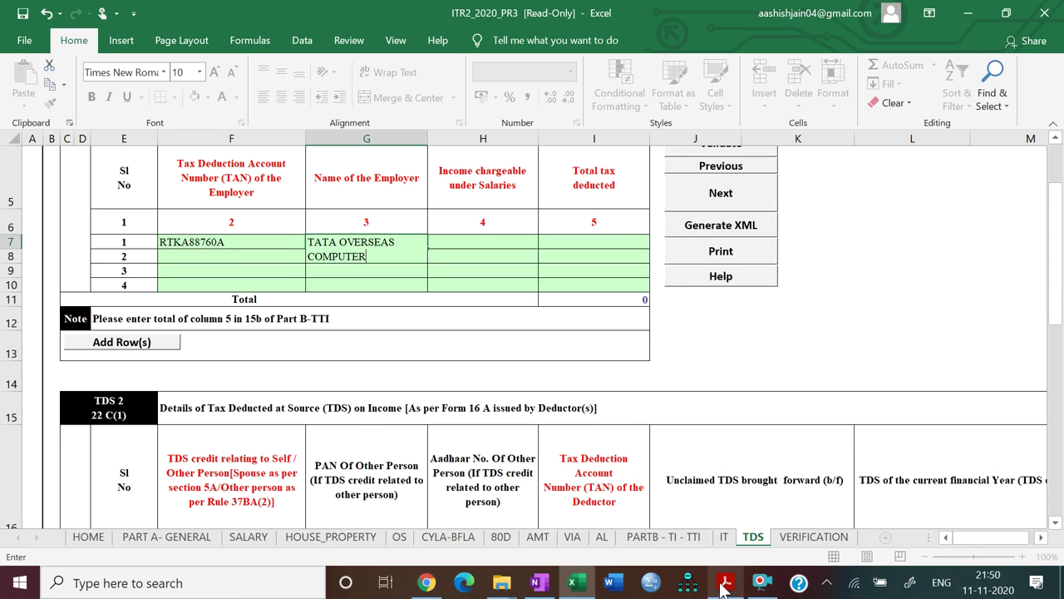
type("LTD")
key("Tab")
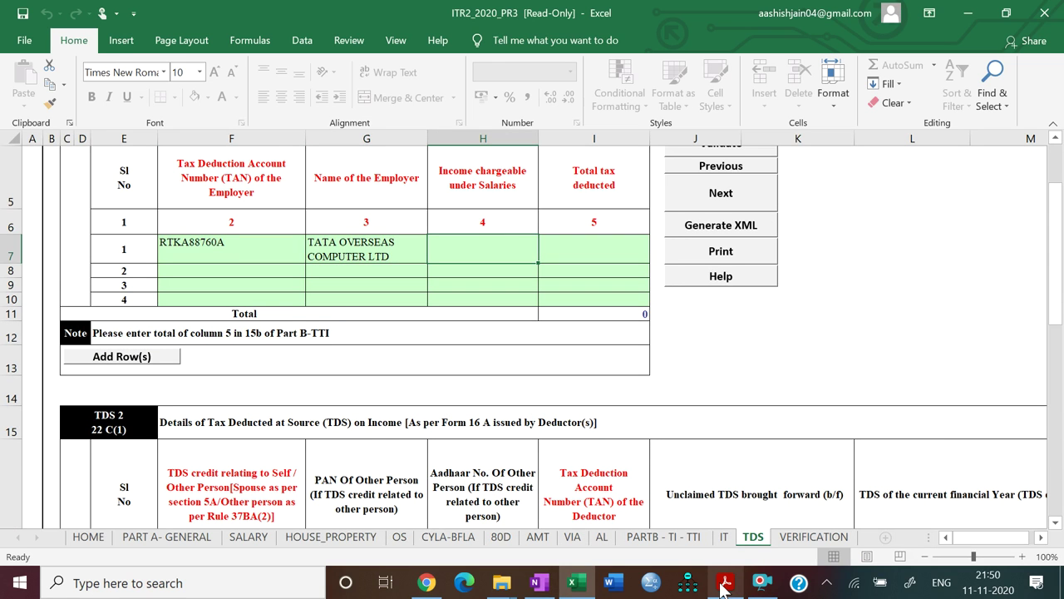
type("1450")
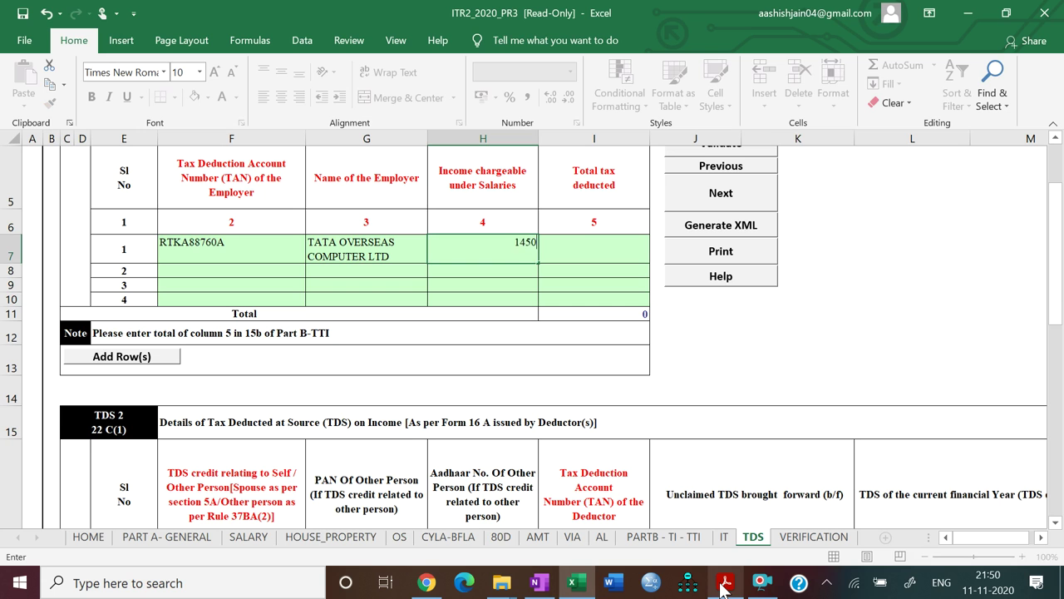
type("0000")
key("Tab")
left_click(721, 587)
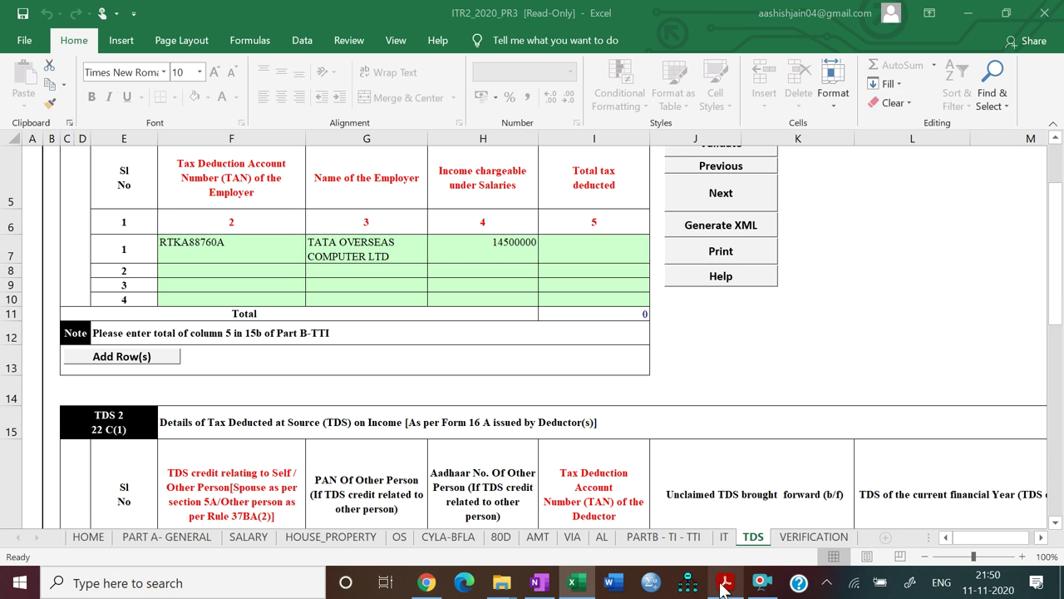
left_click(721, 587)
type("3300000")
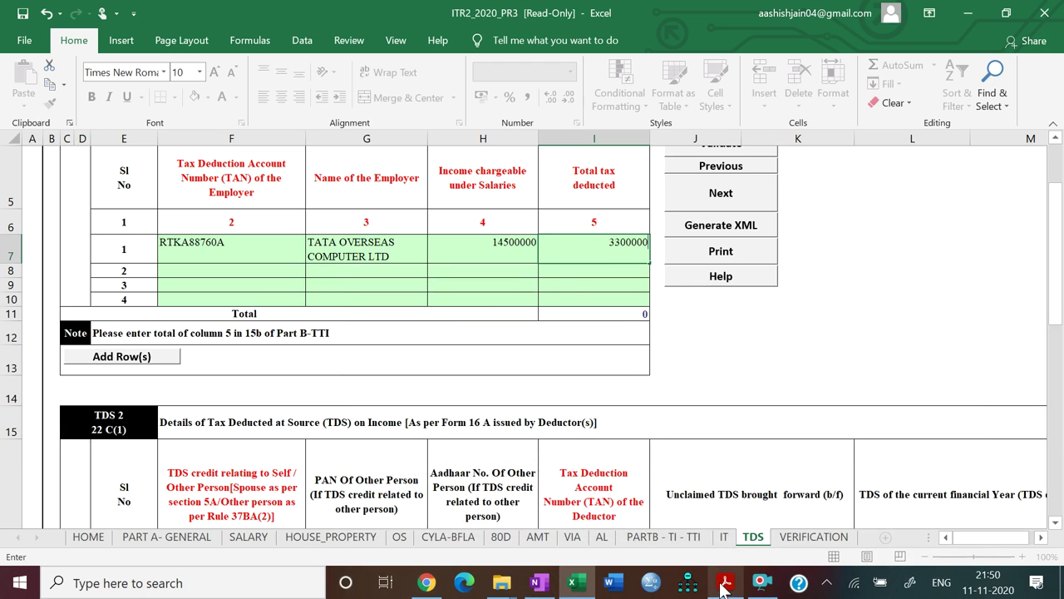
key("Tab")
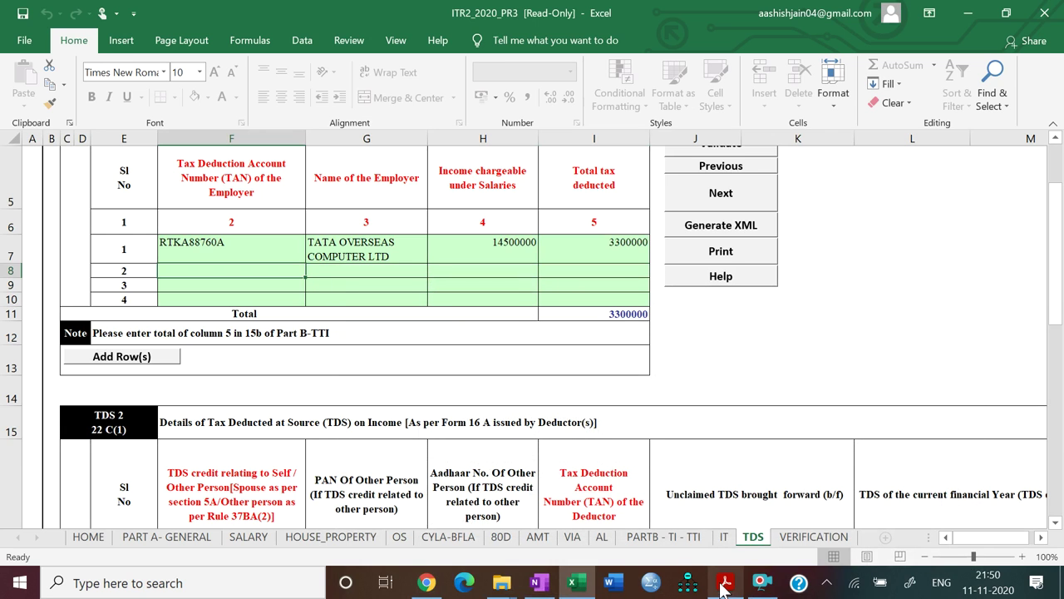
scroll(721, 587, "down", 4)
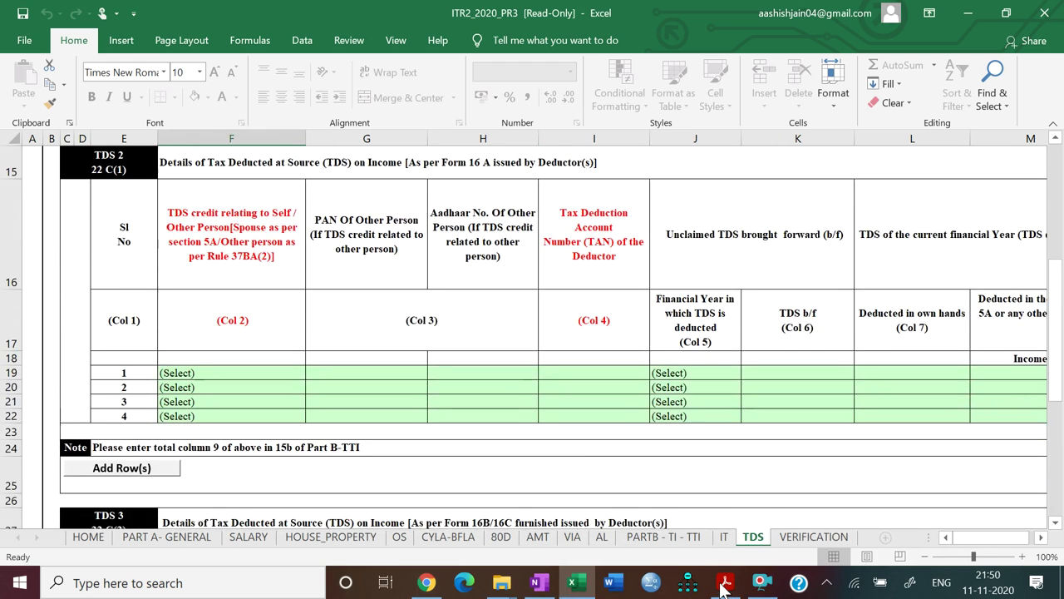
Set the first TDS 2 row to Self and enter the lottery deductor's TAN
scroll(721, 587, "down", 1, "ctrl")
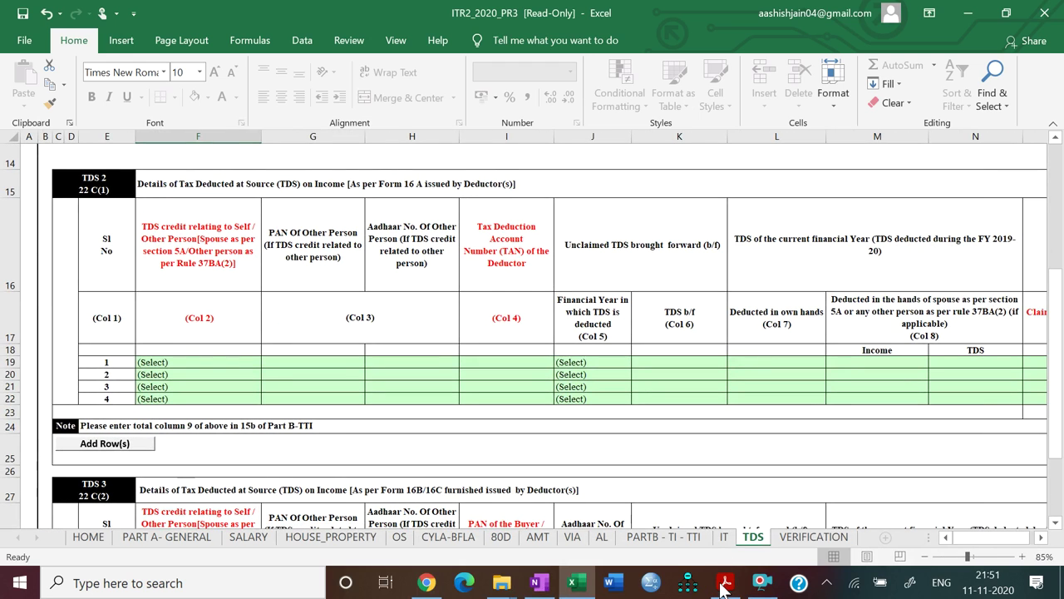
left_click(725, 582)
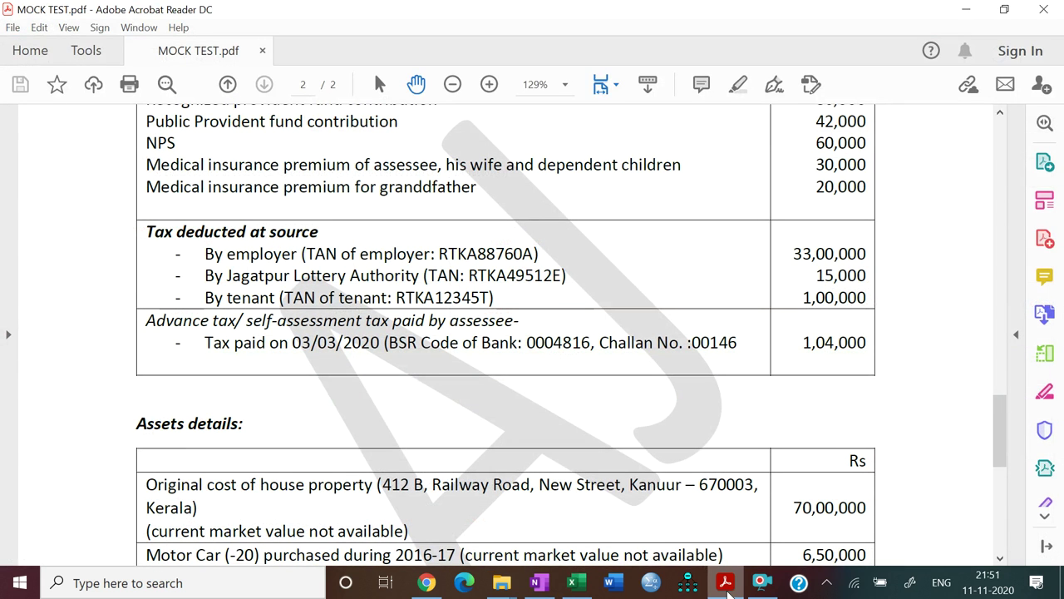
left_click(726, 586)
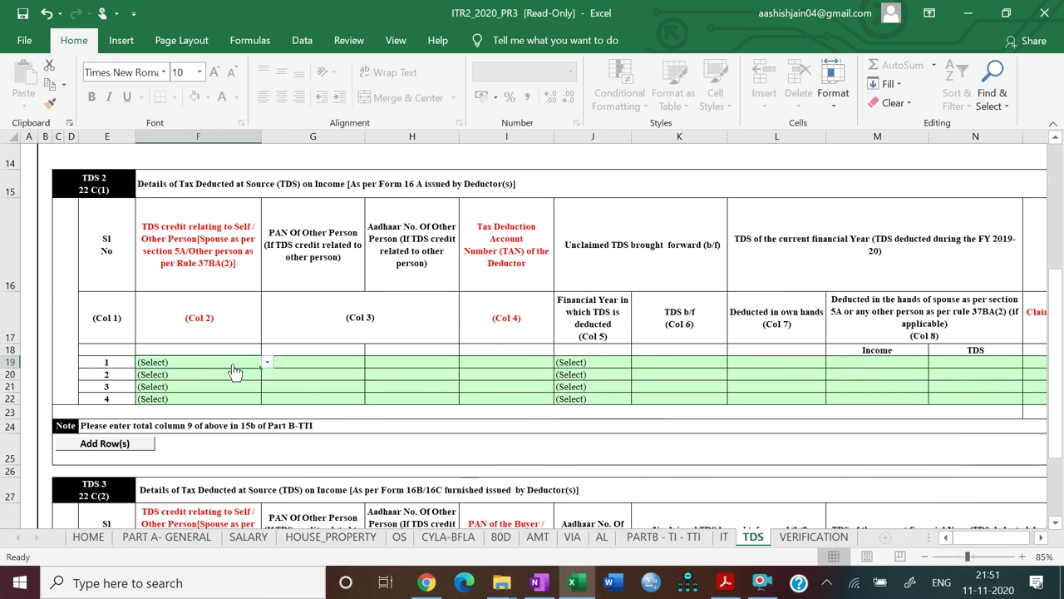
key("alt+Down")
left_click(230, 381)
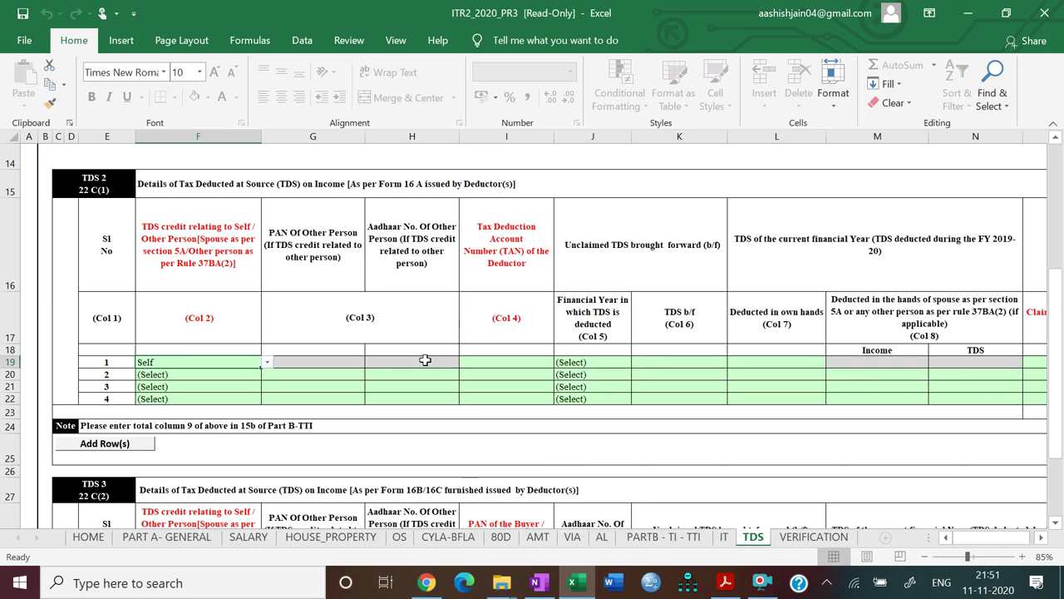
left_click(491, 362)
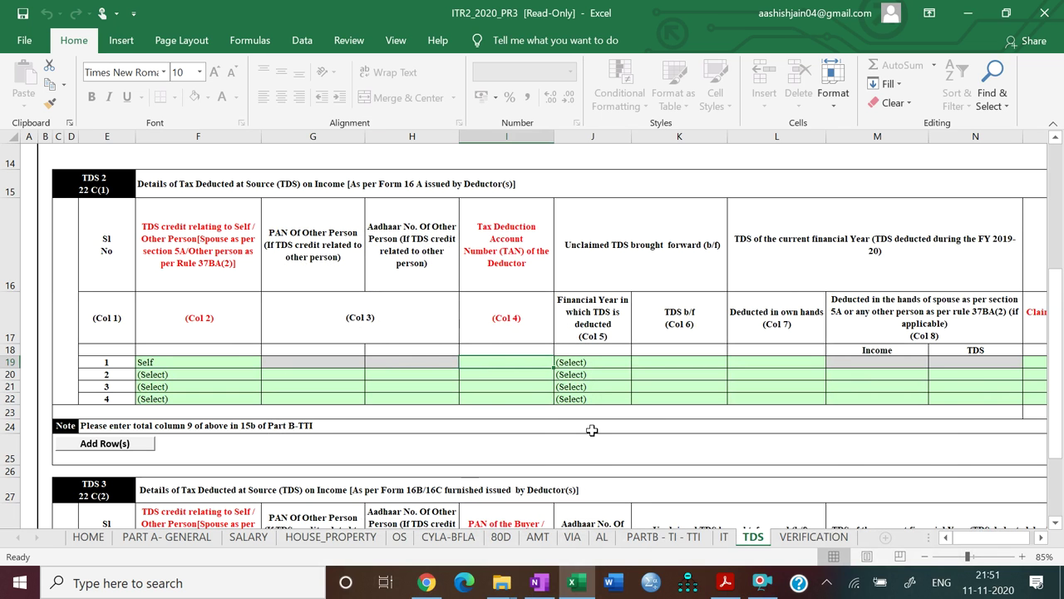
left_click(735, 592)
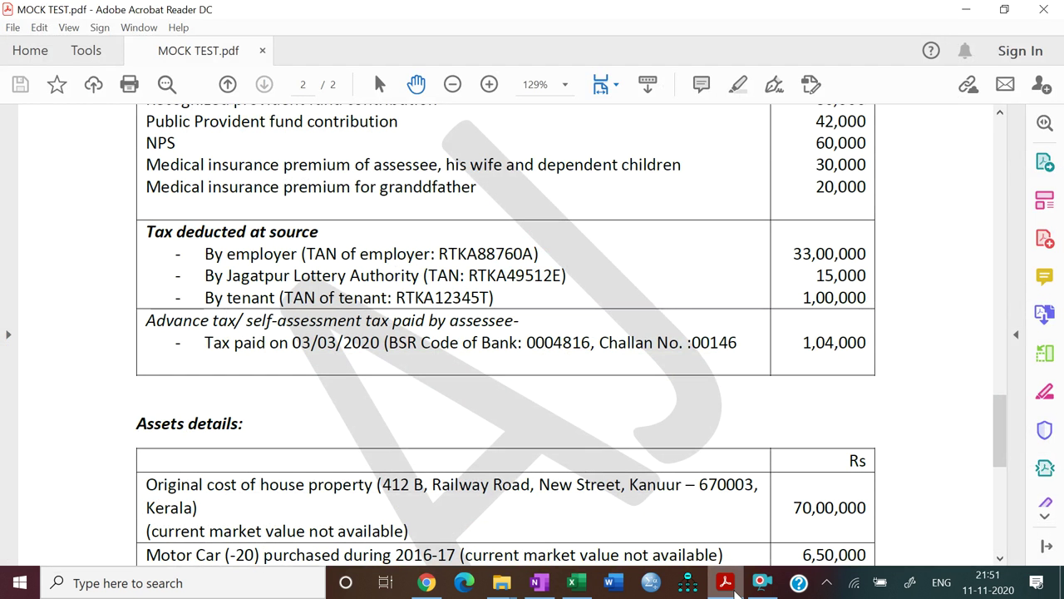
left_click(735, 592)
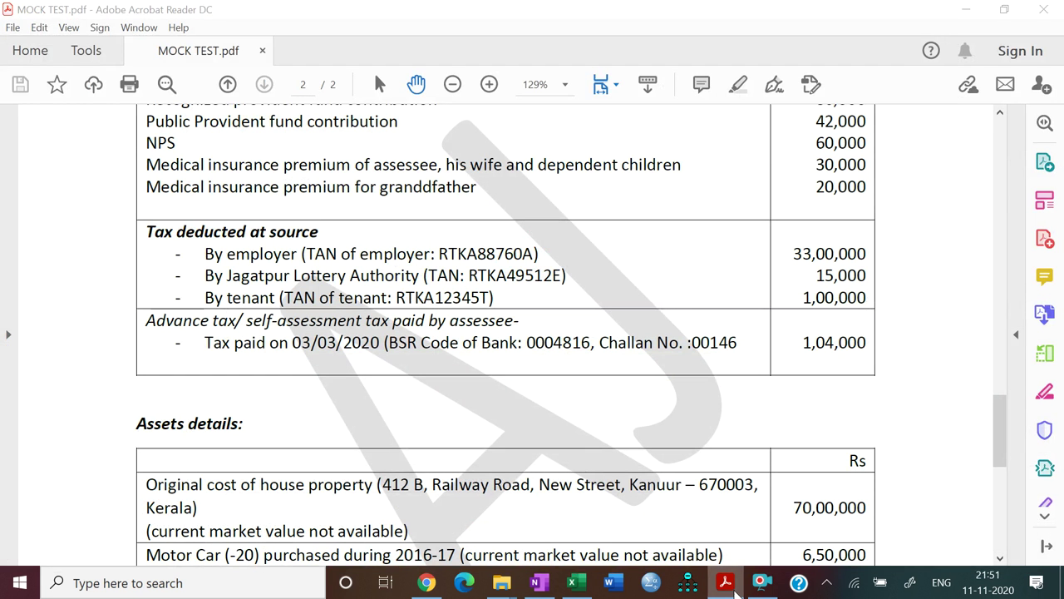
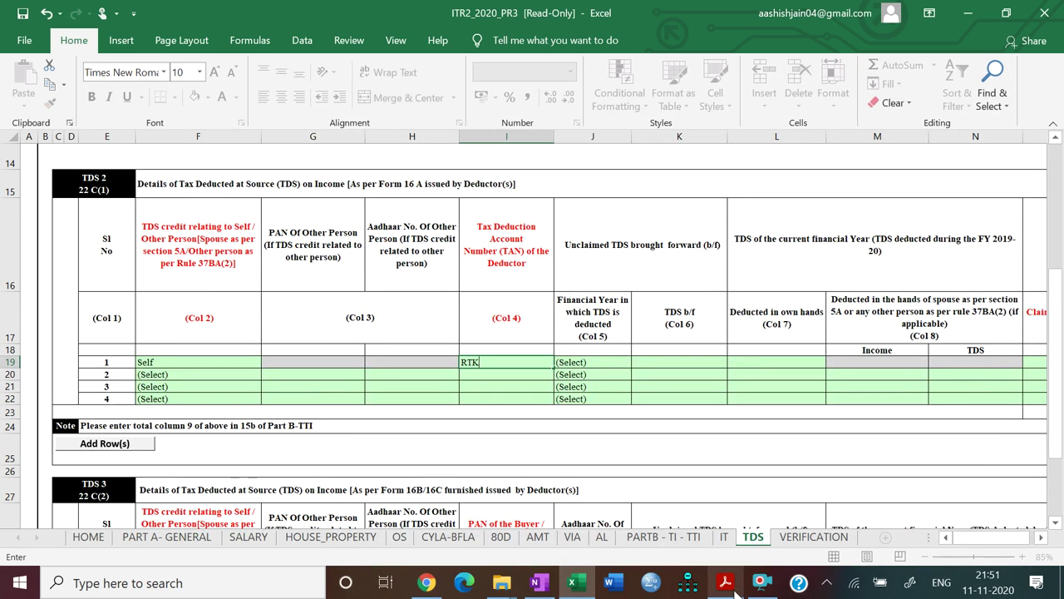
key("Tab")
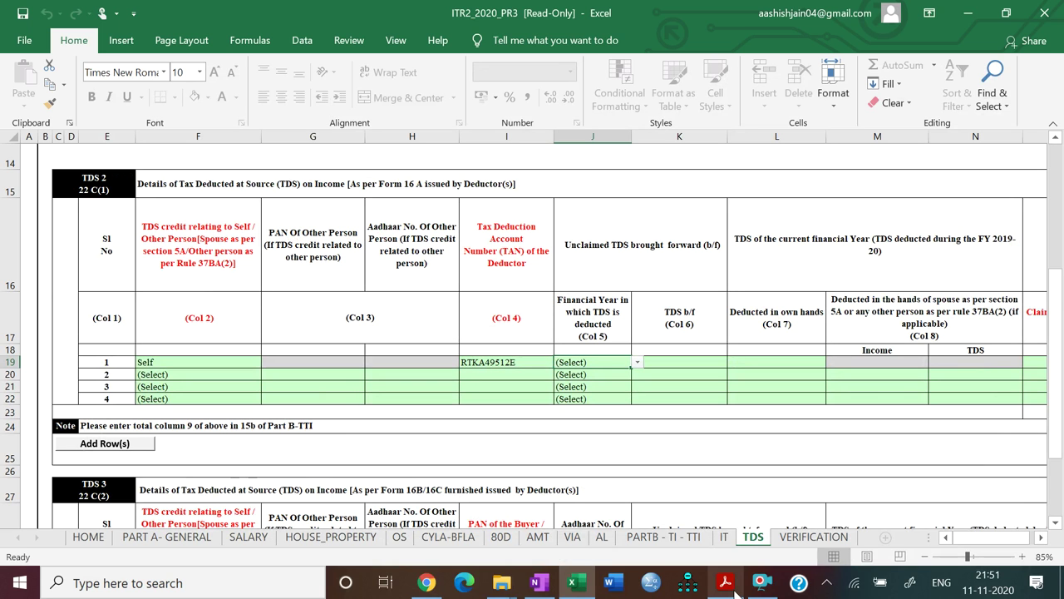
Enter 15000 deducted and claimed in own hands, with a 50000 gross receipt
scroll(735, 592, "right", 1)
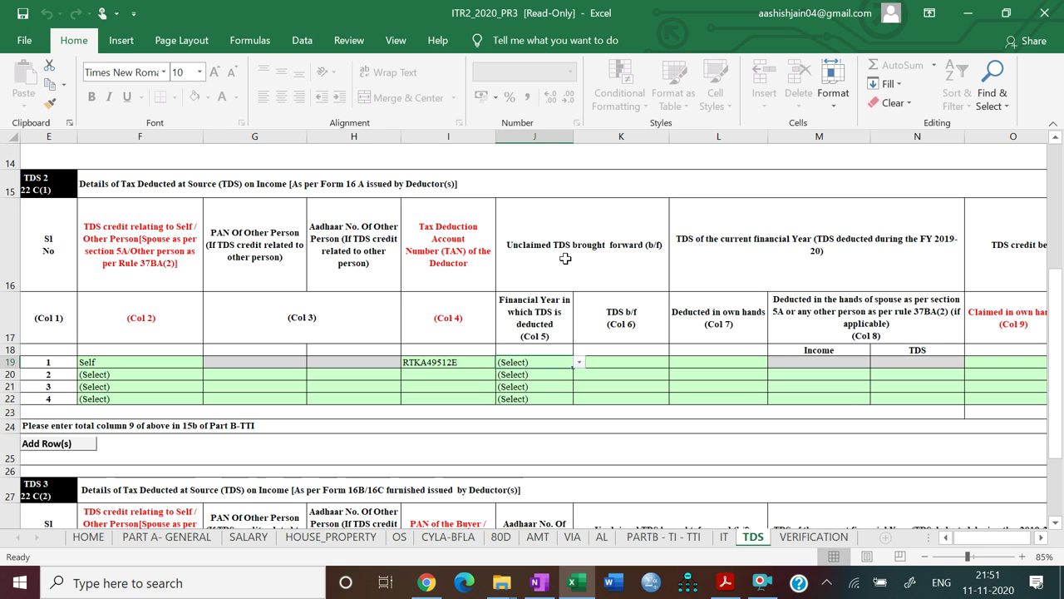
scroll(565, 258, "right", 2)
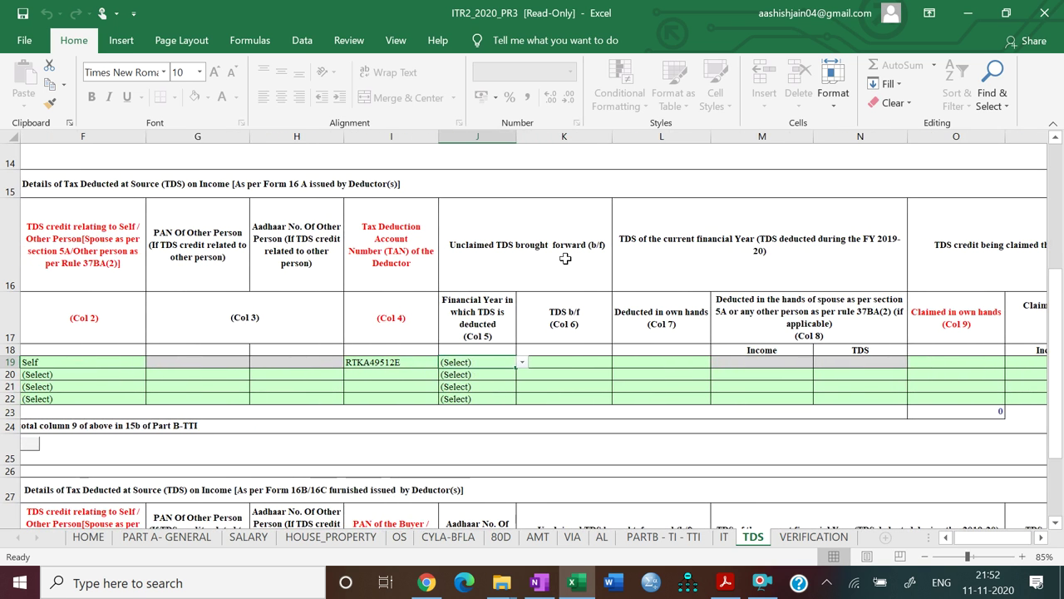
left_click(742, 251)
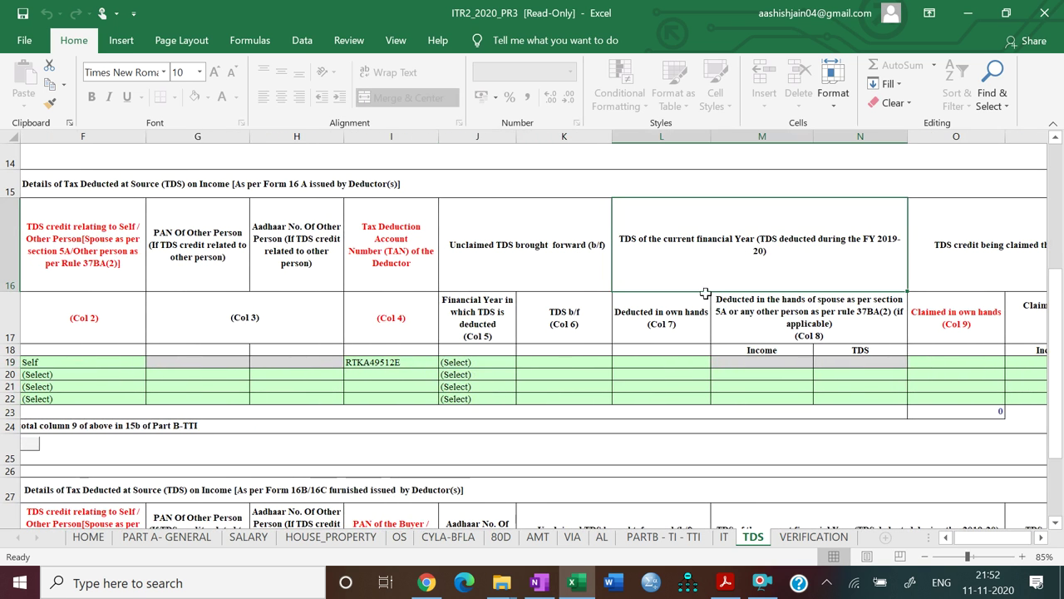
left_click(666, 362)
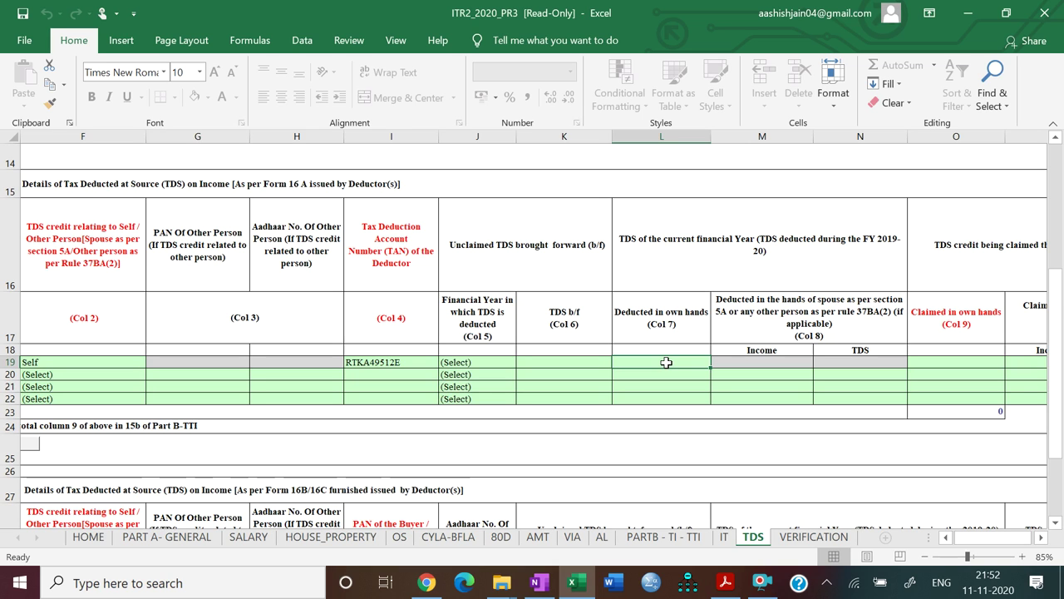
type("15000")
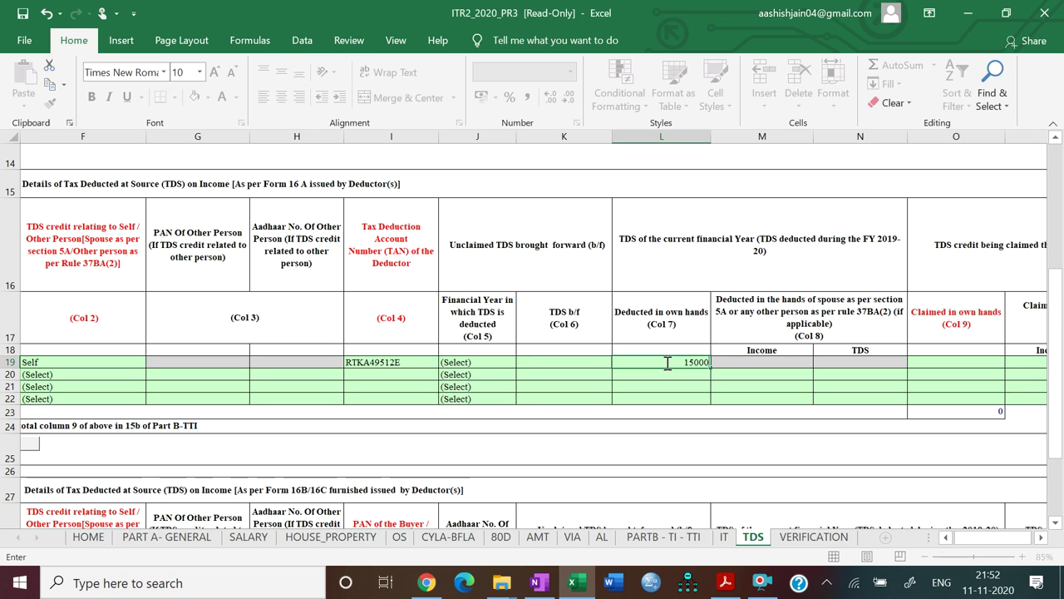
key("Tab")
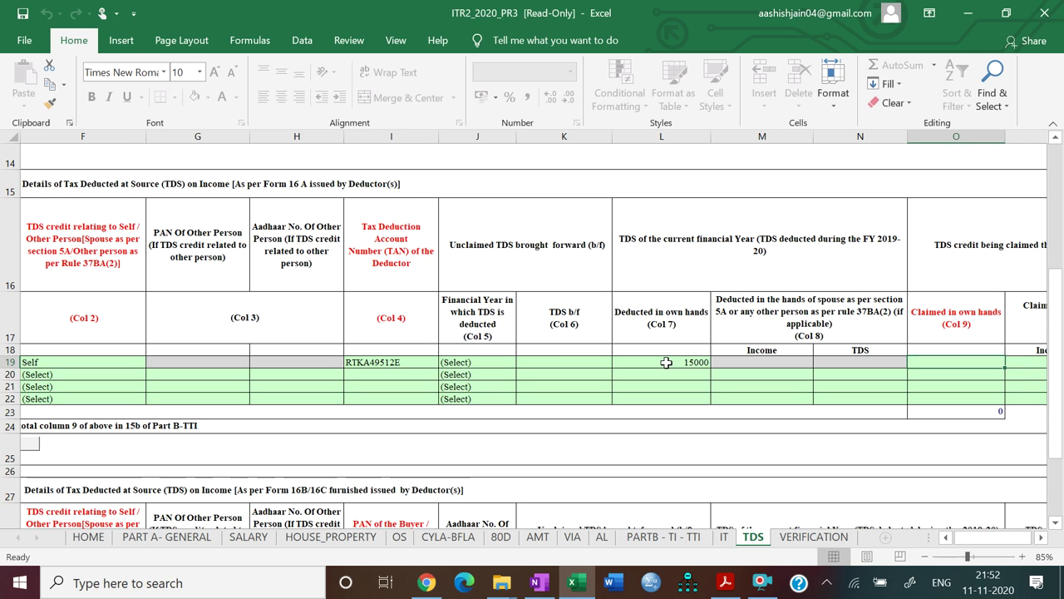
type("15000")
key("Tab")
key("Tab")
key("Tab")
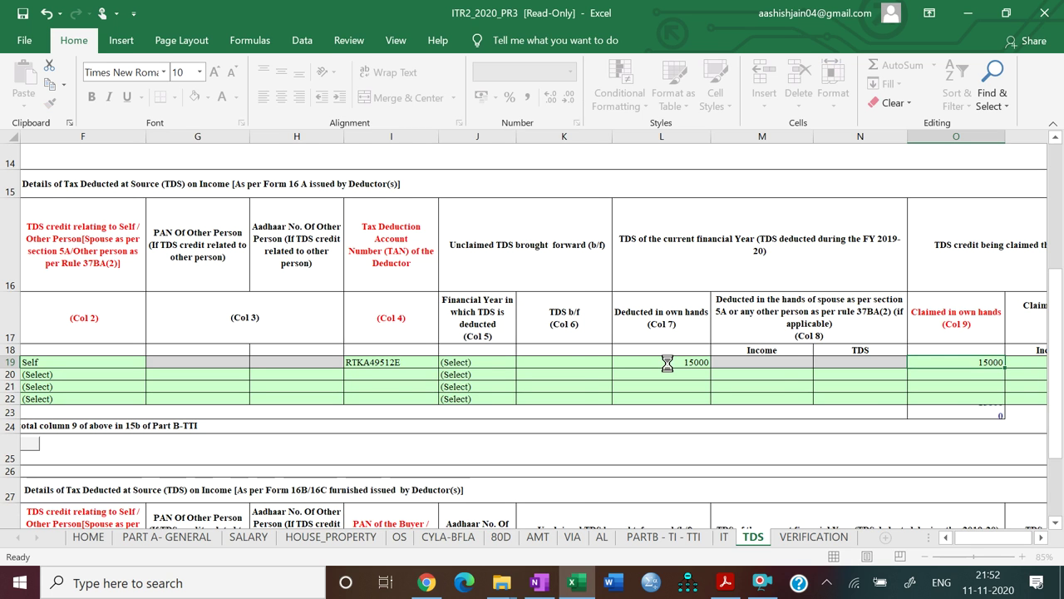
key("Tab")
key("Tab")
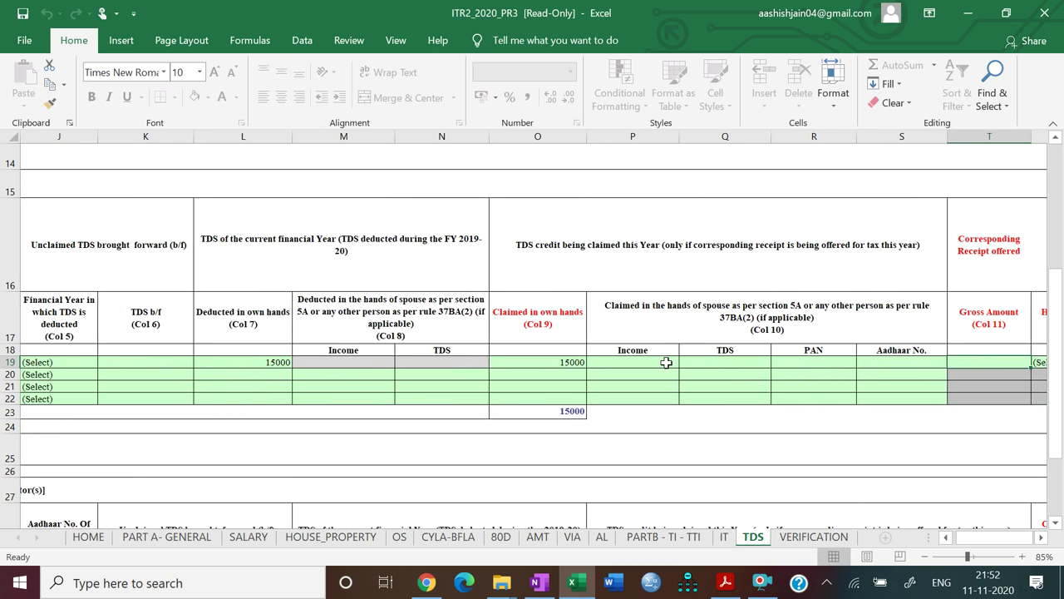
type("50000")
key("Tab")
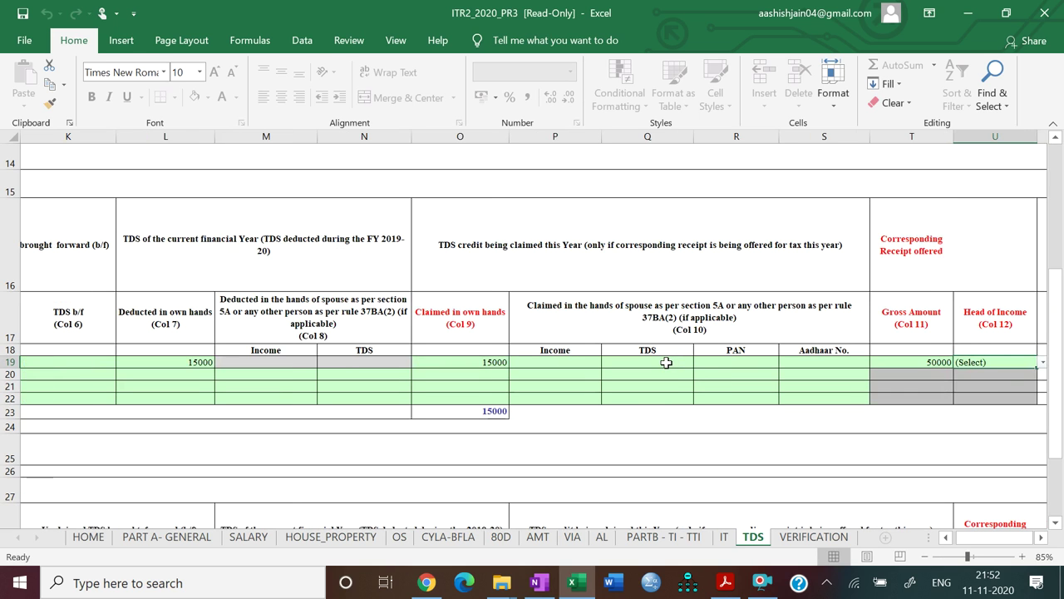
Set the row's head of income to Income from Other Sources
key("alt+Down")
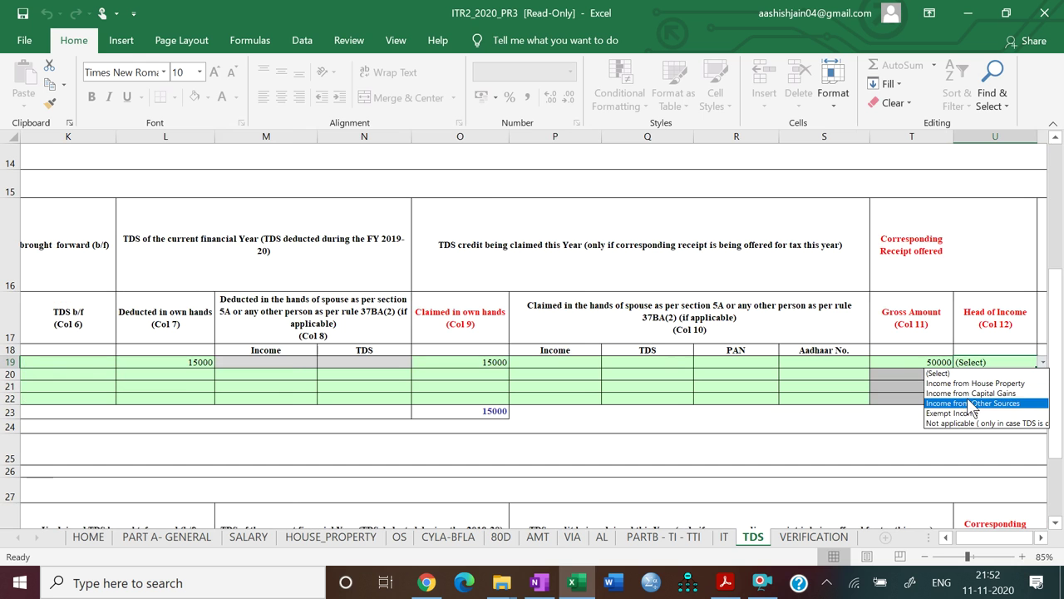
left_click(969, 403)
scroll(967, 398, "right", 2)
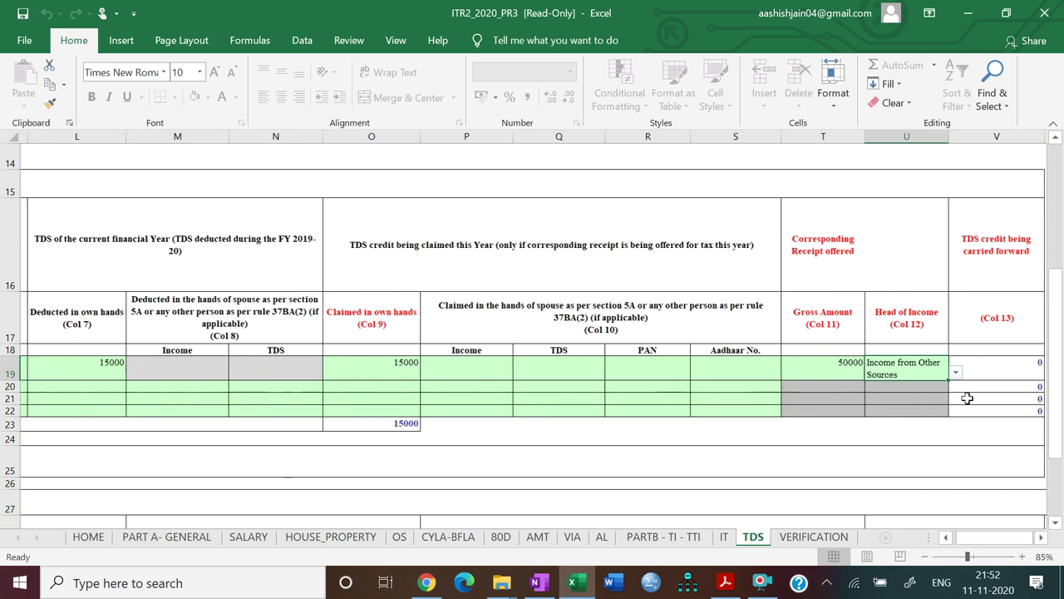
scroll(966, 398, "right", 2)
scroll(967, 398, "left", 5)
scroll(966, 398, "left", 5)
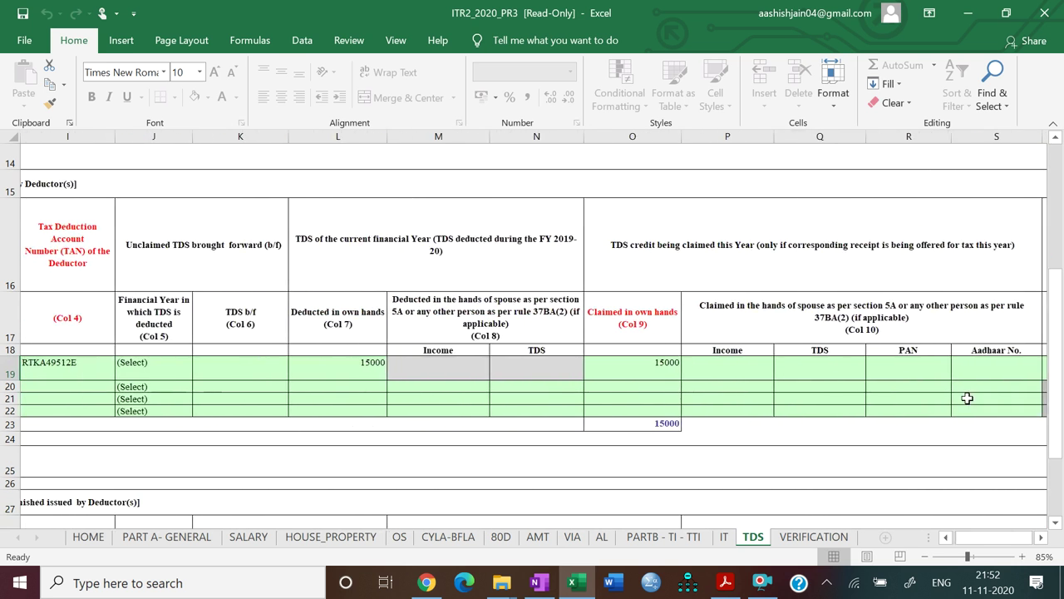
scroll(967, 398, "left", 3)
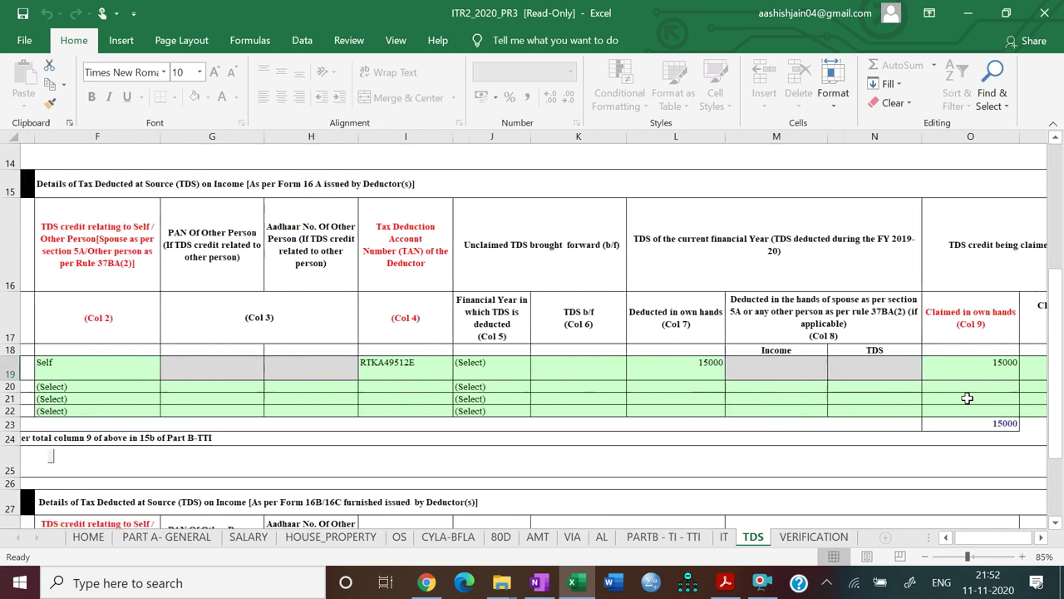
Set the second TDS 2 row to Self and enter the tenant's TAN
left_click(183, 386)
left_click(208, 387)
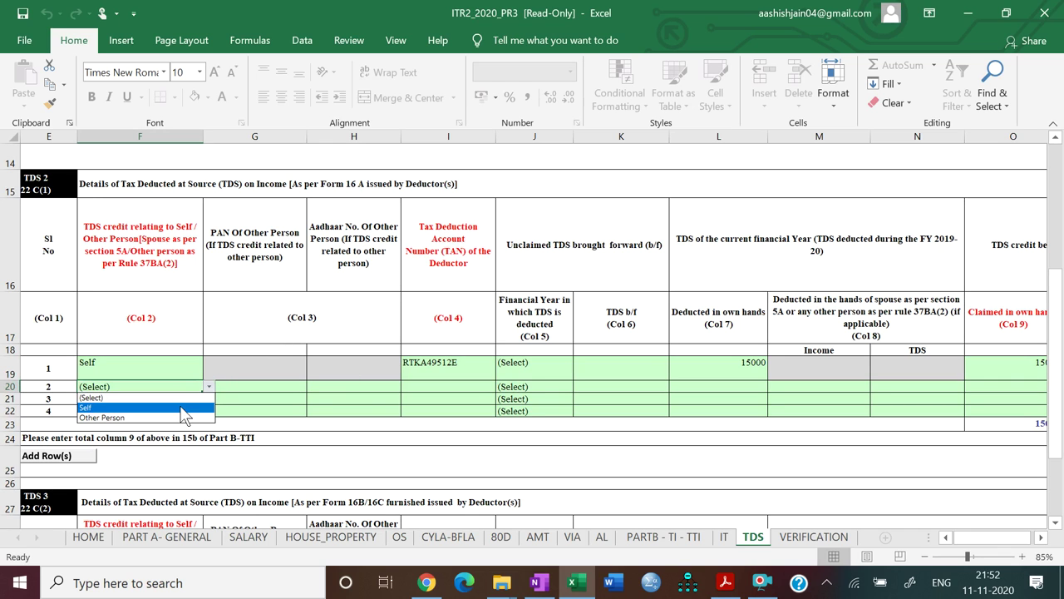
left_click(182, 409)
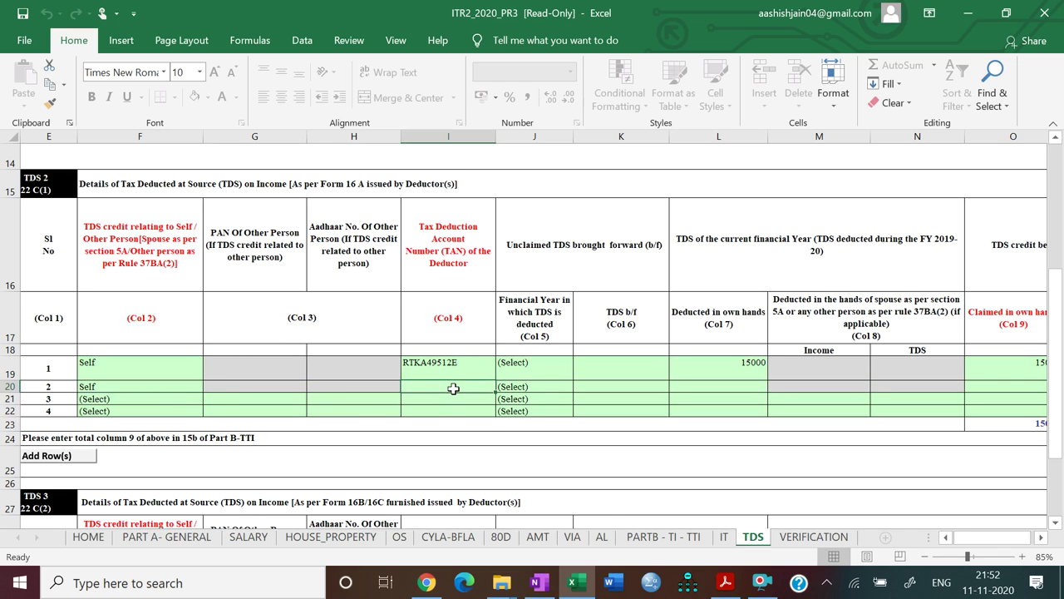
left_click(722, 586)
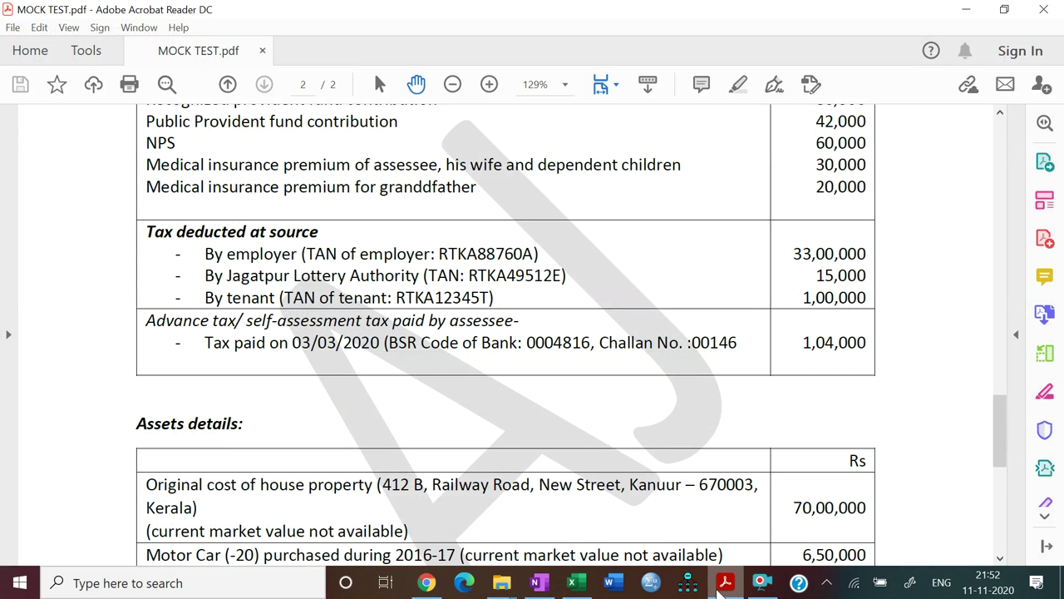
left_click(722, 586)
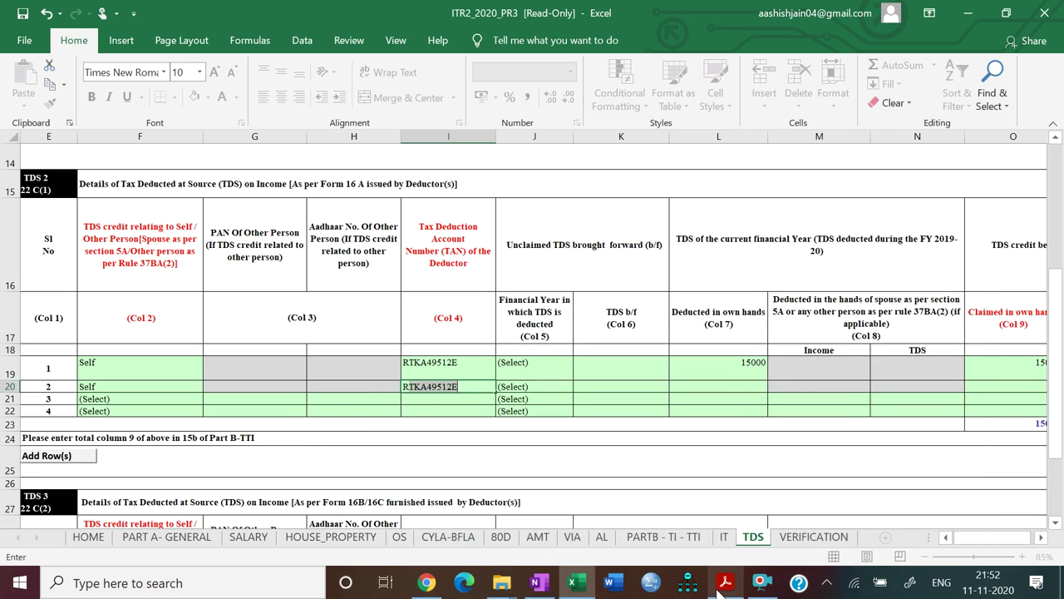
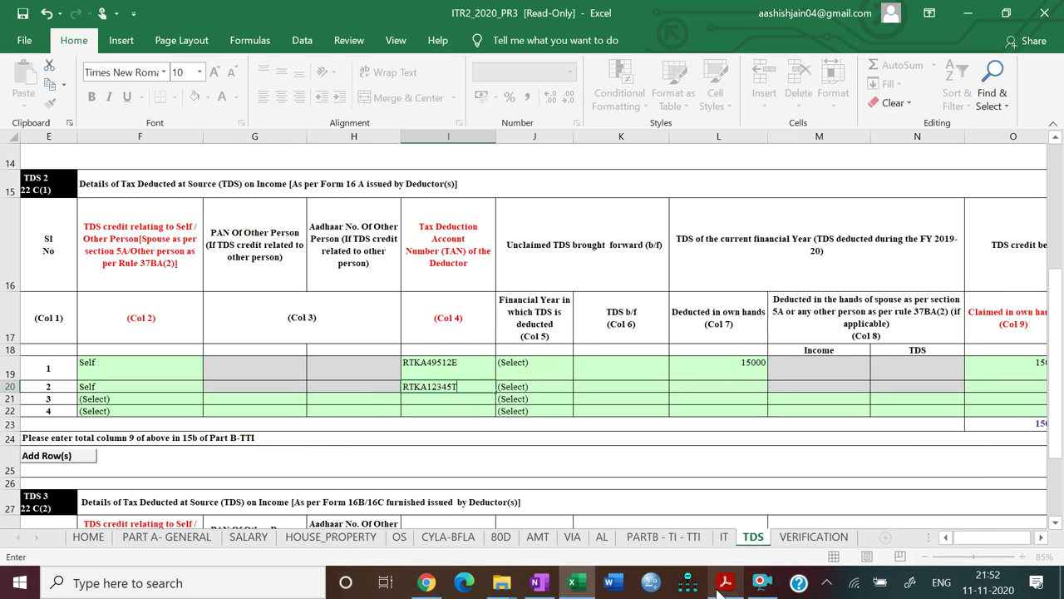
key("Tab")
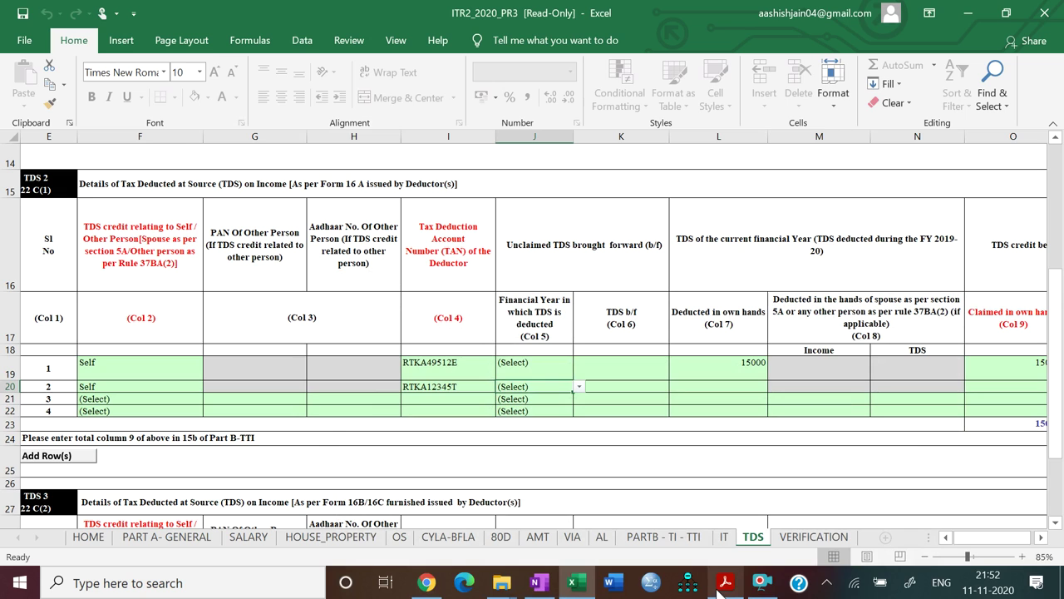
key("Tab")
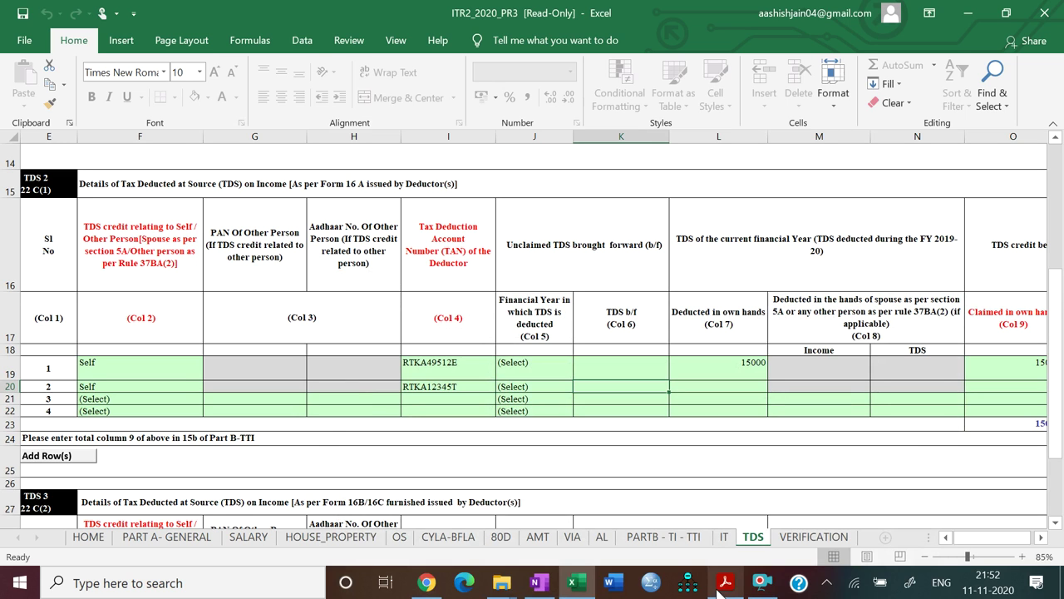
key("Tab")
Enter 100000 deducted and claimed in own hands, with a 1000000 gross receipt
left_click(722, 586)
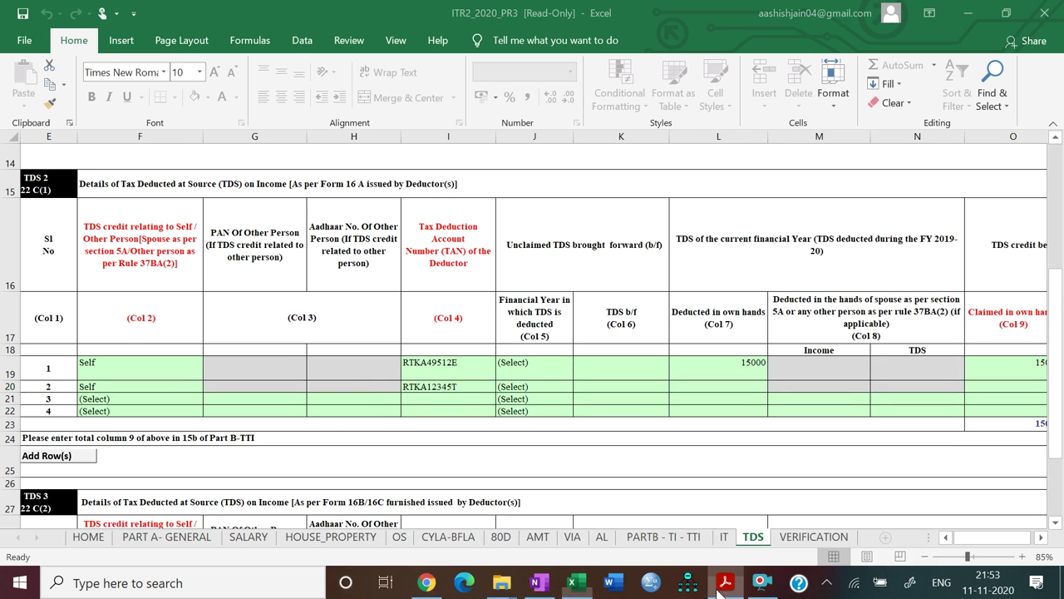
left_click(721, 586)
type("100000")
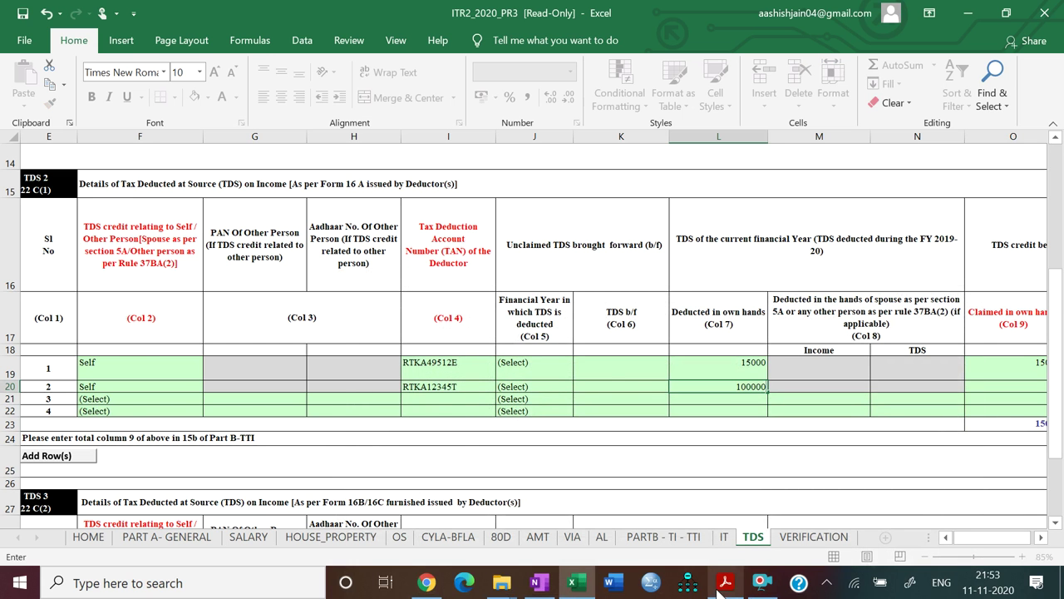
key("Tab")
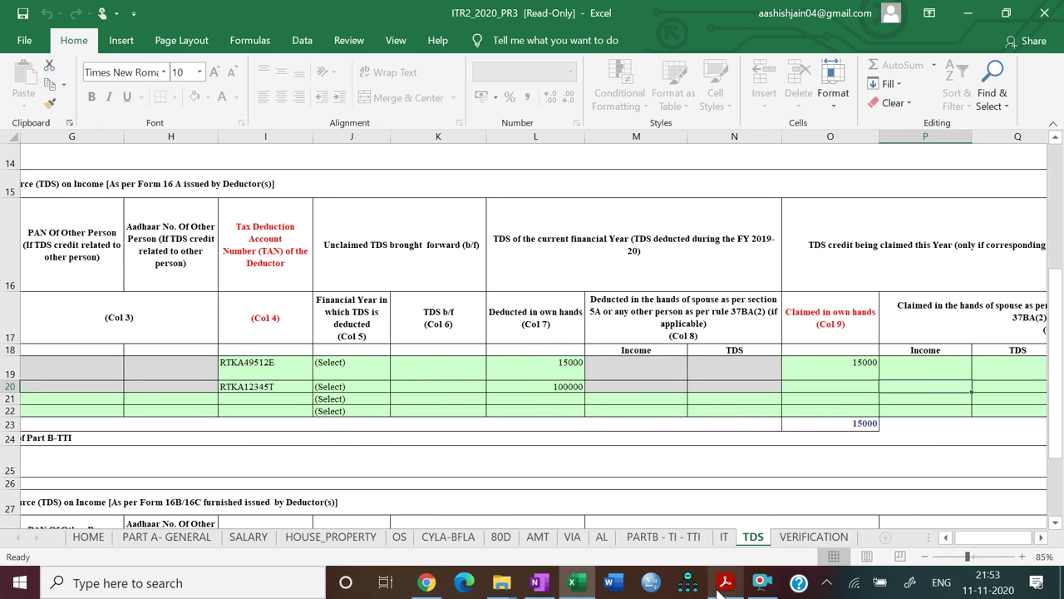
key("Left")
type("1")
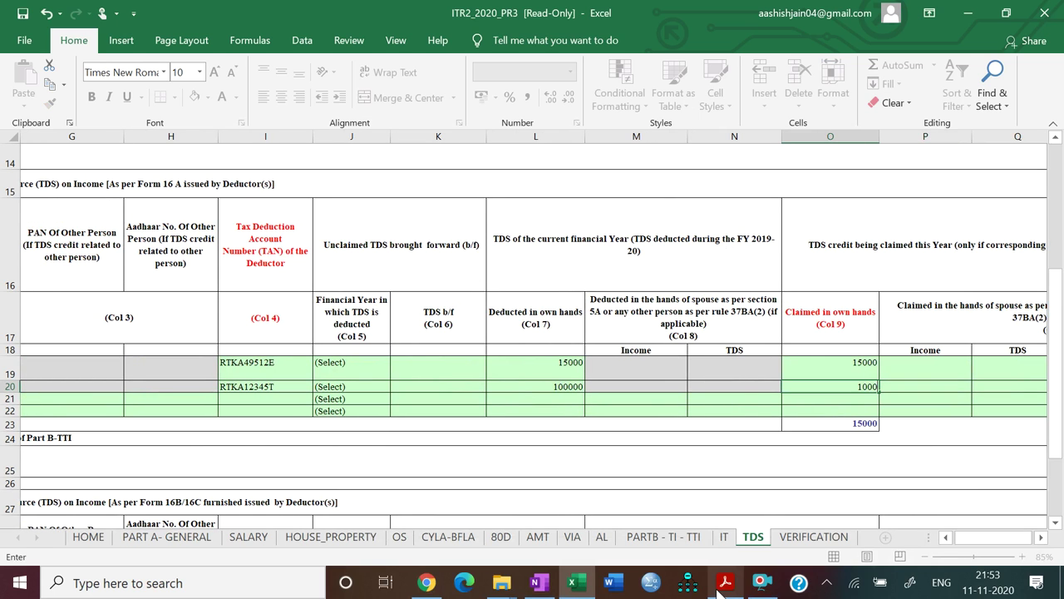
key("Tab")
key("Tab")
key("Tab")
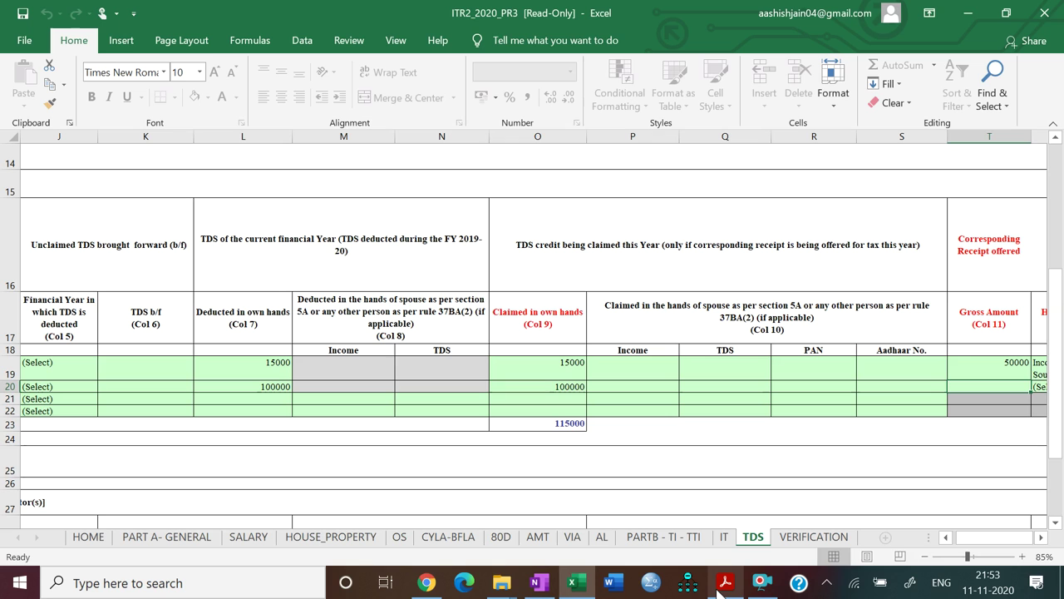
type("1000000")
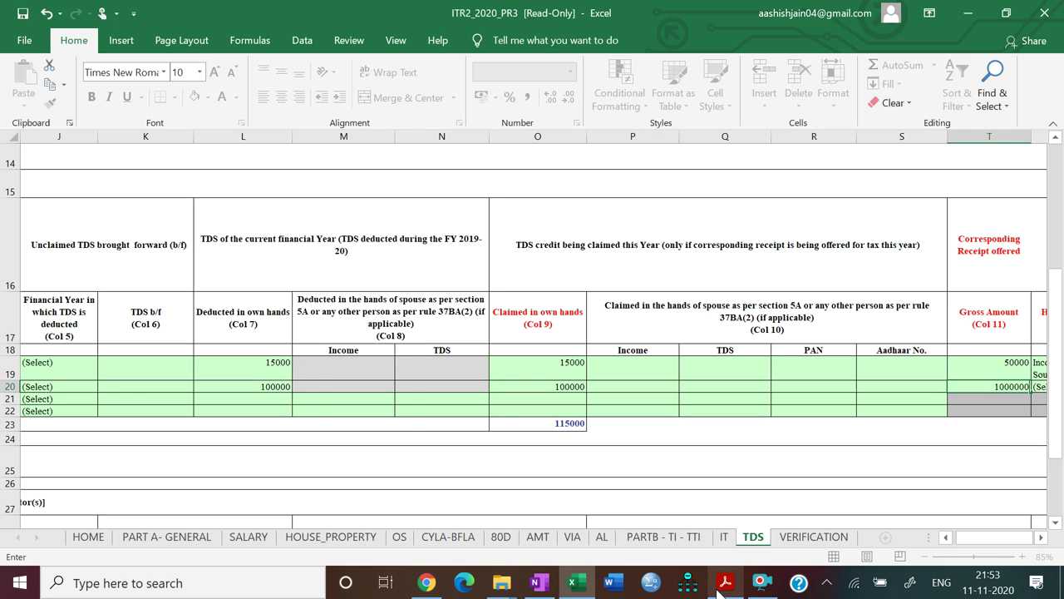
key("Tab")
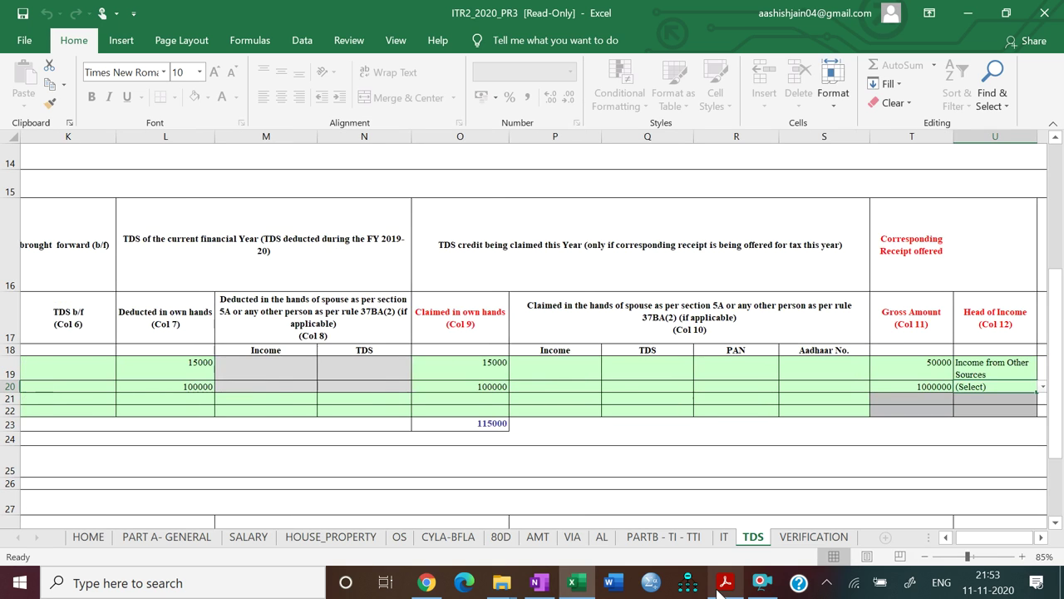
Set the row's head of income to Income from House Property
key("alt+Down")
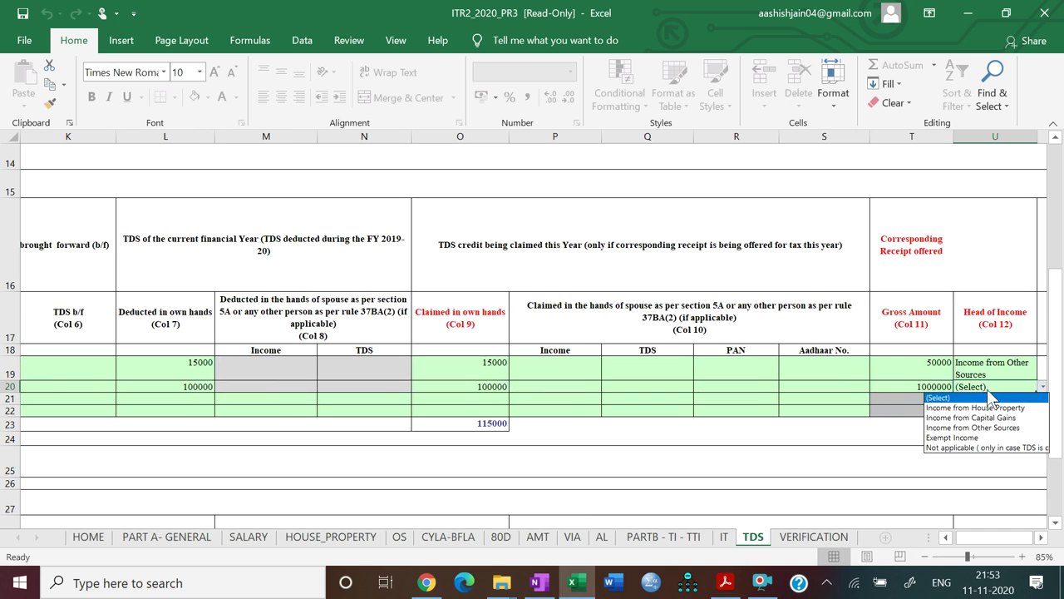
left_click(987, 405)
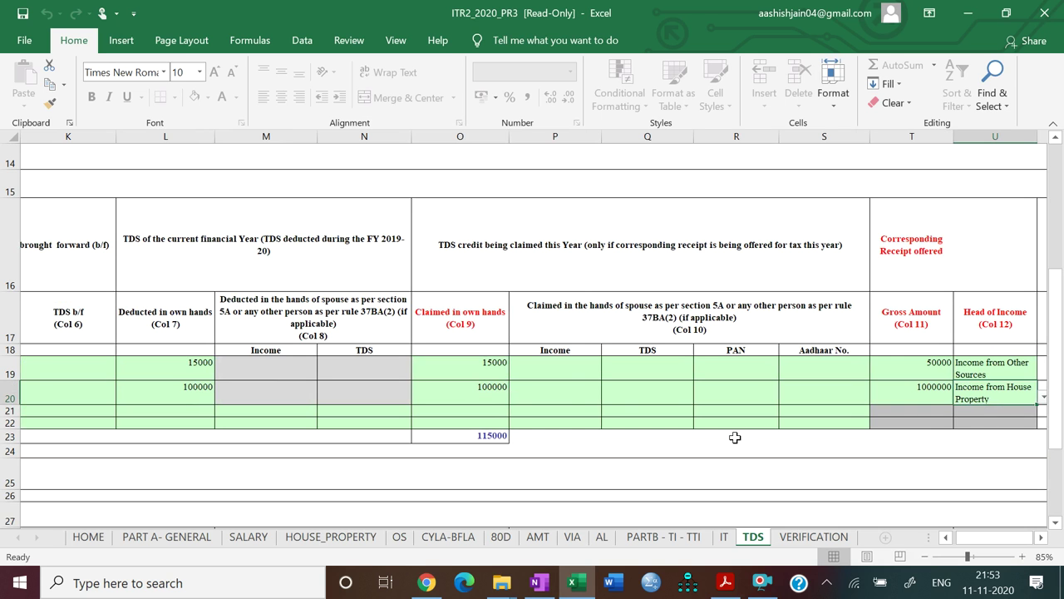
scroll(735, 438, "left", 3)
scroll(735, 437, "up", 4)
scroll(735, 437, "left", 1)
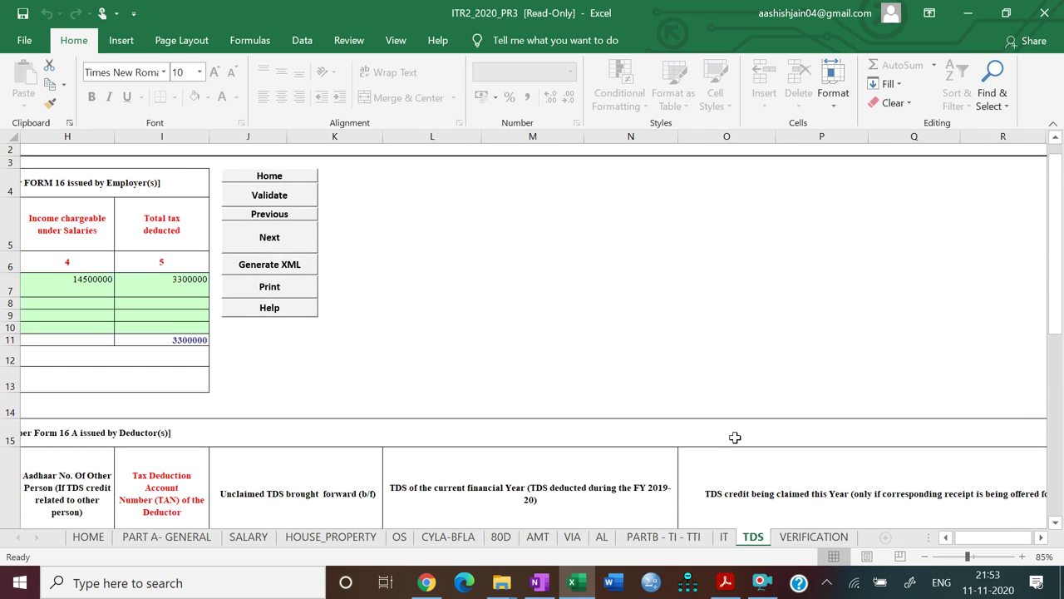
Validate the TDS sheet and move on to the Verification sheet
left_click(257, 198)
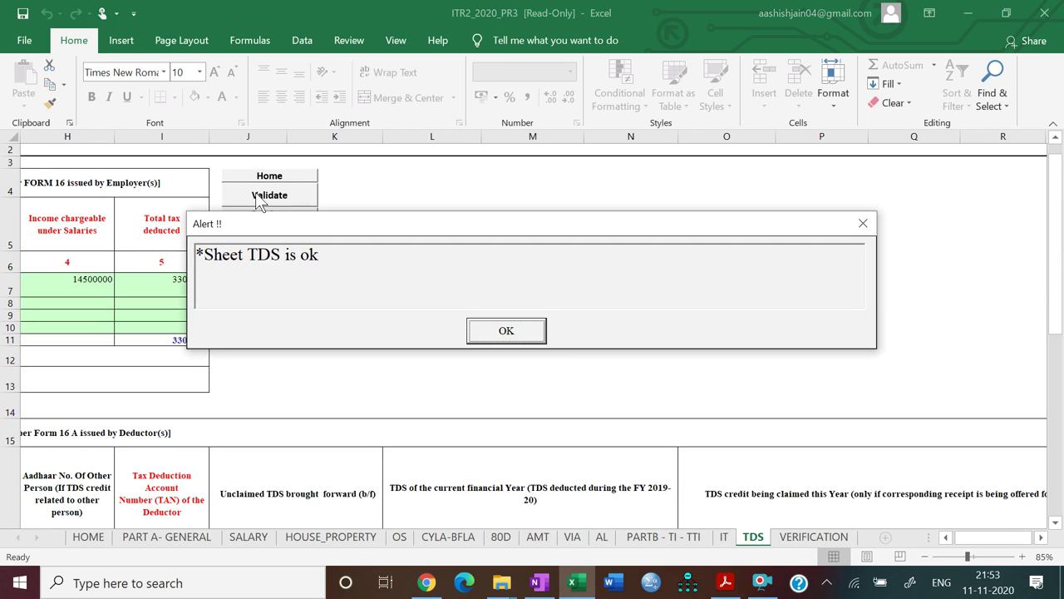
left_click(517, 332)
left_click(271, 238)
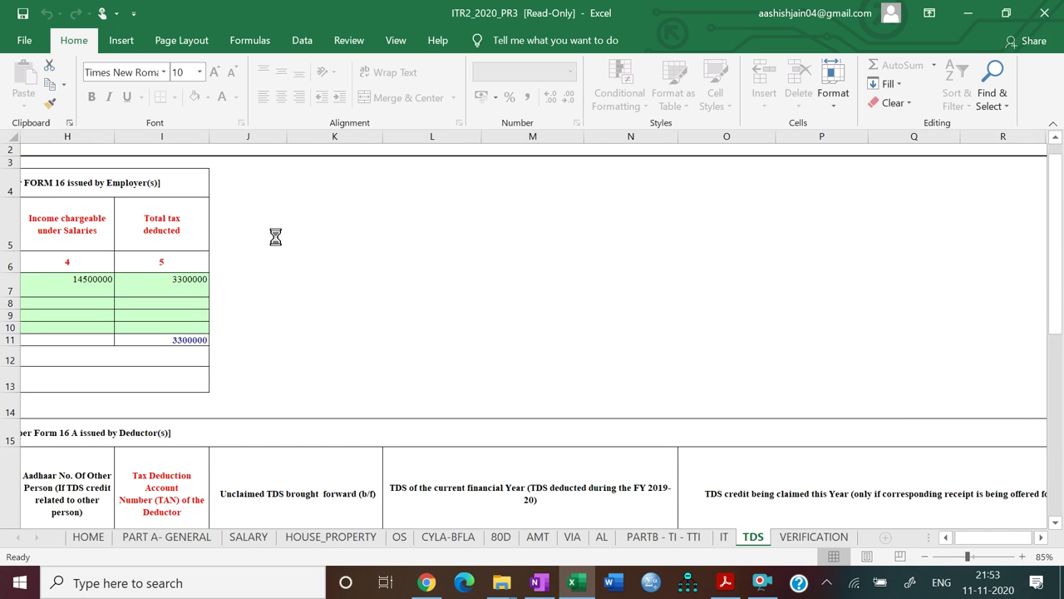
Enter the assessee's father's name from the PDF in the son/daughter-of field
left_click(910, 189)
left_click(725, 582)
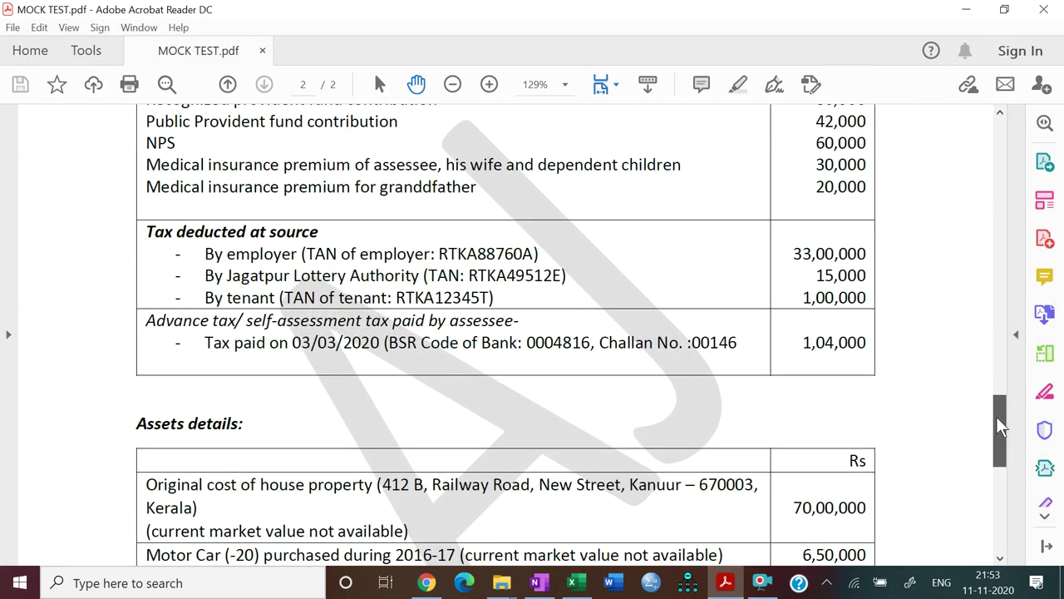
left_click_drag(1000, 427, 1014, 125)
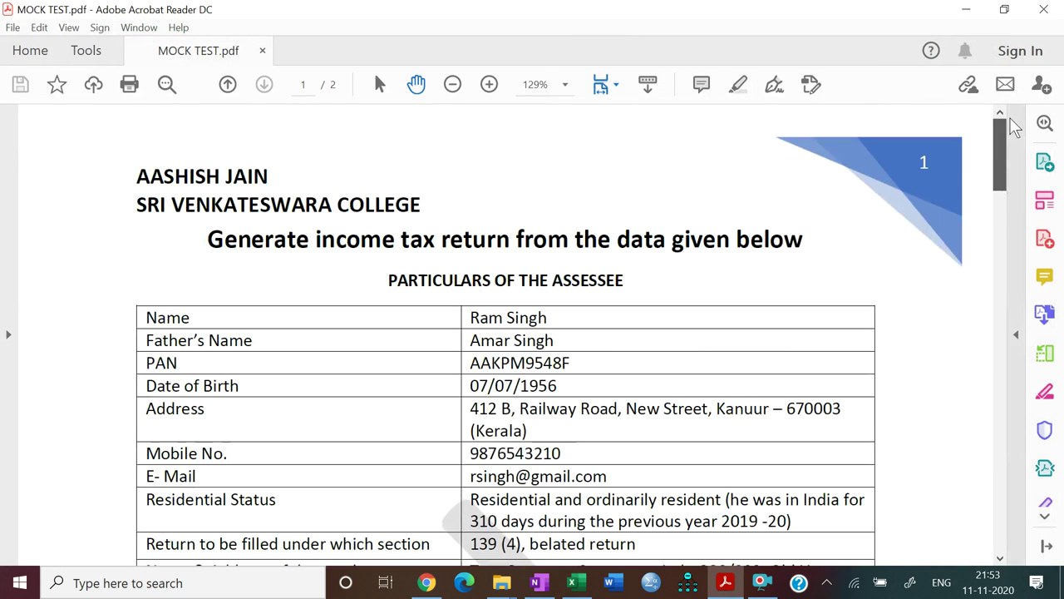
left_click(725, 584)
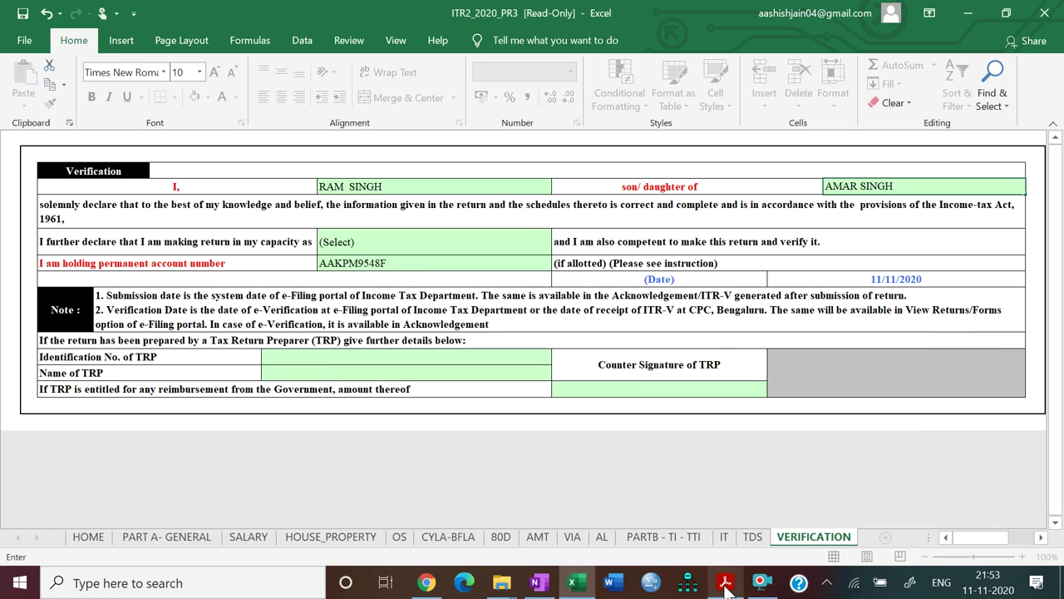
Choose Self as the filing capacity and validate the Verification sheet
left_click(457, 237)
key("alt+Down")
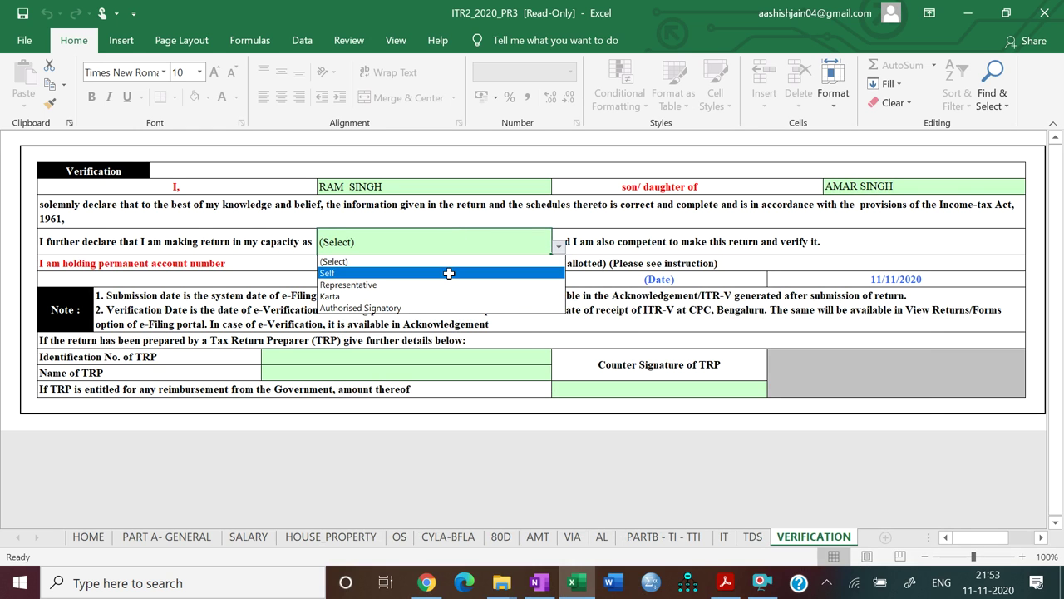
left_click(448, 272)
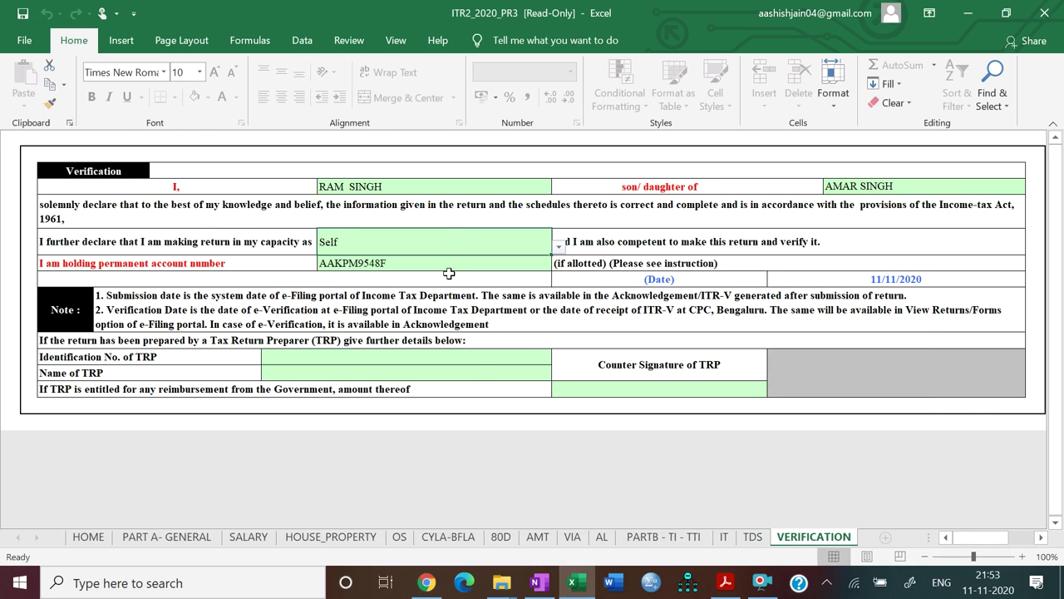
scroll(449, 273, "right", 3)
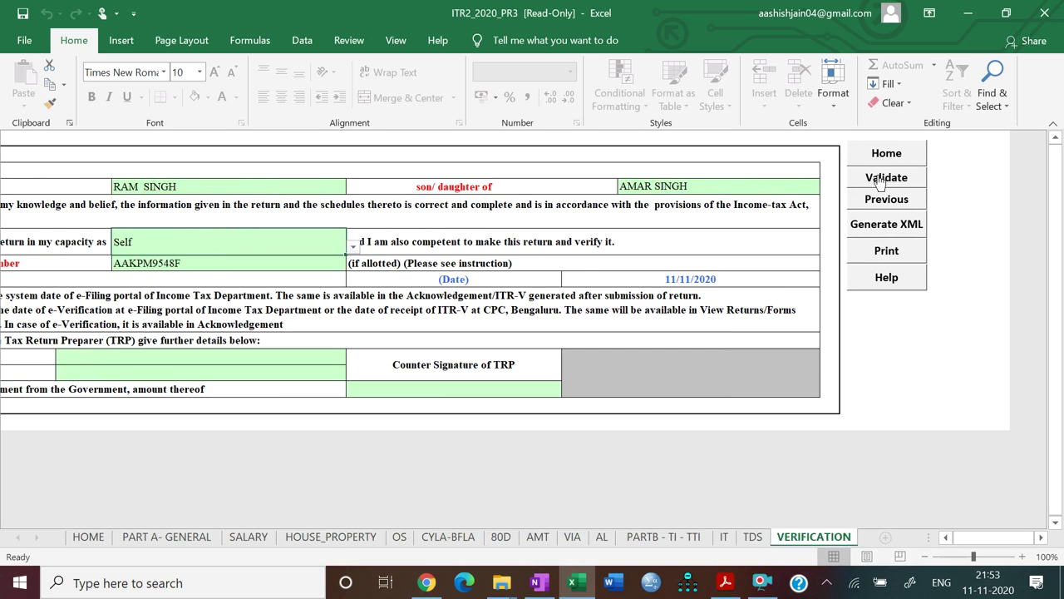
left_click(880, 179)
left_click(506, 327)
Validate the PARTB - TI - TTI sheet and run Calculate Tax, acknowledging the taxes-paid reminder
left_click(656, 537)
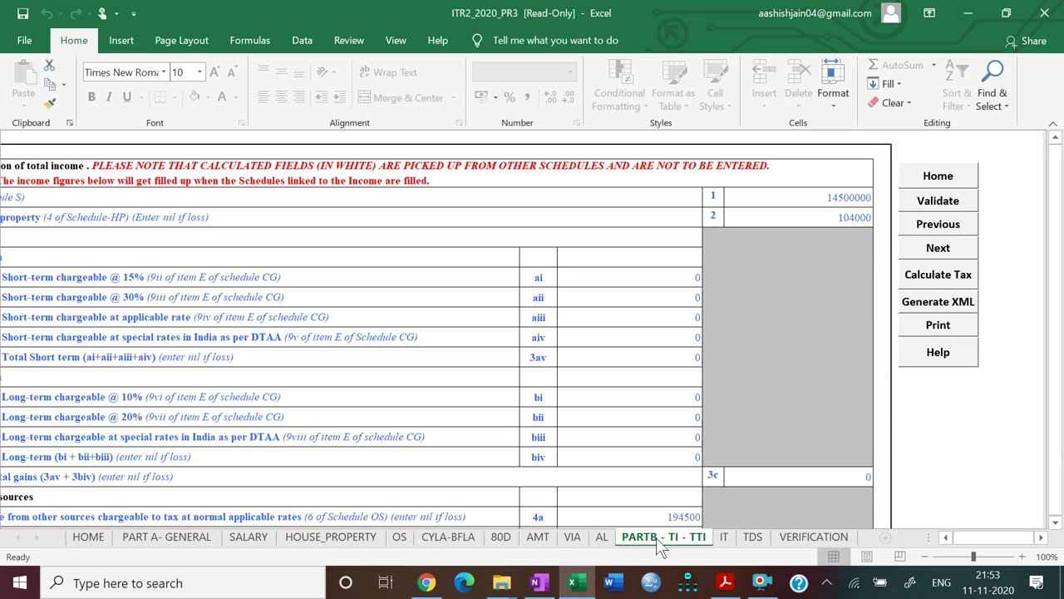
left_click(926, 208)
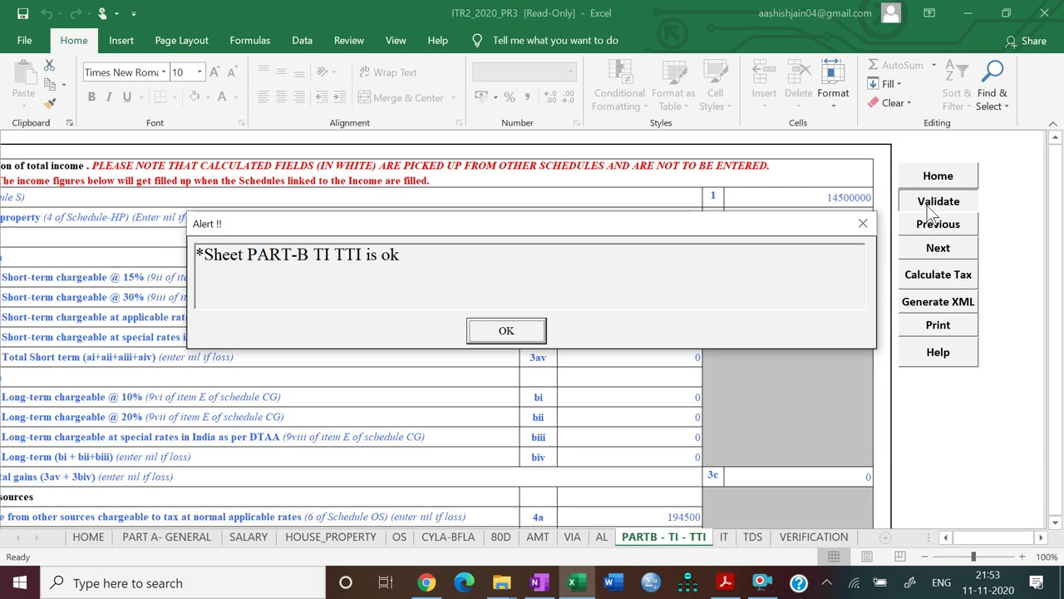
left_click(506, 331)
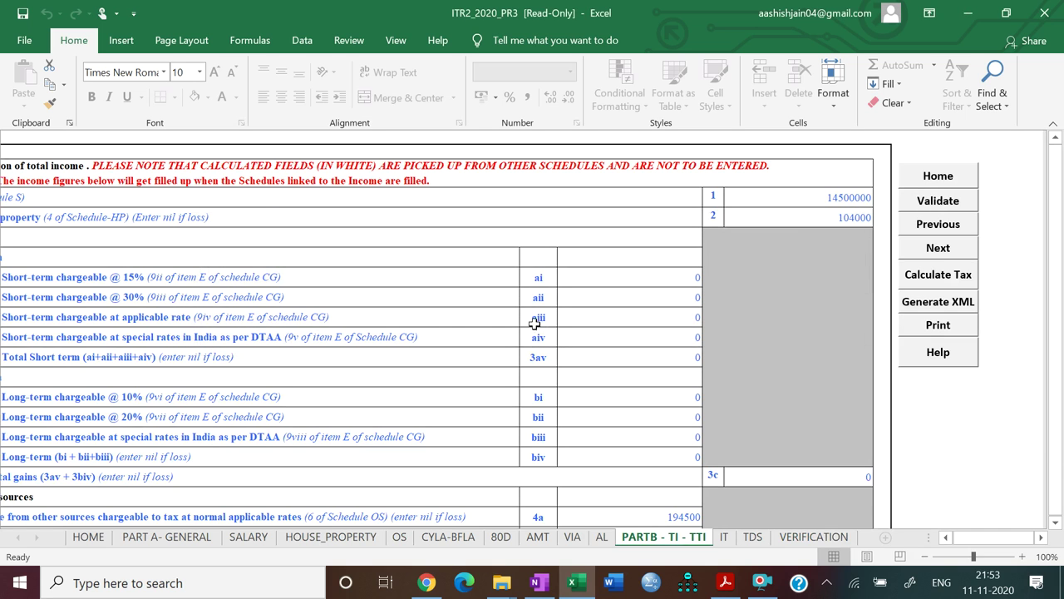
left_click(931, 276)
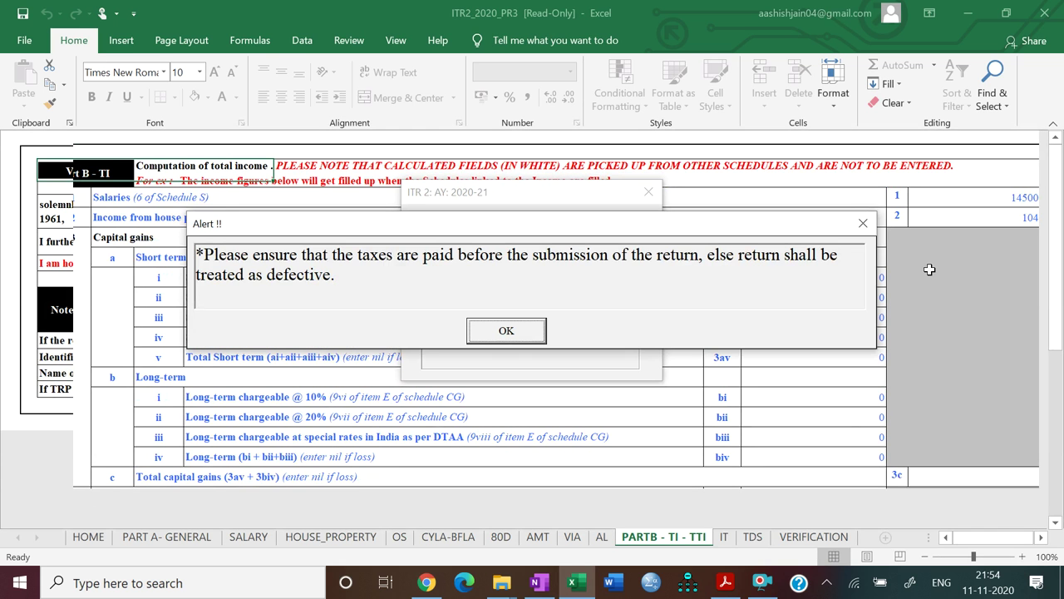
left_click(532, 329)
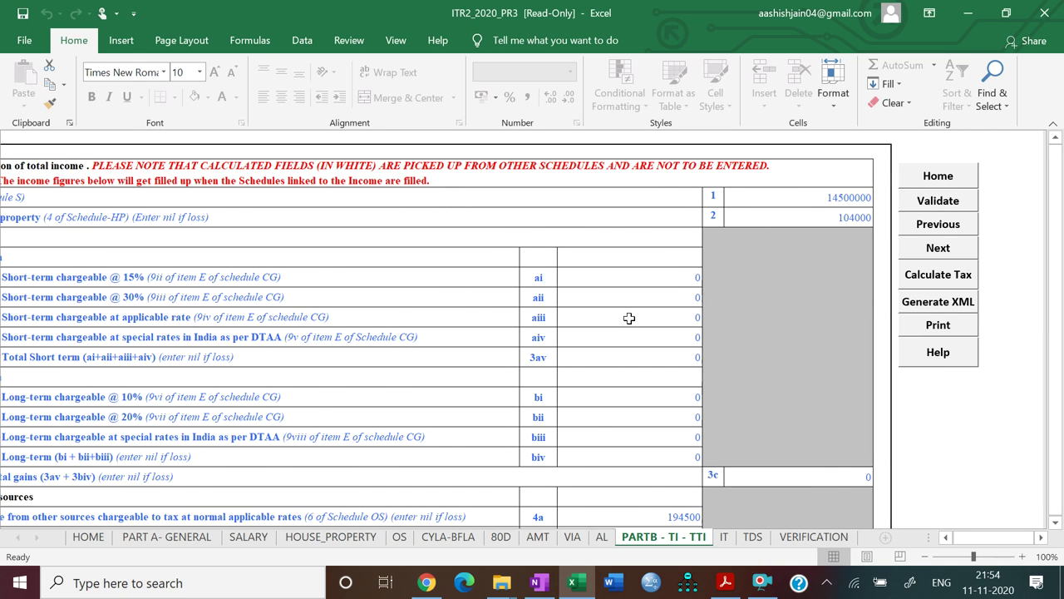
Scroll Part B-TTI to review total income 14586500 and tax payable 4185950
scroll(629, 319, "left", 3)
scroll(629, 318, "right", 3)
scroll(630, 319, "right", 1)
scroll(630, 318, "down", 4)
scroll(629, 318, "left", 3)
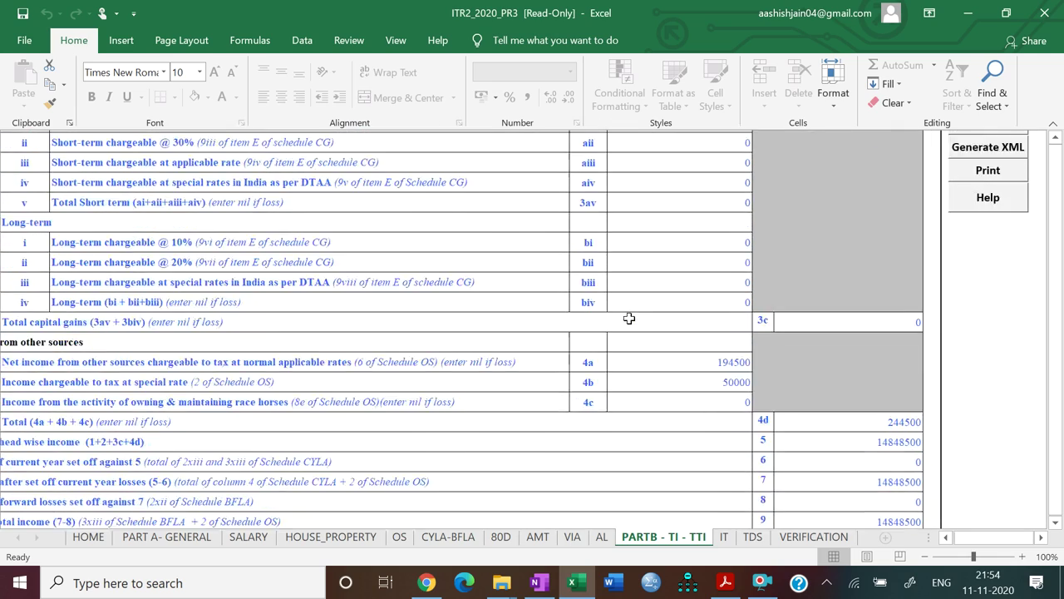
scroll(629, 319, "right", 2)
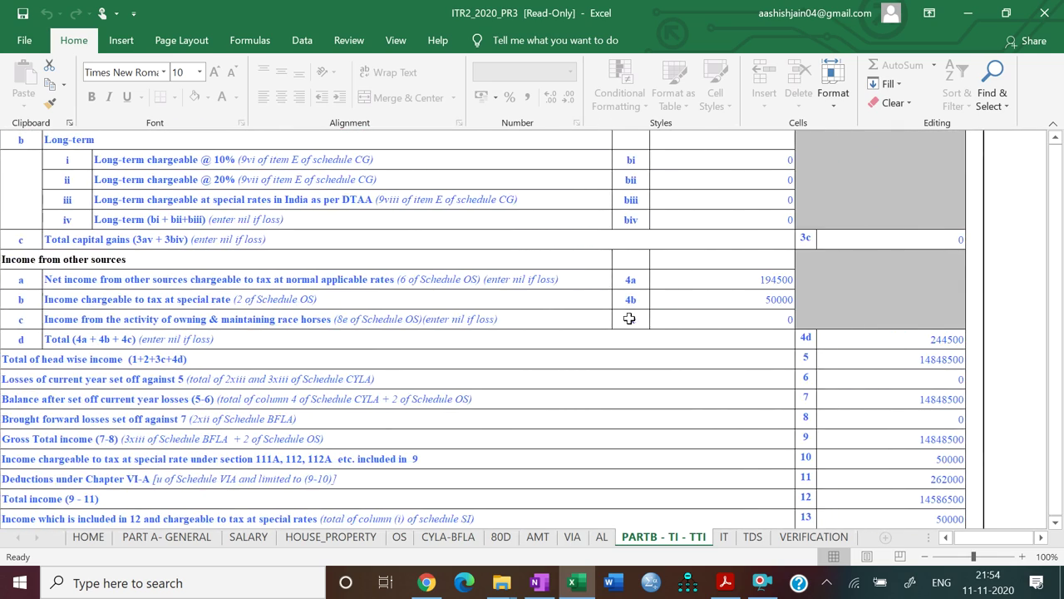
scroll(629, 318, "down", 1)
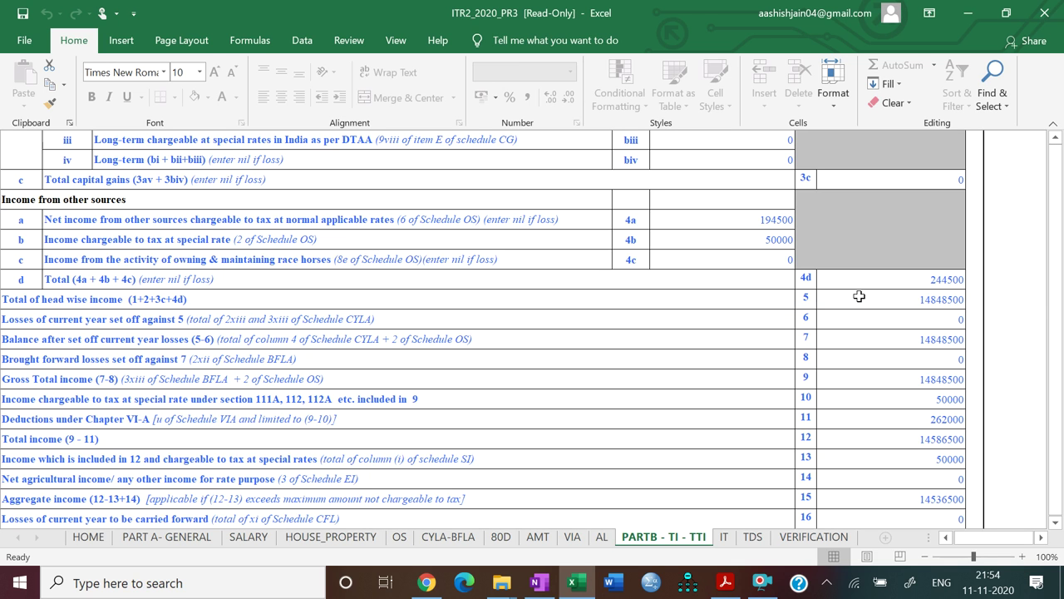
scroll(858, 296, "down", 5)
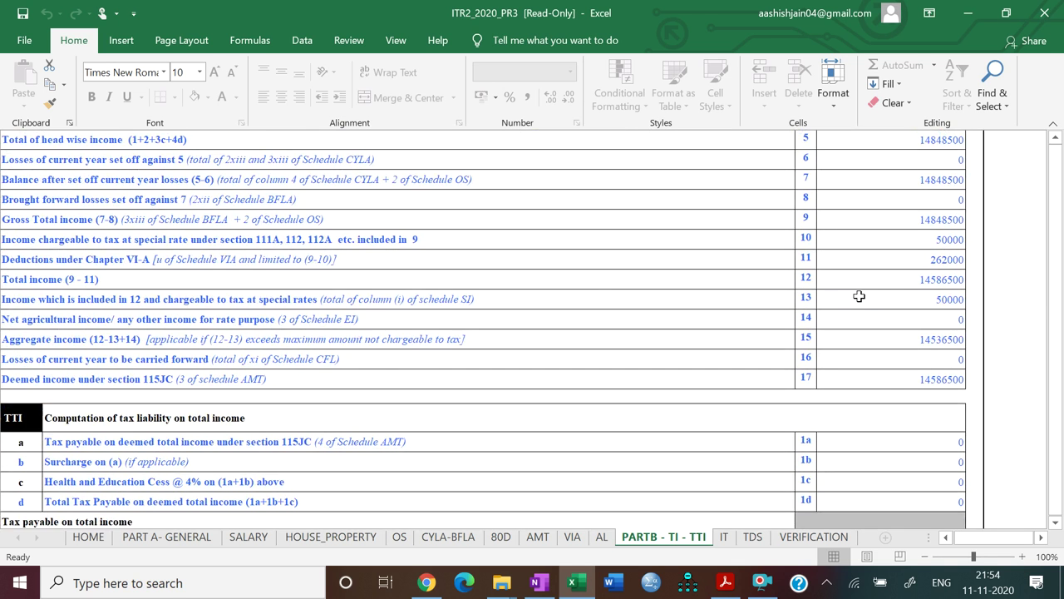
scroll(859, 296, "right", 3)
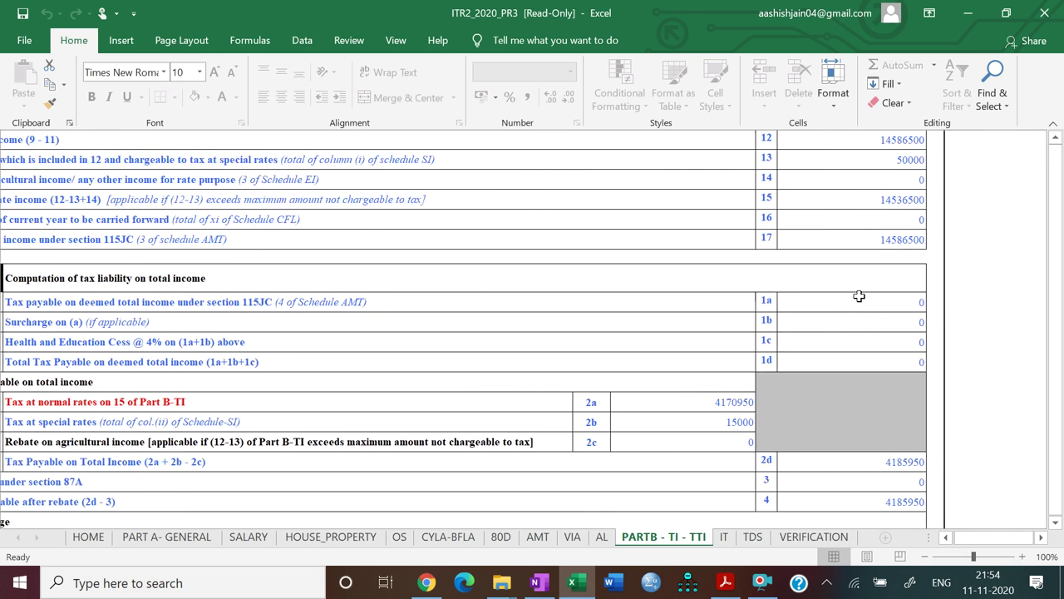